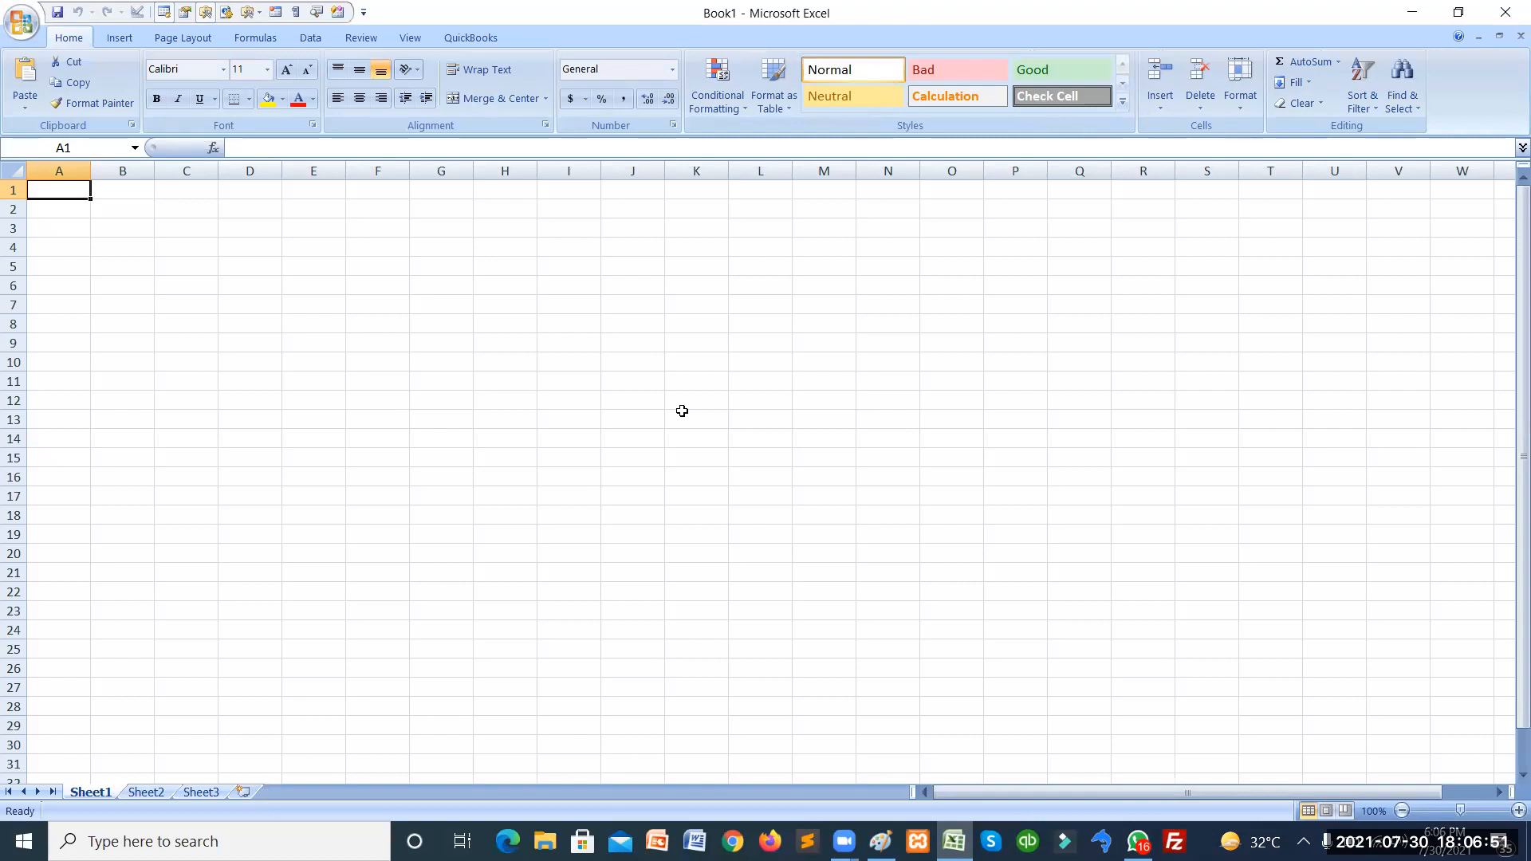
# Enter 10 in both A1 and B1.
pyautogui.press('Down')
pyautogui.press('Up')
pyautogui.click(164, 14)
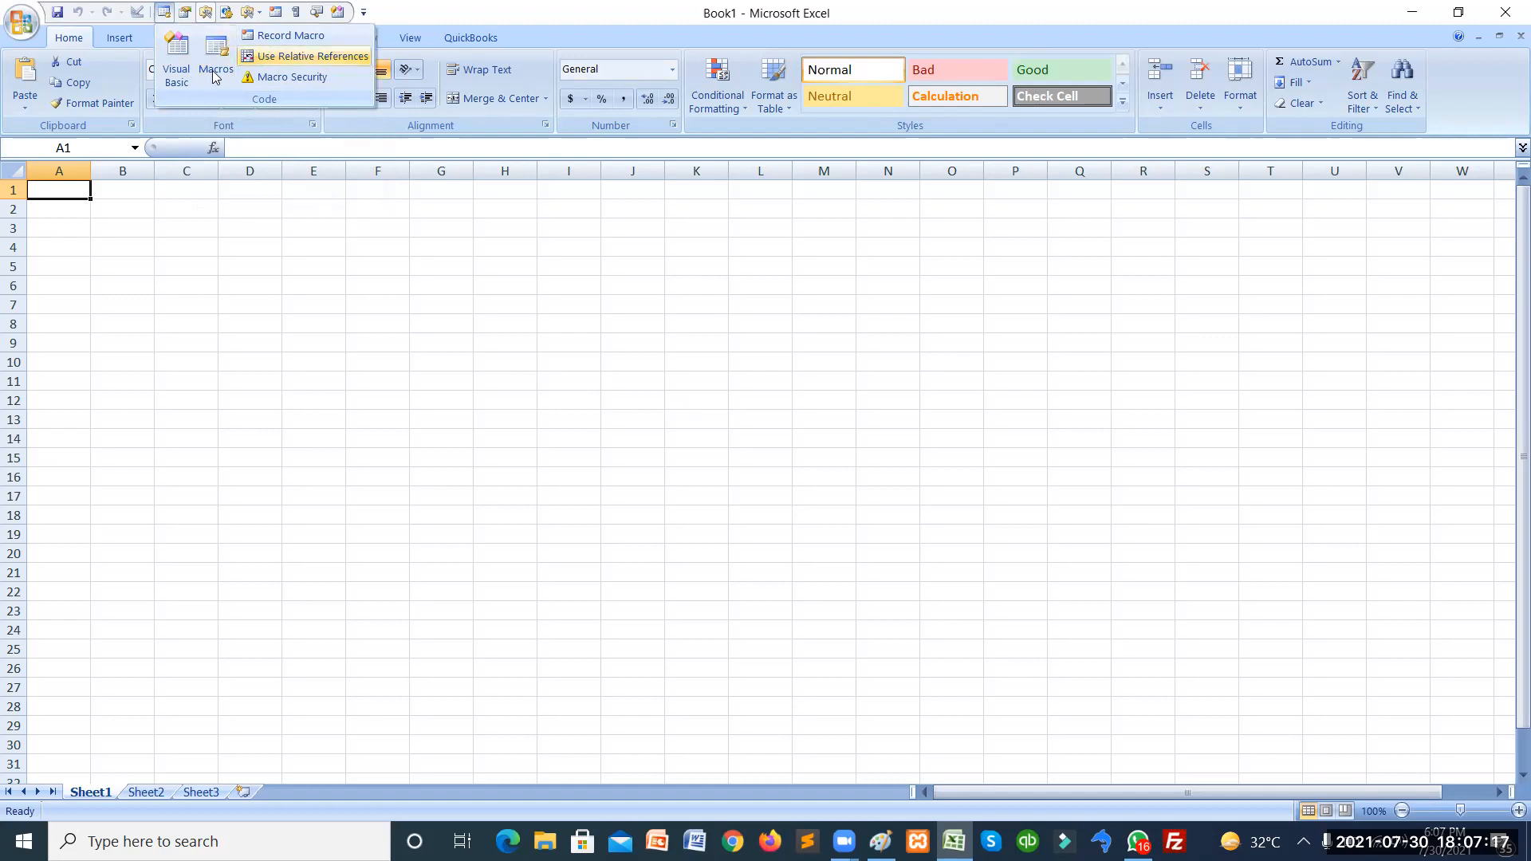
pyautogui.click(58, 189)
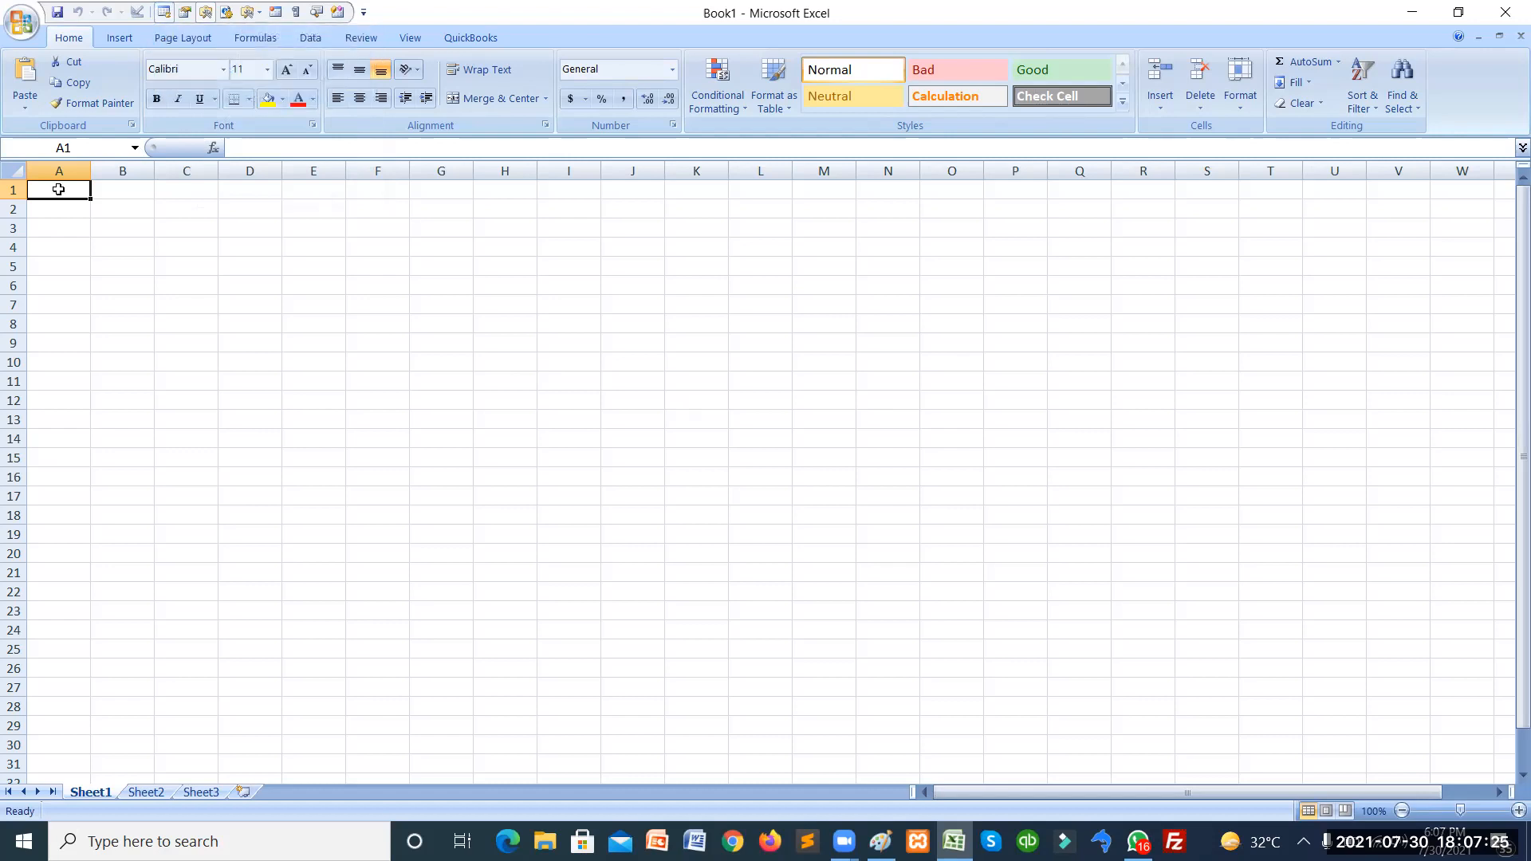
pyautogui.write('10')
pyautogui.press('Tab')
pyautogui.write('10')
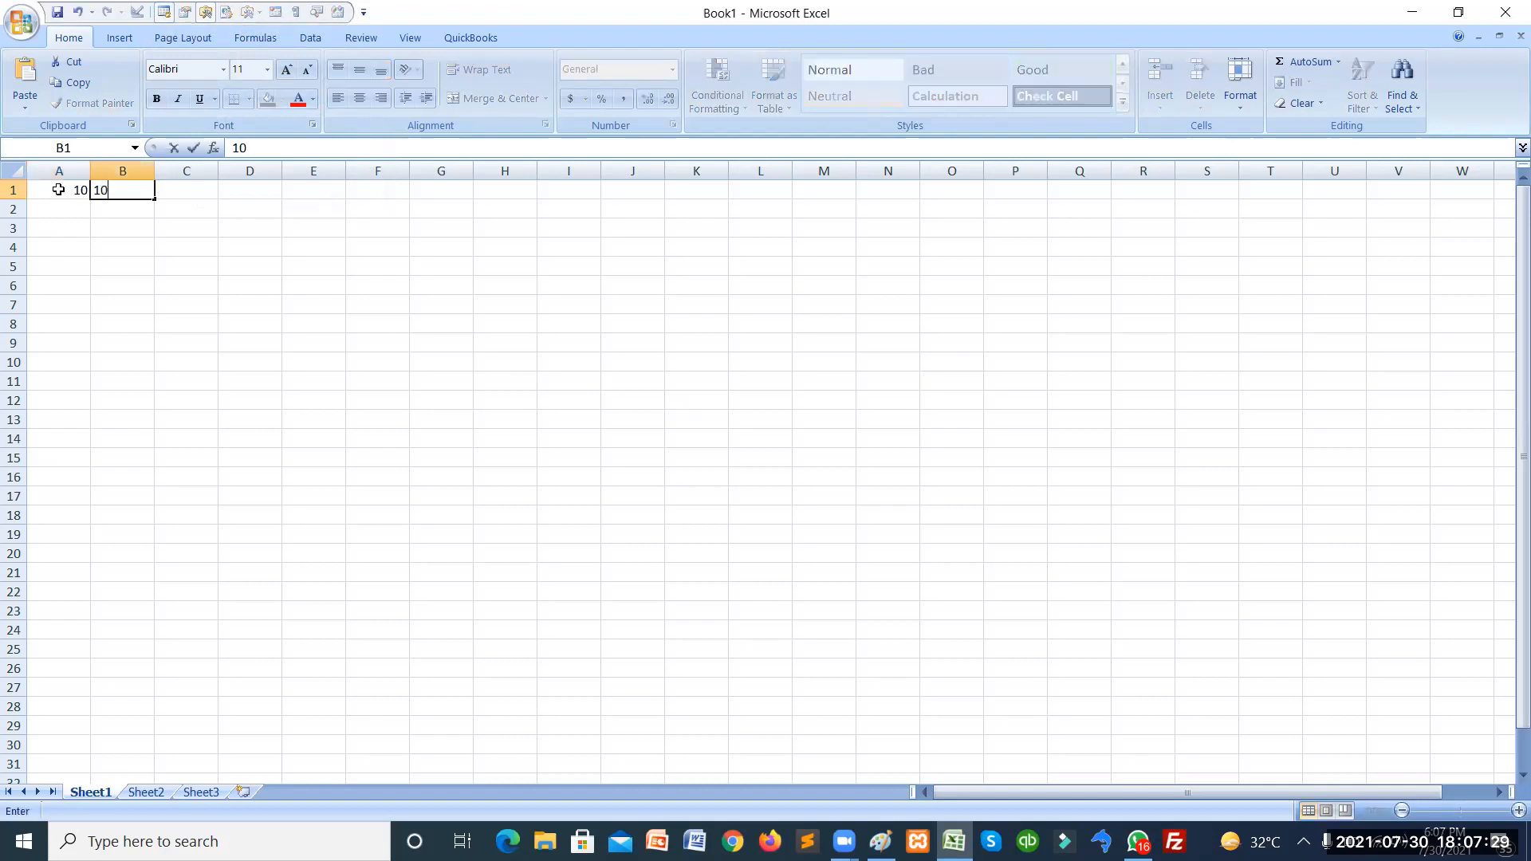
pyautogui.press('Tab')
# Enter =SUM(A1,B1) in C1 so it shows 20.
pyautogui.write('=')
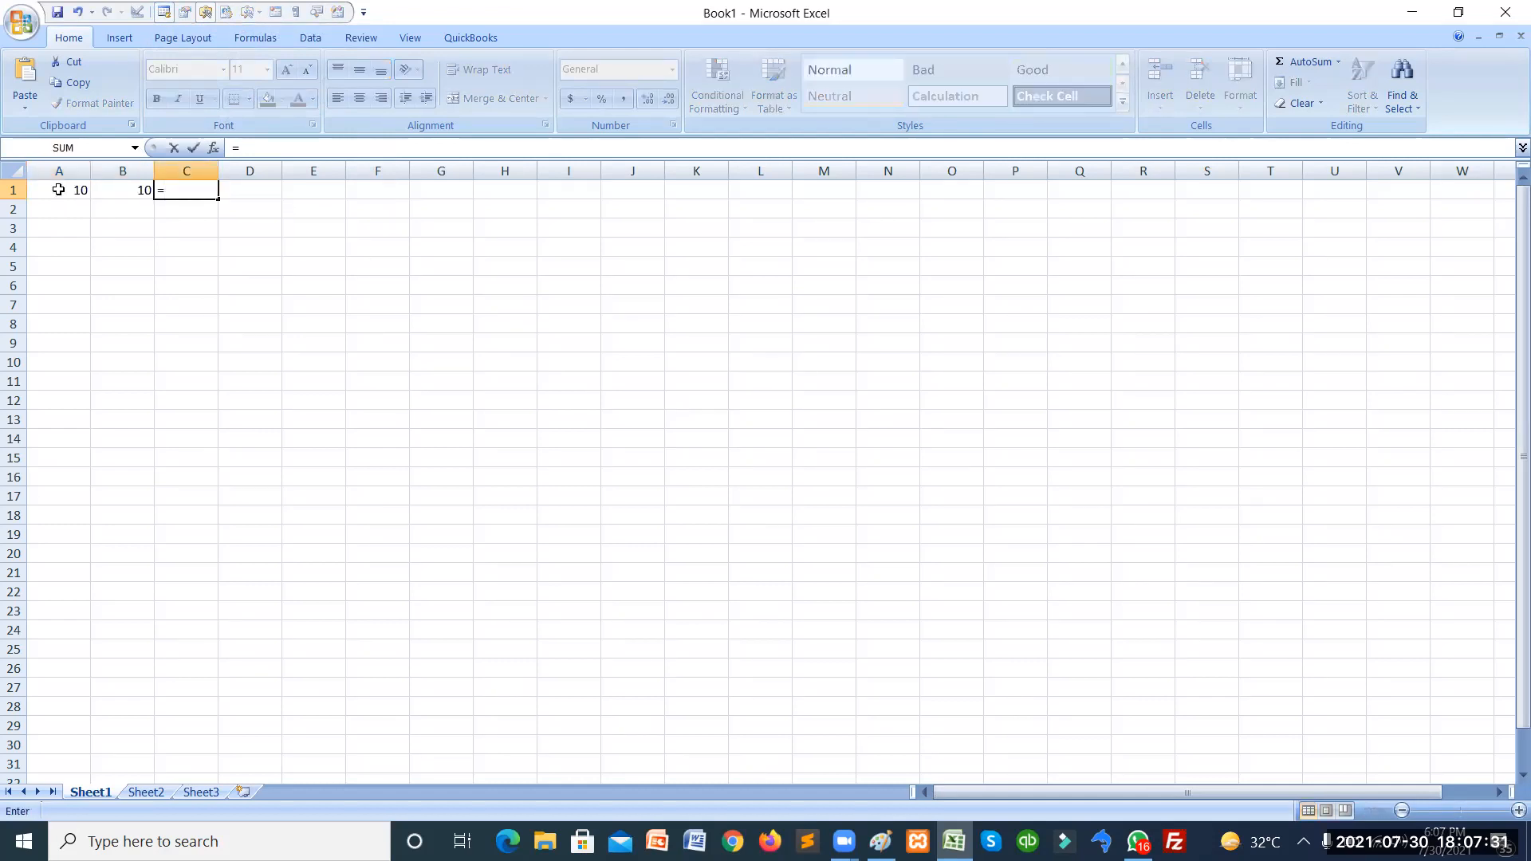
pyautogui.write('sum(')
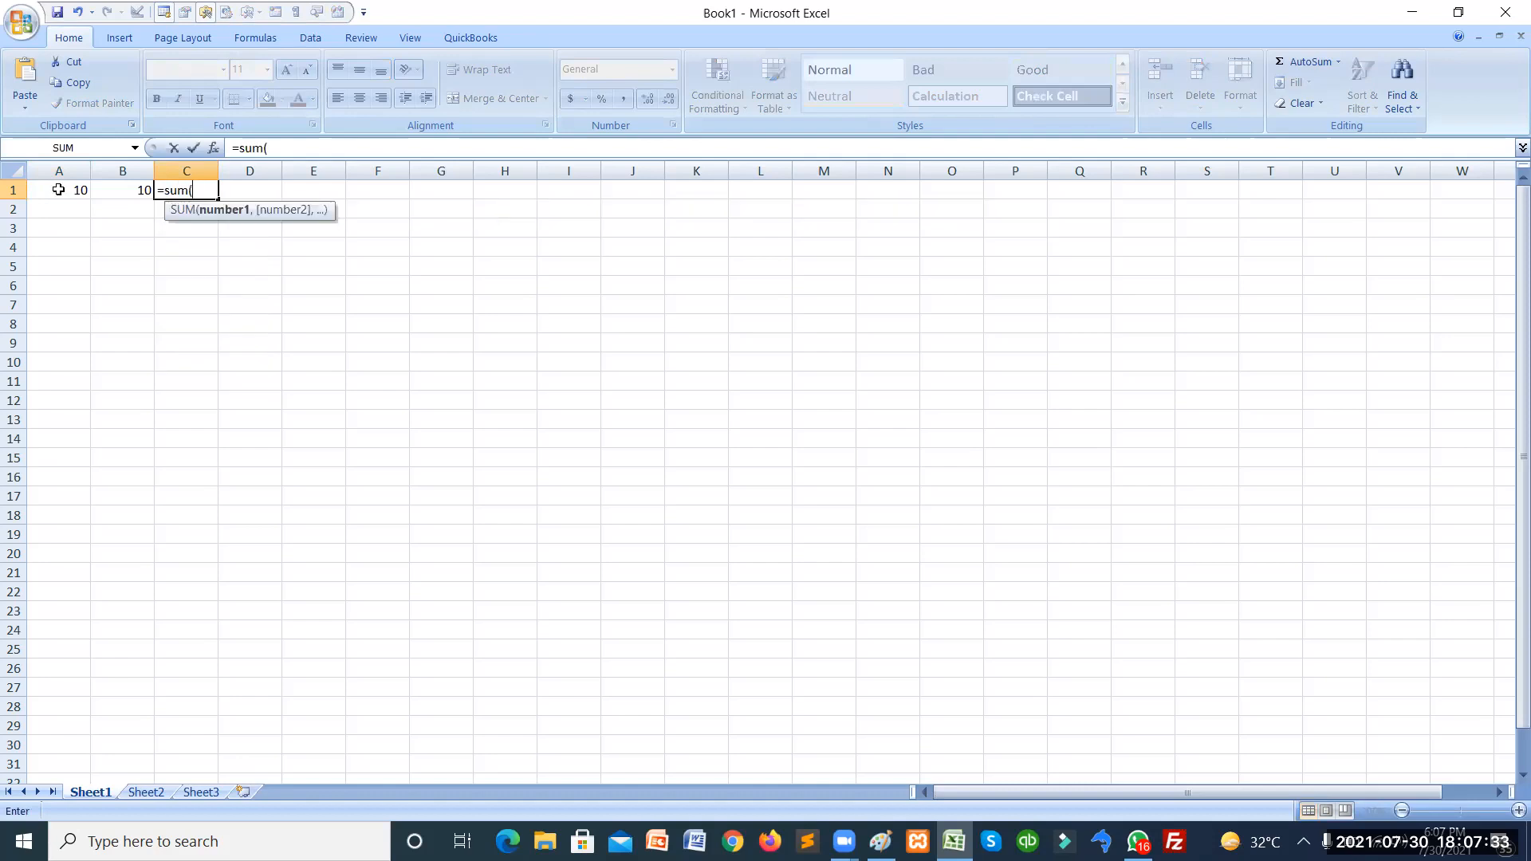
pyautogui.click(81, 190)
pyautogui.write(',')
pyautogui.click(120, 194)
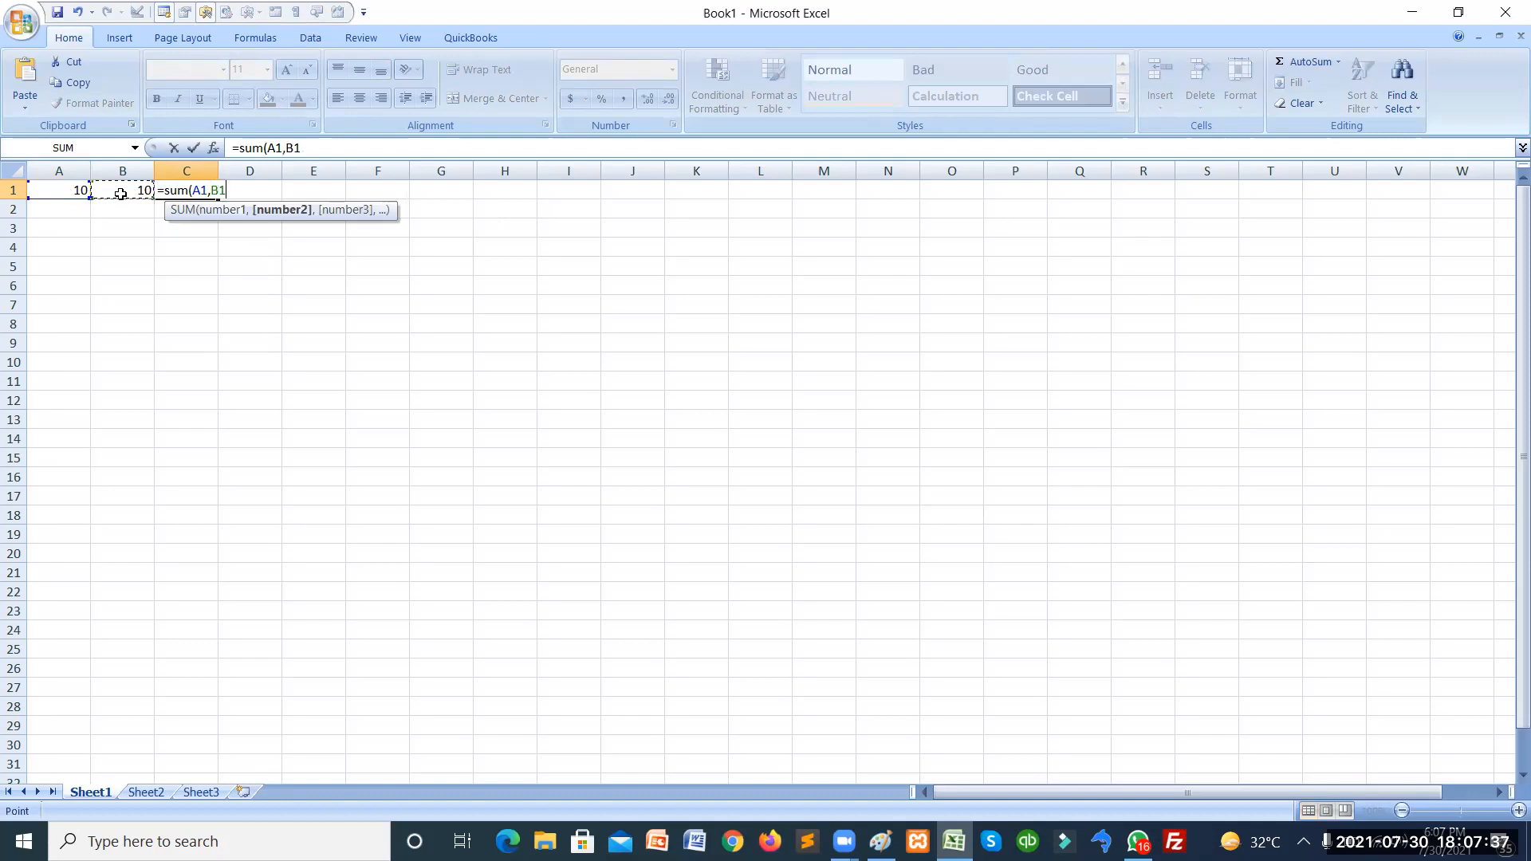
pyautogui.write(')')
pyautogui.press('Return')
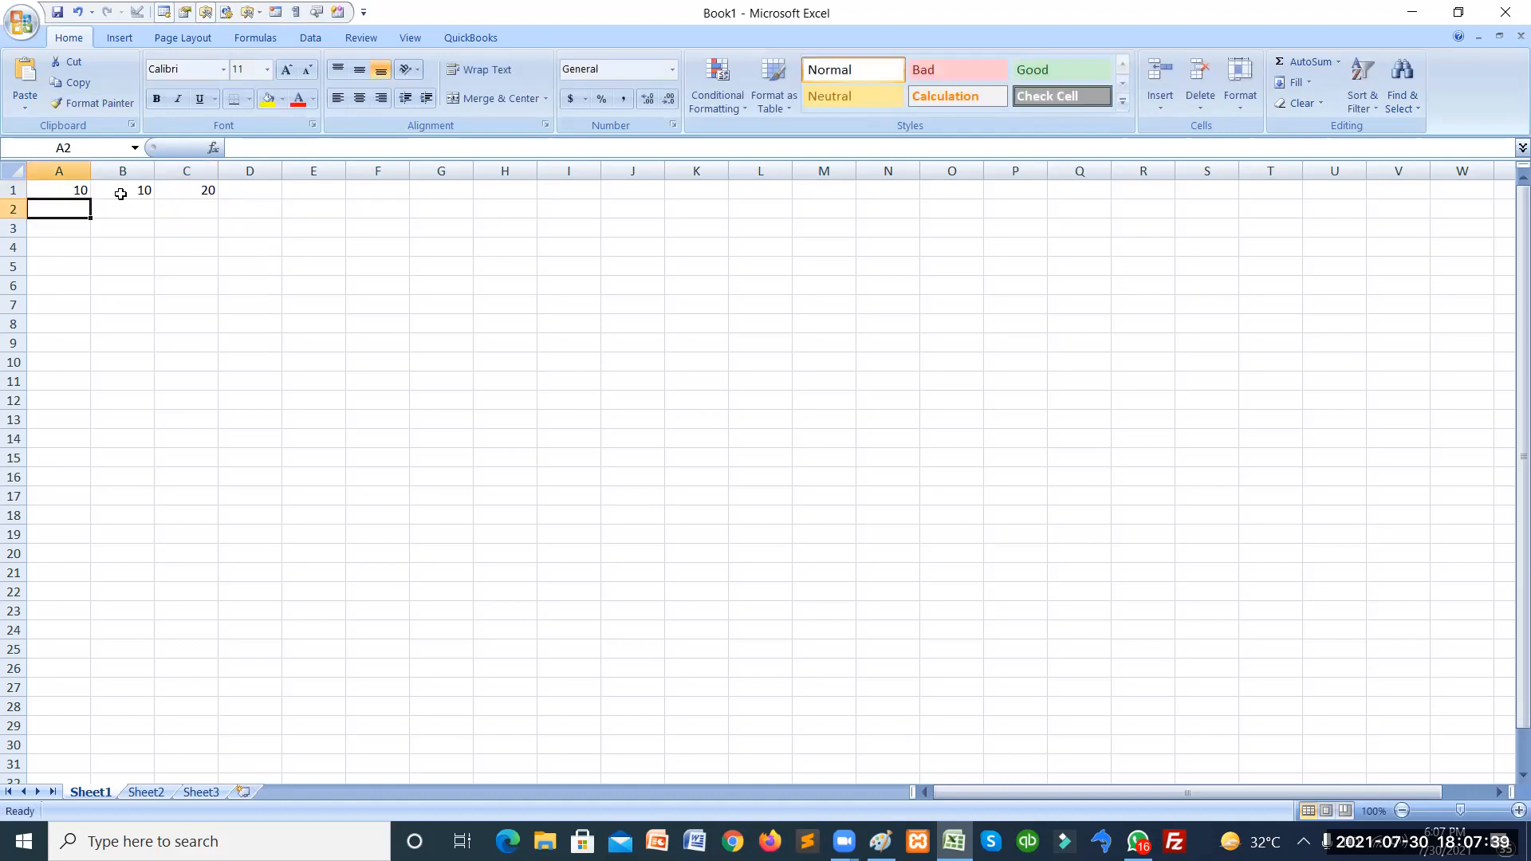
pyautogui.click(193, 194)
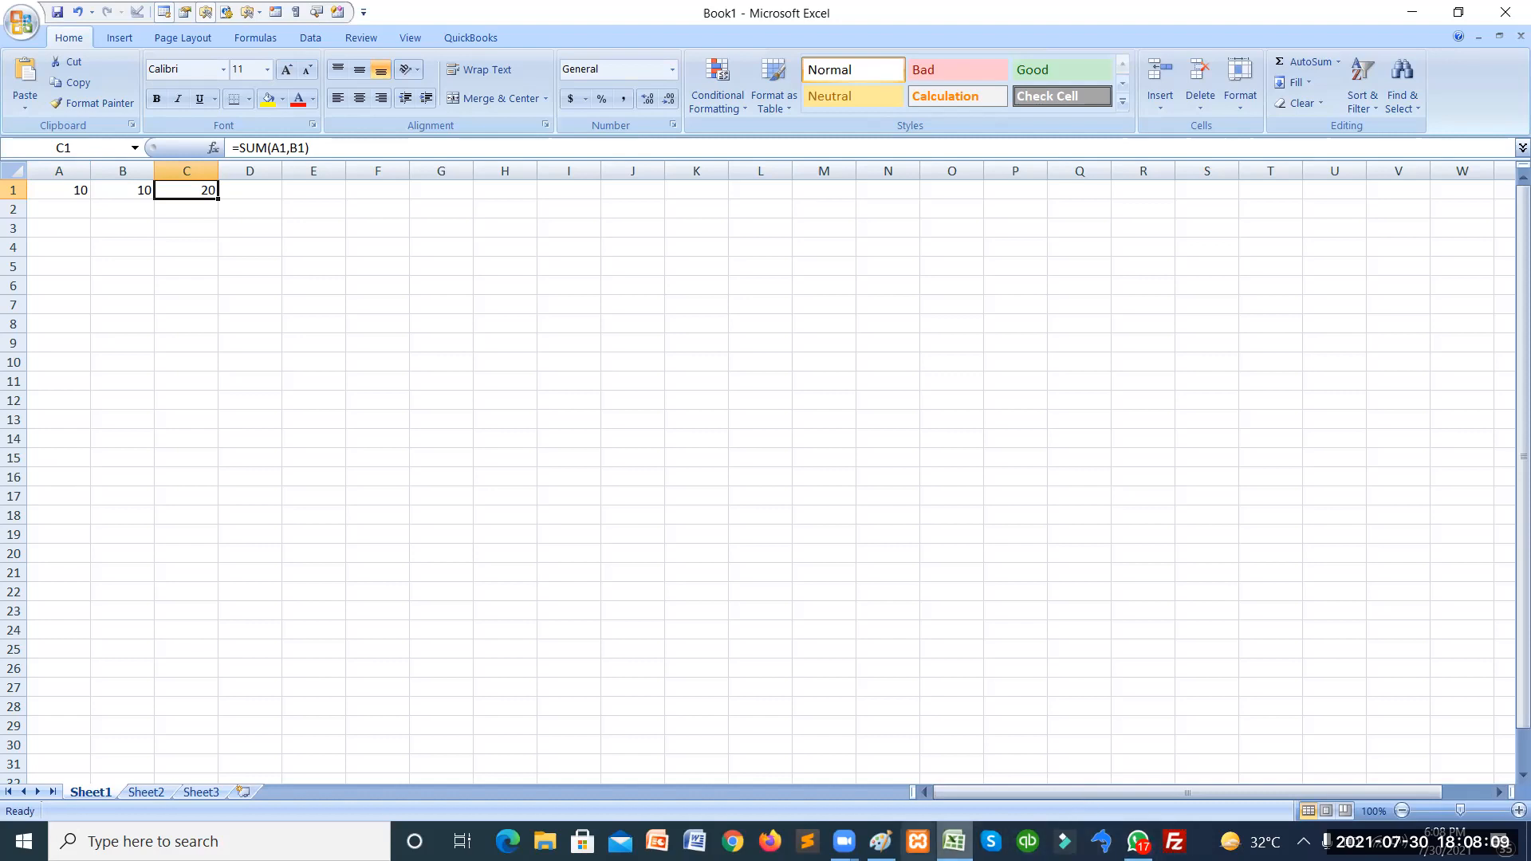
# Check the Zoom meeting controls, then return to Excel and open the Code tools list.
pyautogui.click(843, 841)
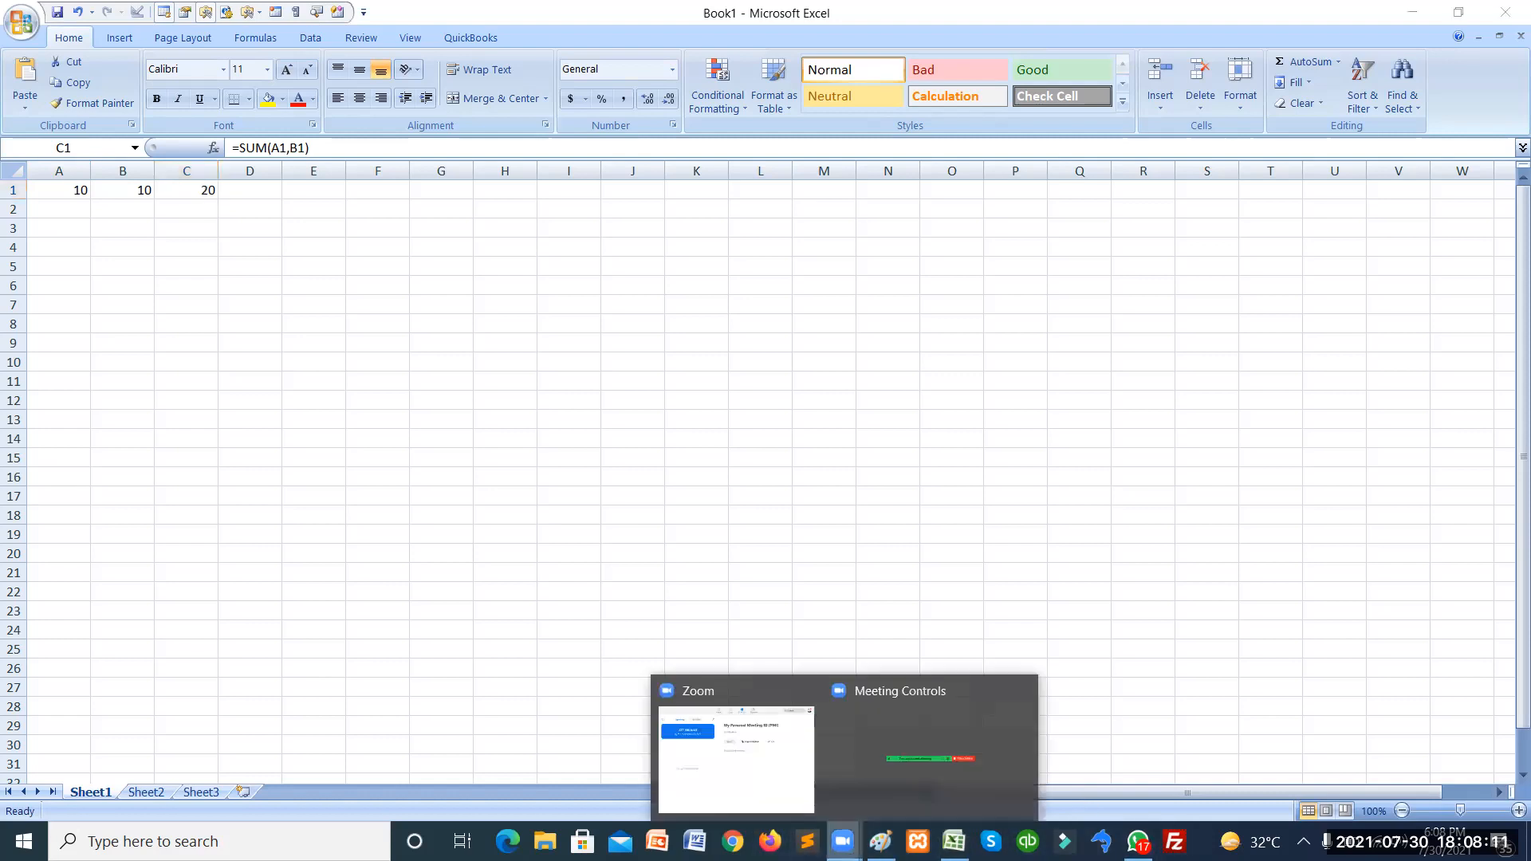
pyautogui.click(858, 769)
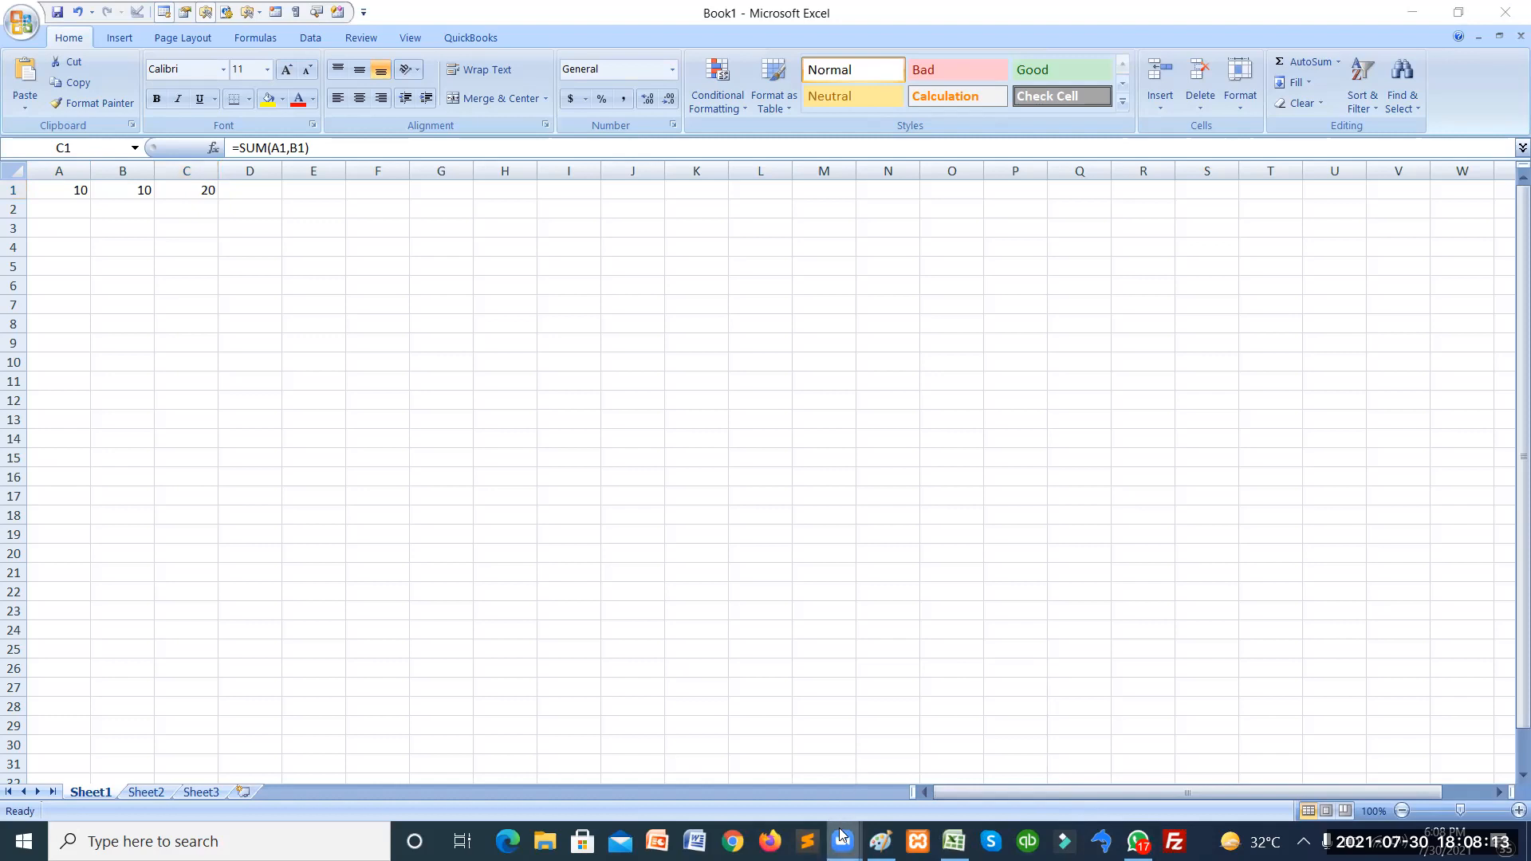
pyautogui.moveTo(843, 836)
pyautogui.click(150, 246)
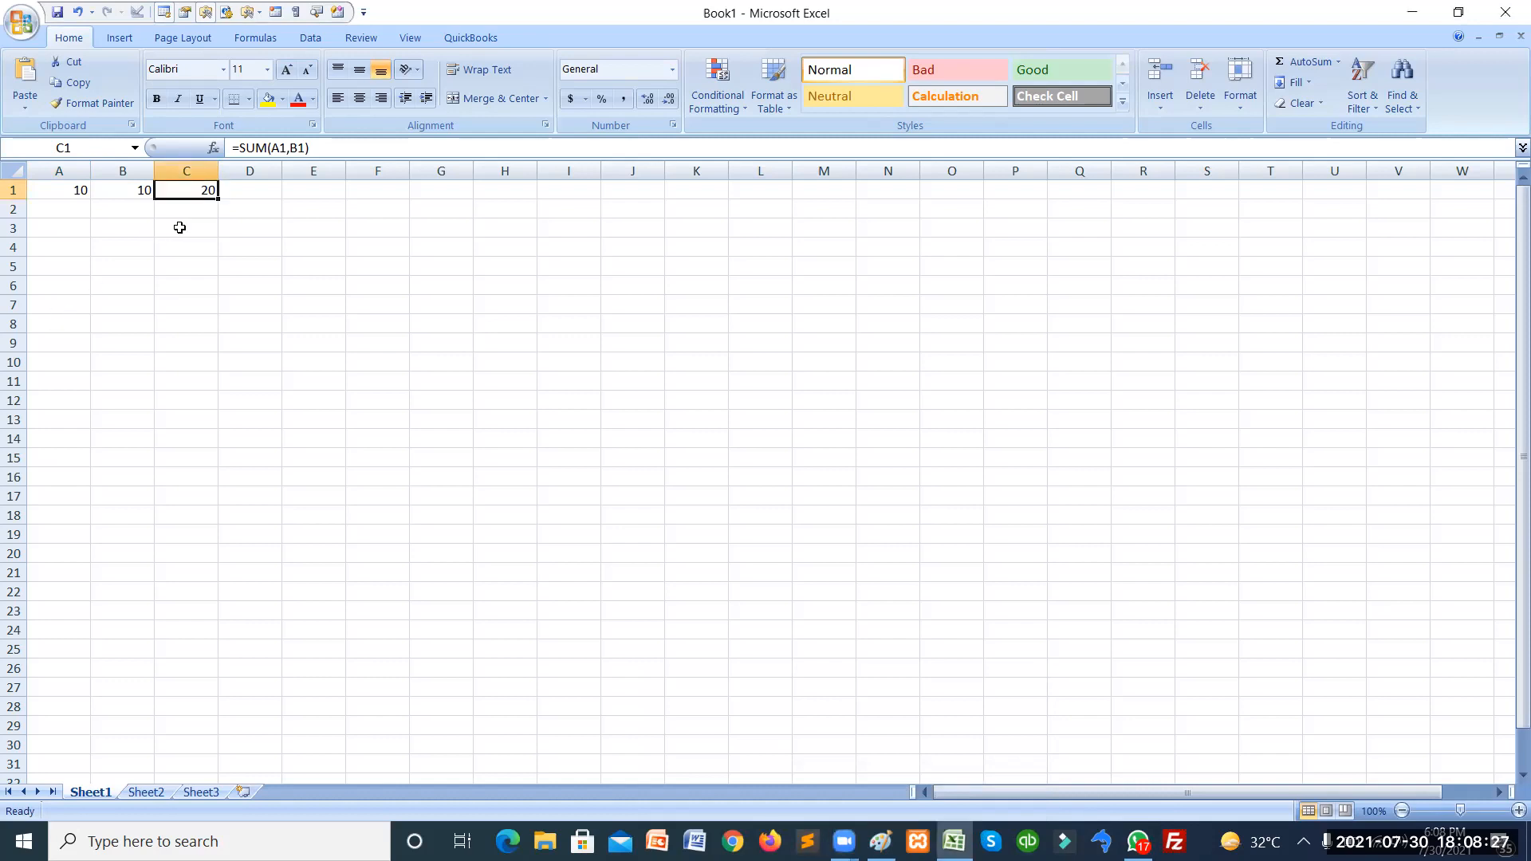
pyautogui.click(163, 11)
# Open the Visual Basic editor and insert a new module into the project.
pyautogui.click(174, 62)
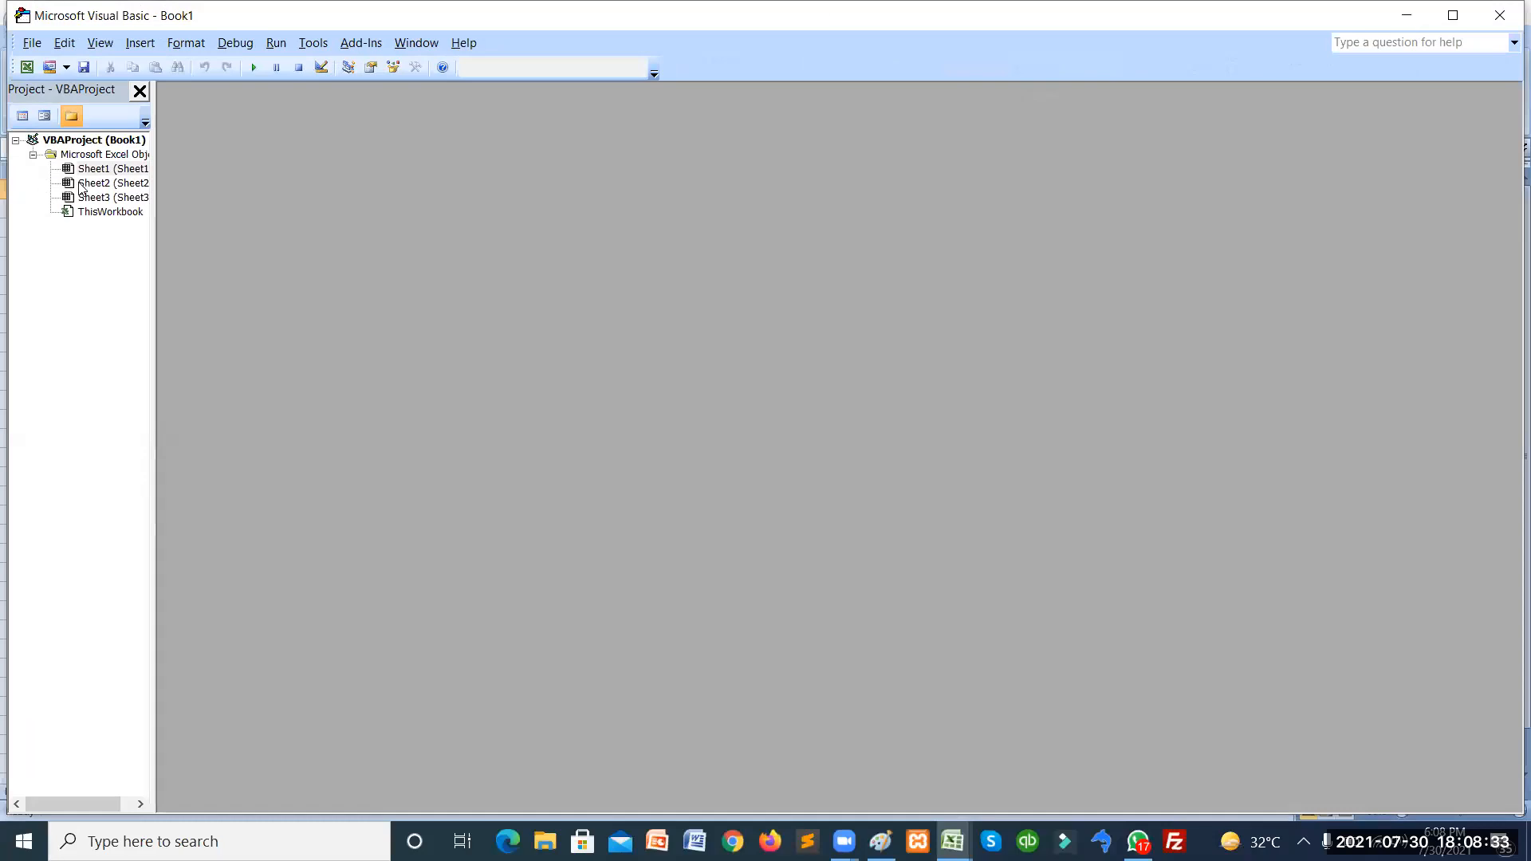
pyautogui.rightClick(89, 172)
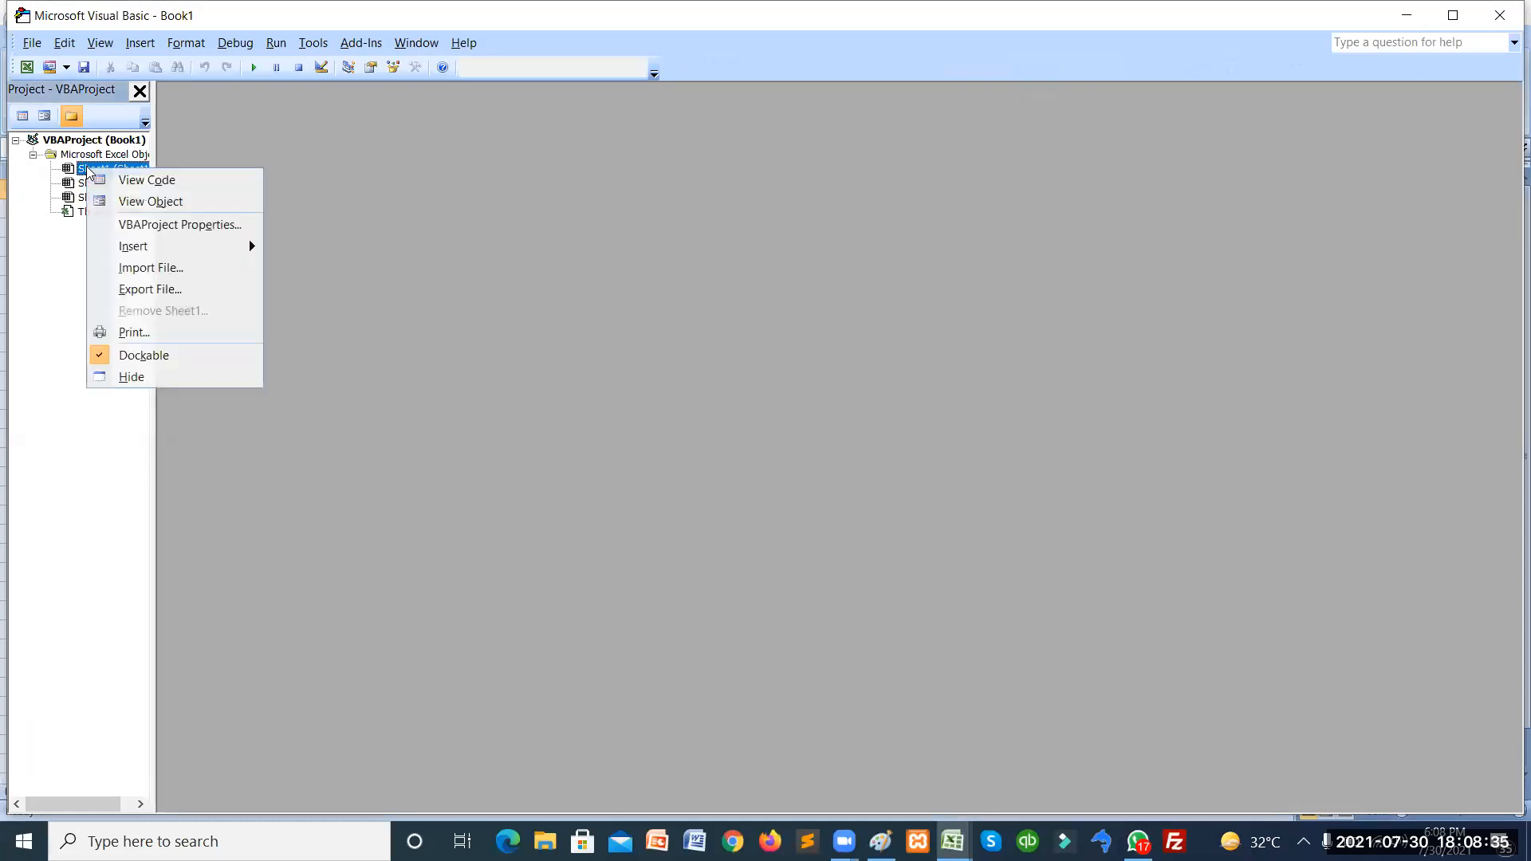
pyautogui.moveTo(227, 248)
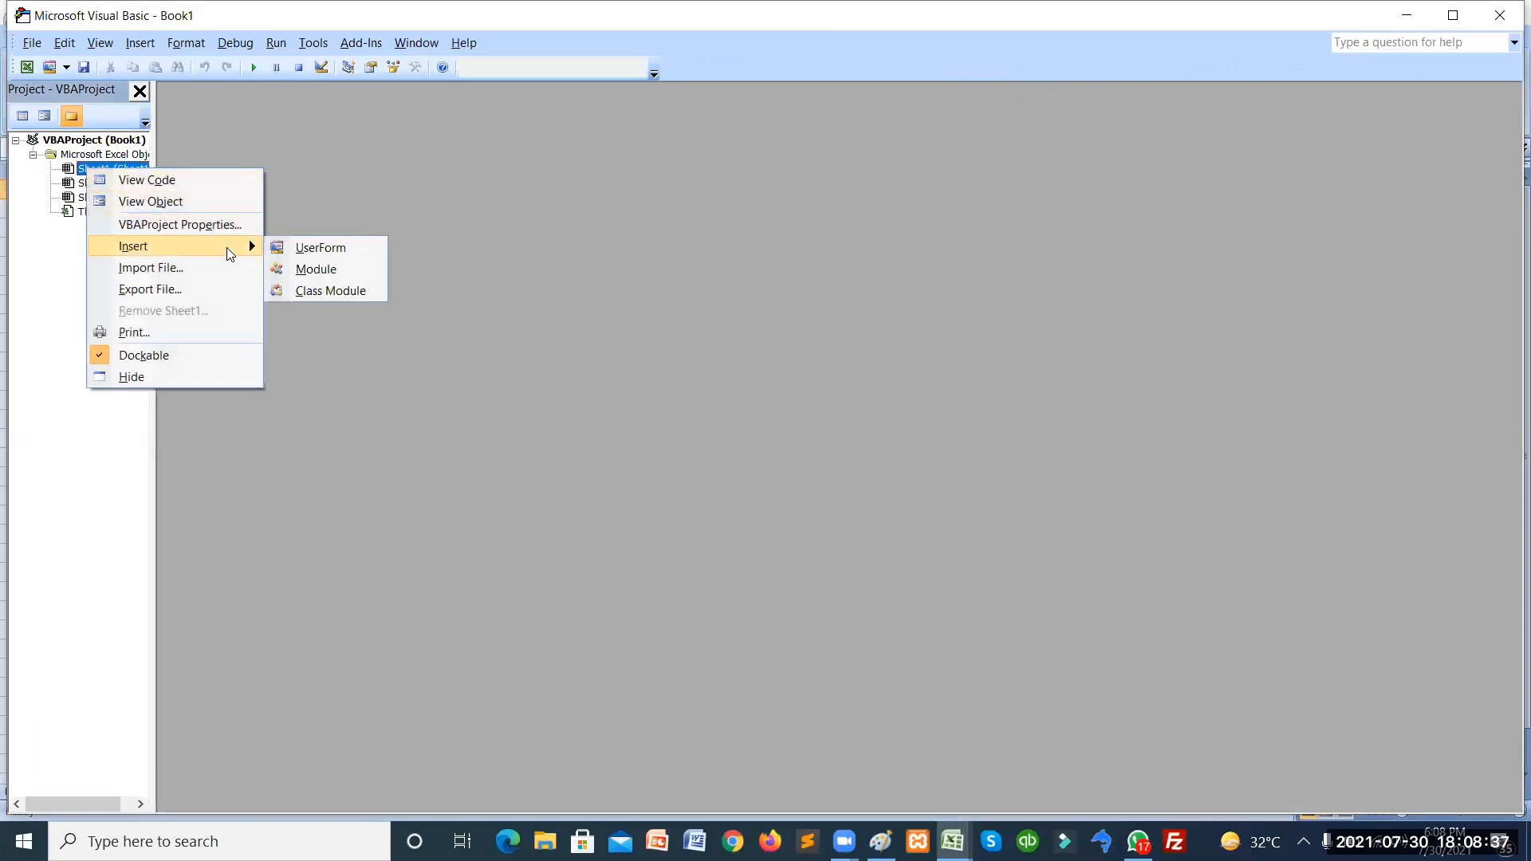
pyautogui.click(315, 270)
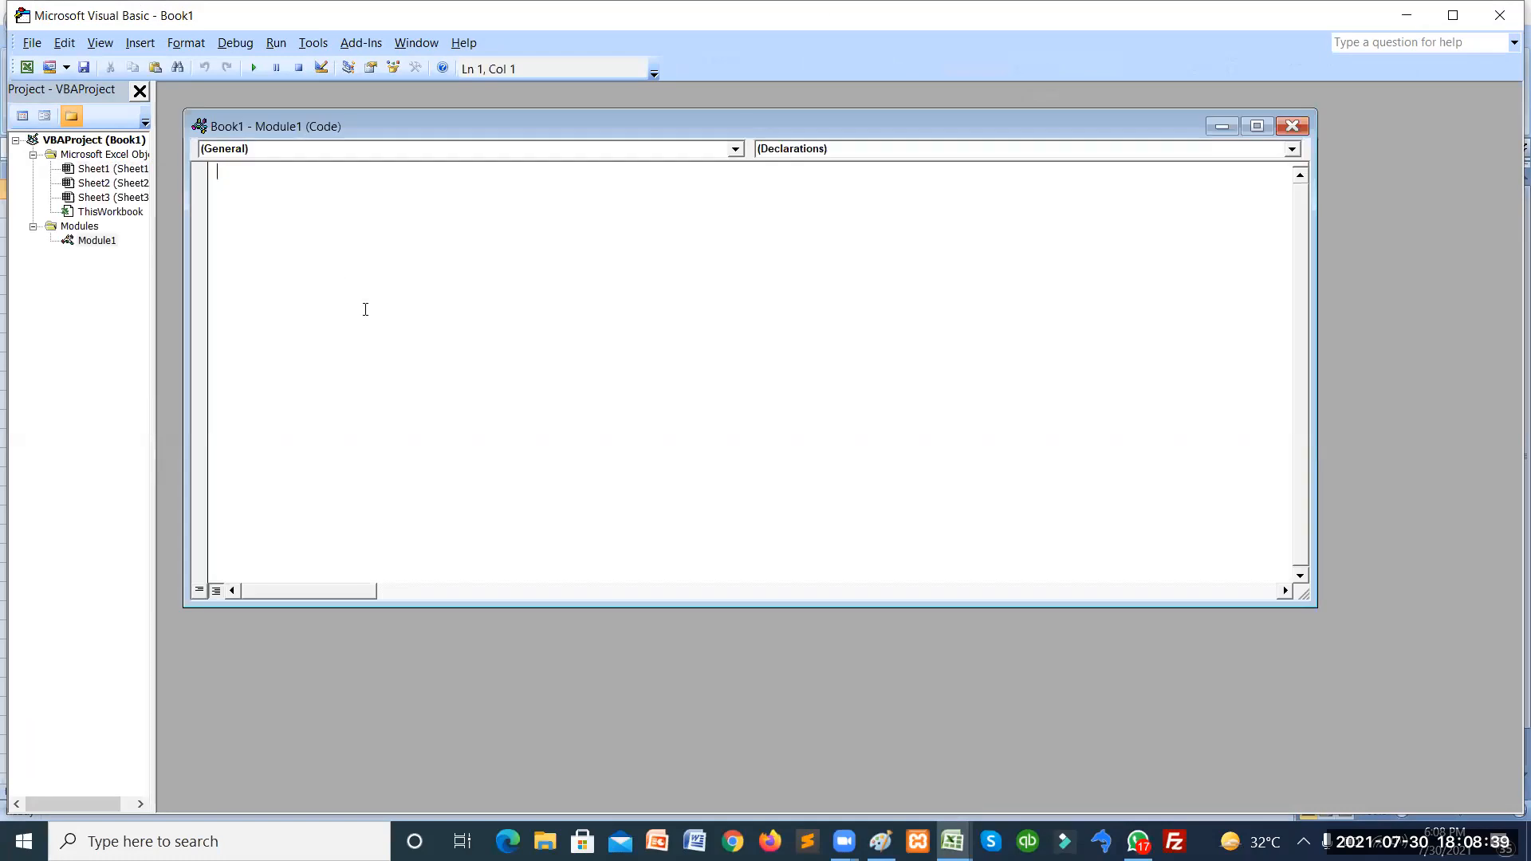
# Write Function add(a, b) with add = a + b, then save the workbook.
pyautogui.write('function add(a,b)')
pyautogui.press('Return')
pyautogui.write('add')
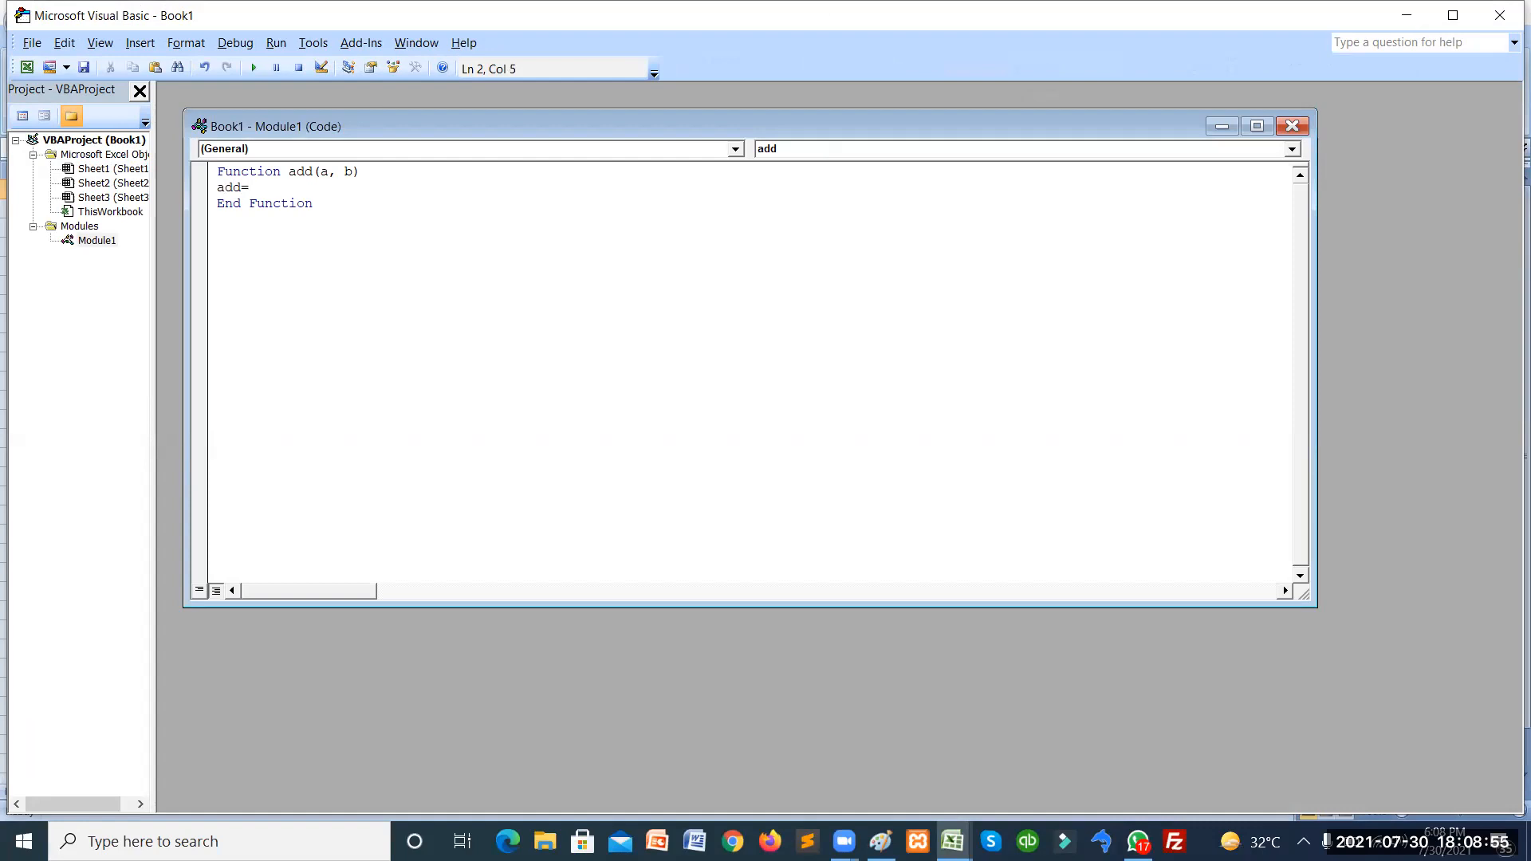
pyautogui.write('a,b')
pyautogui.press('BackSpace')
pyautogui.press('BackSpace')
pyautogui.press('BackSpace')
pyautogui.write('a+b')
pyautogui.press('Down')
pyautogui.press('Up')
pyautogui.press('Up')
pyautogui.hotkey('alt', 'f')
pyautogui.press('s')
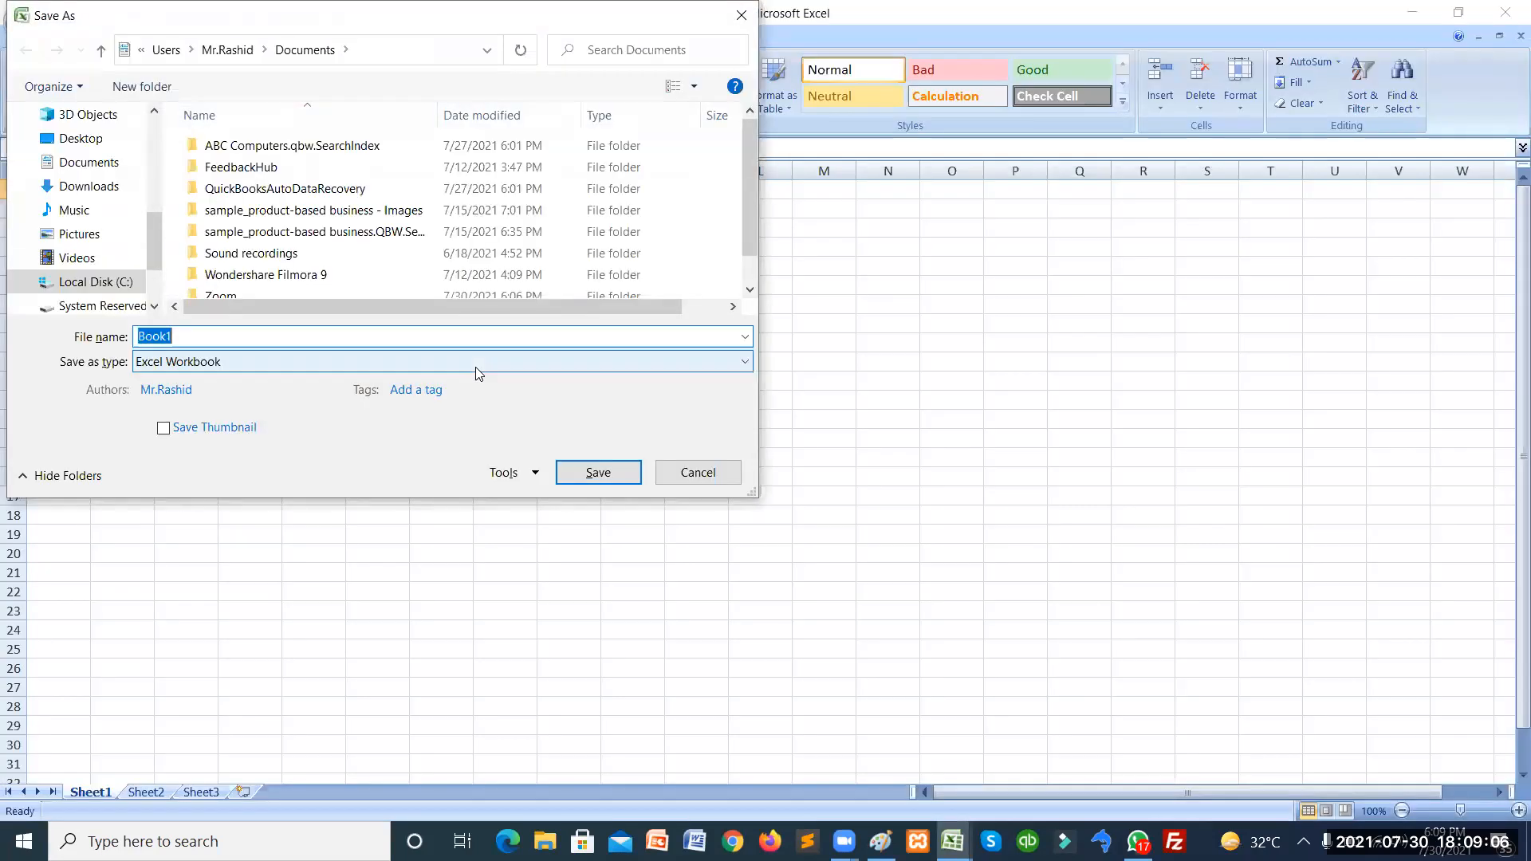
# Save as Excel Macro-Enabled Workbook Book1.xlsm, replacing the existing file, and return to the worksheet.
pyautogui.click(741, 362)
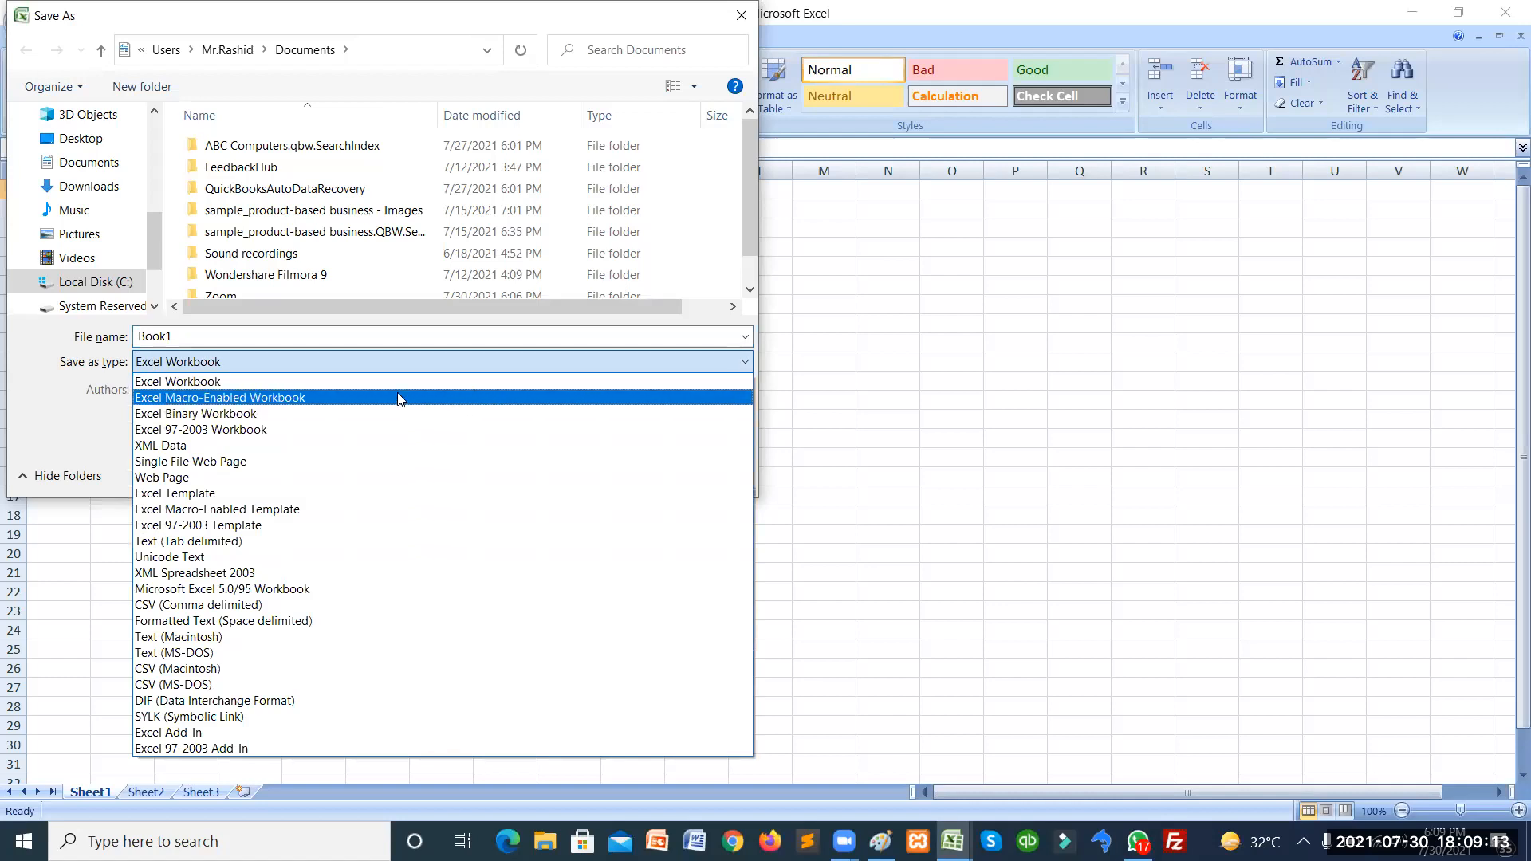
pyautogui.click(357, 398)
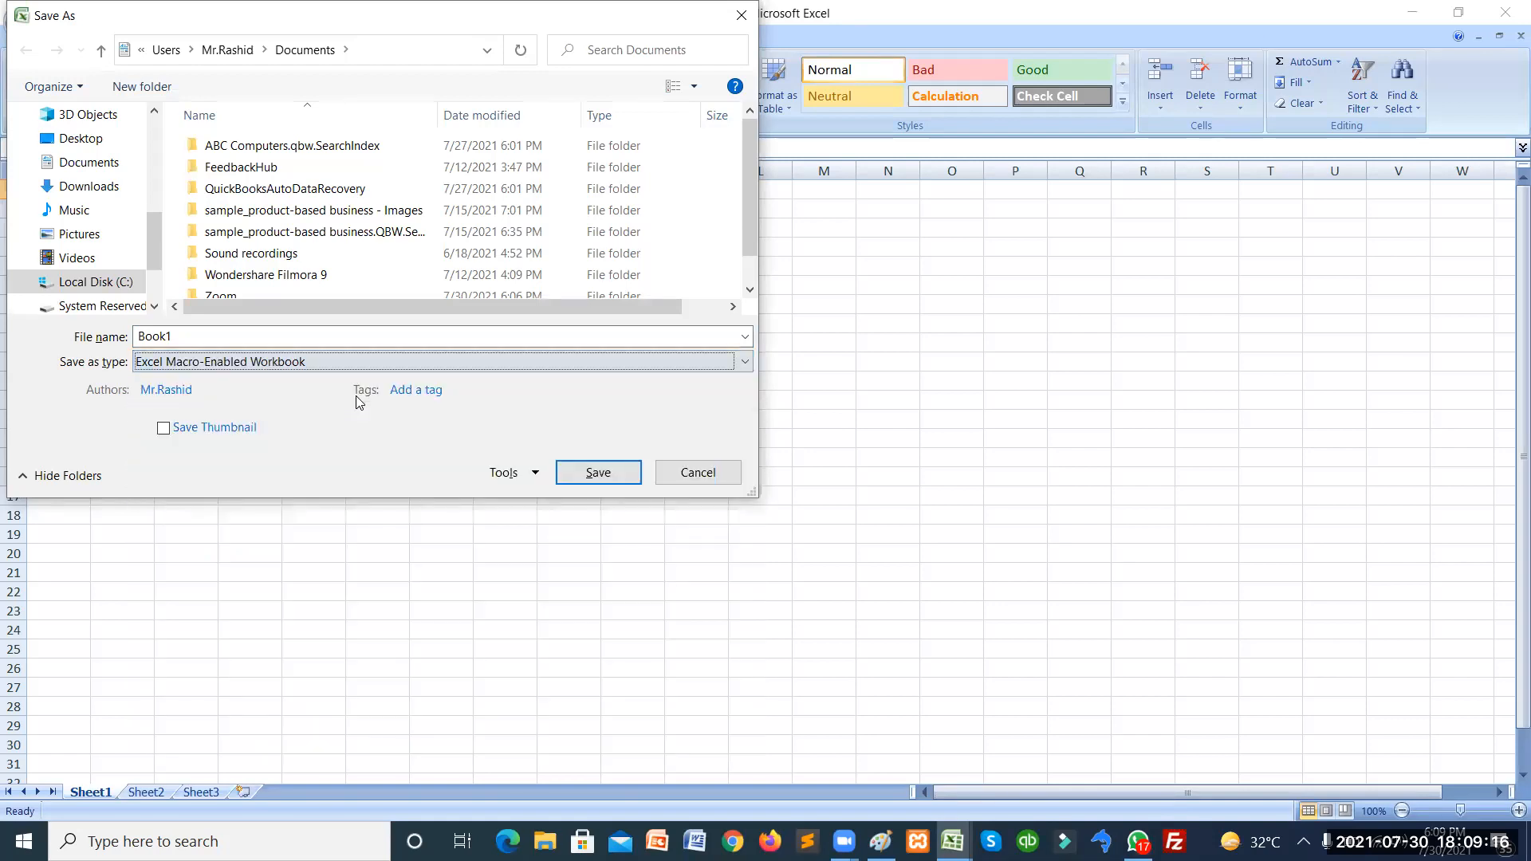
pyautogui.click(572, 473)
pyautogui.click(815, 428)
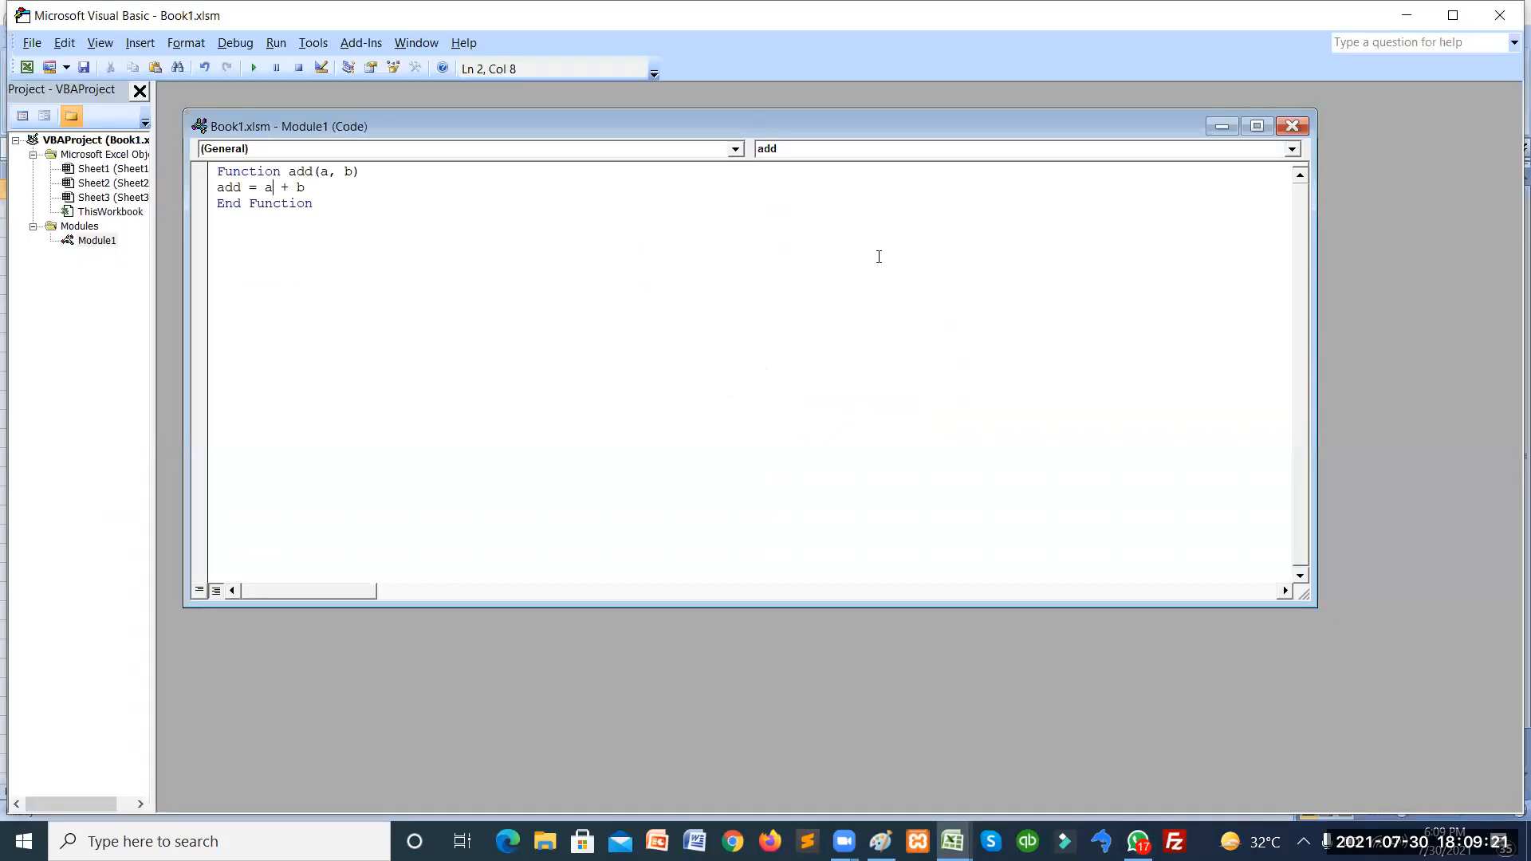
pyautogui.click(1406, 15)
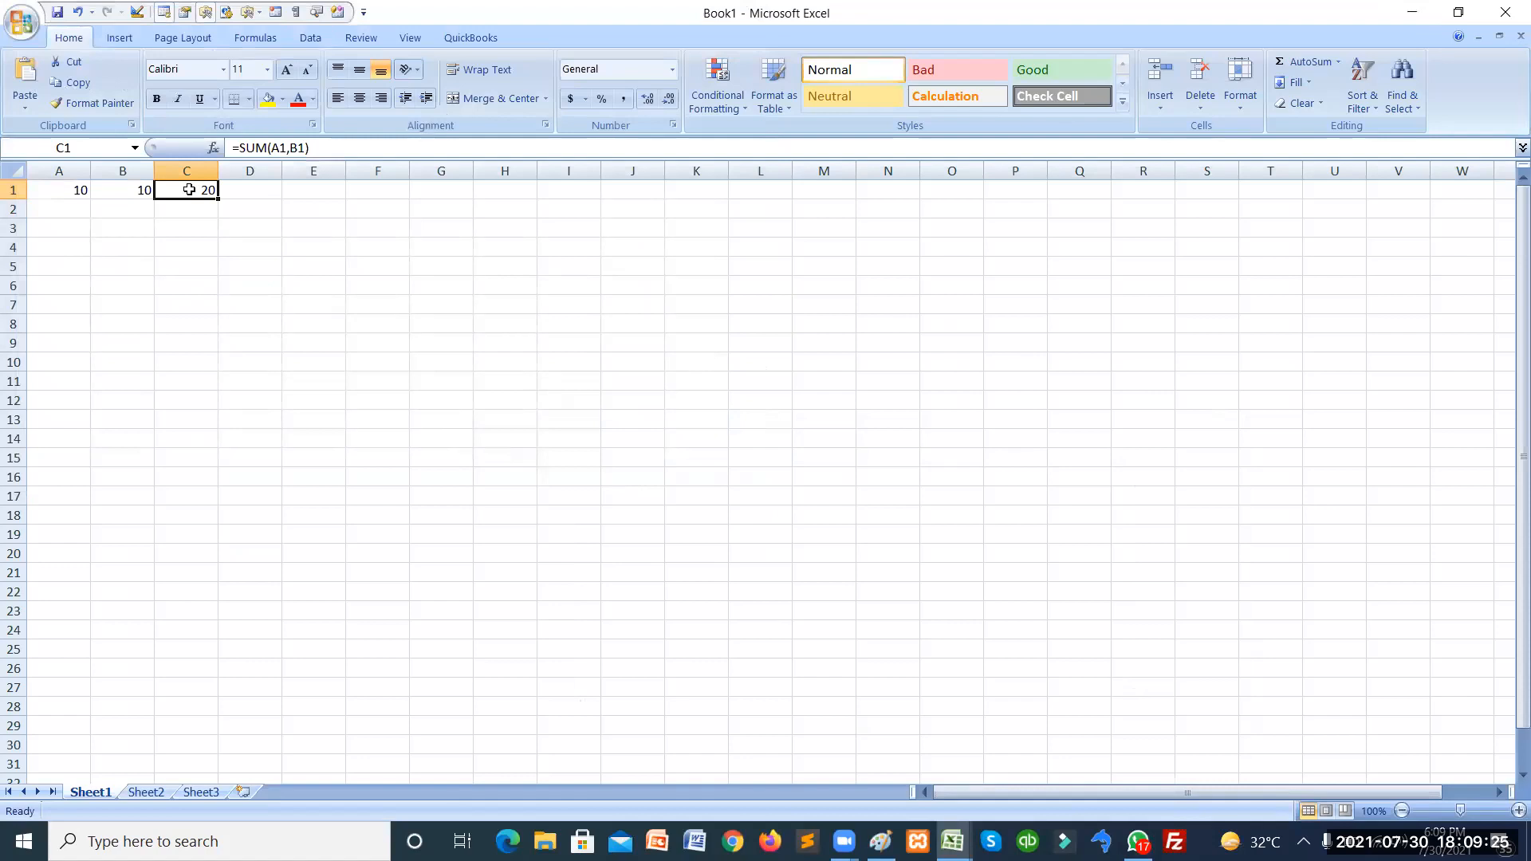
# Replace C1's formula with =add(A1,B1) using the custom function.
pyautogui.press('Delete')
pyautogui.write('=add')
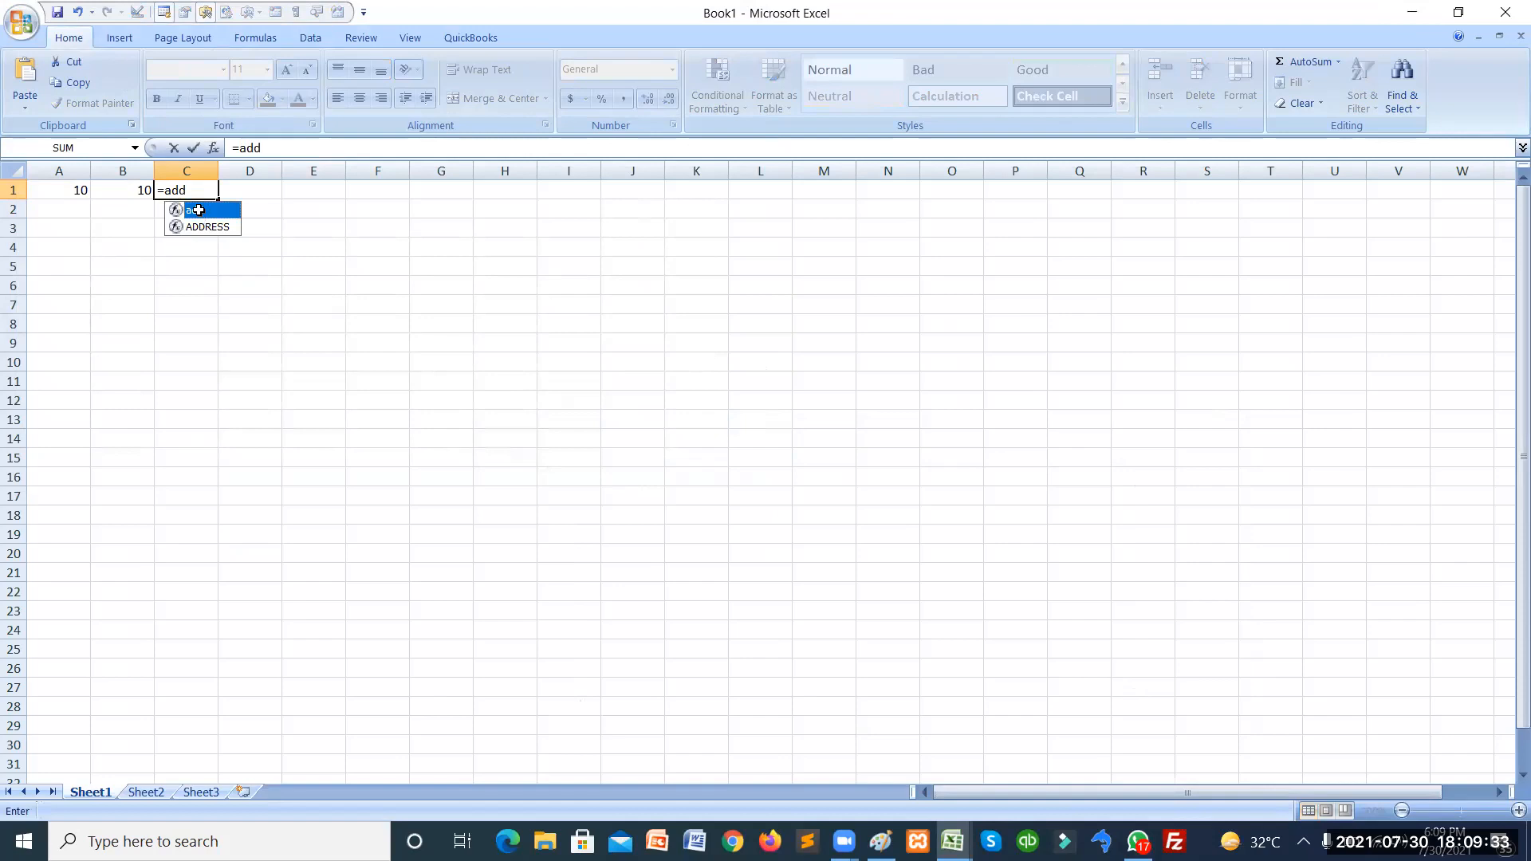
pyautogui.doubleClick(200, 211)
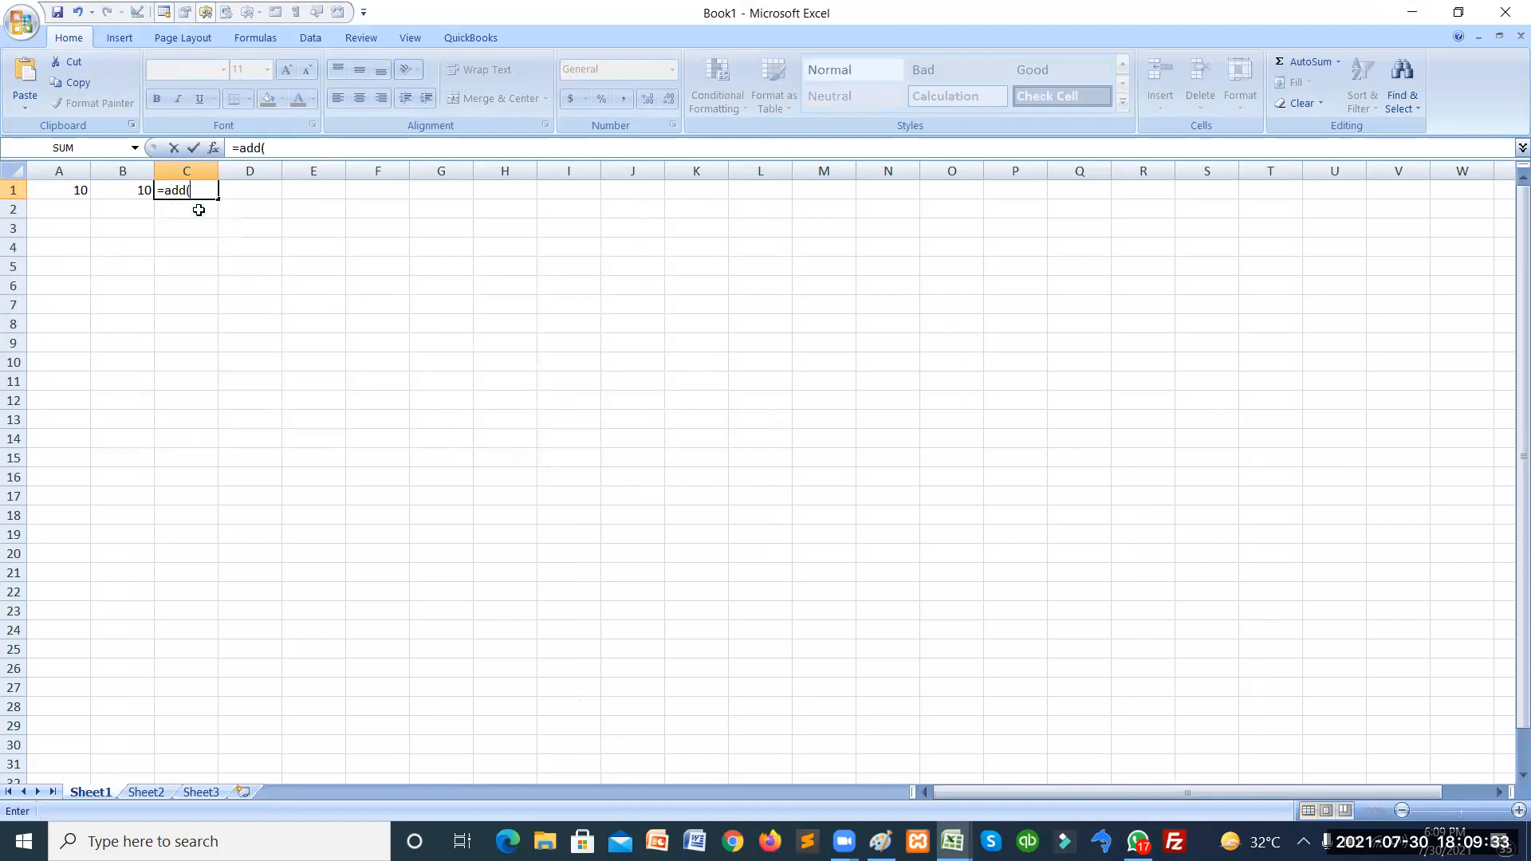
pyautogui.click(63, 194)
pyautogui.write(',')
pyautogui.click(132, 189)
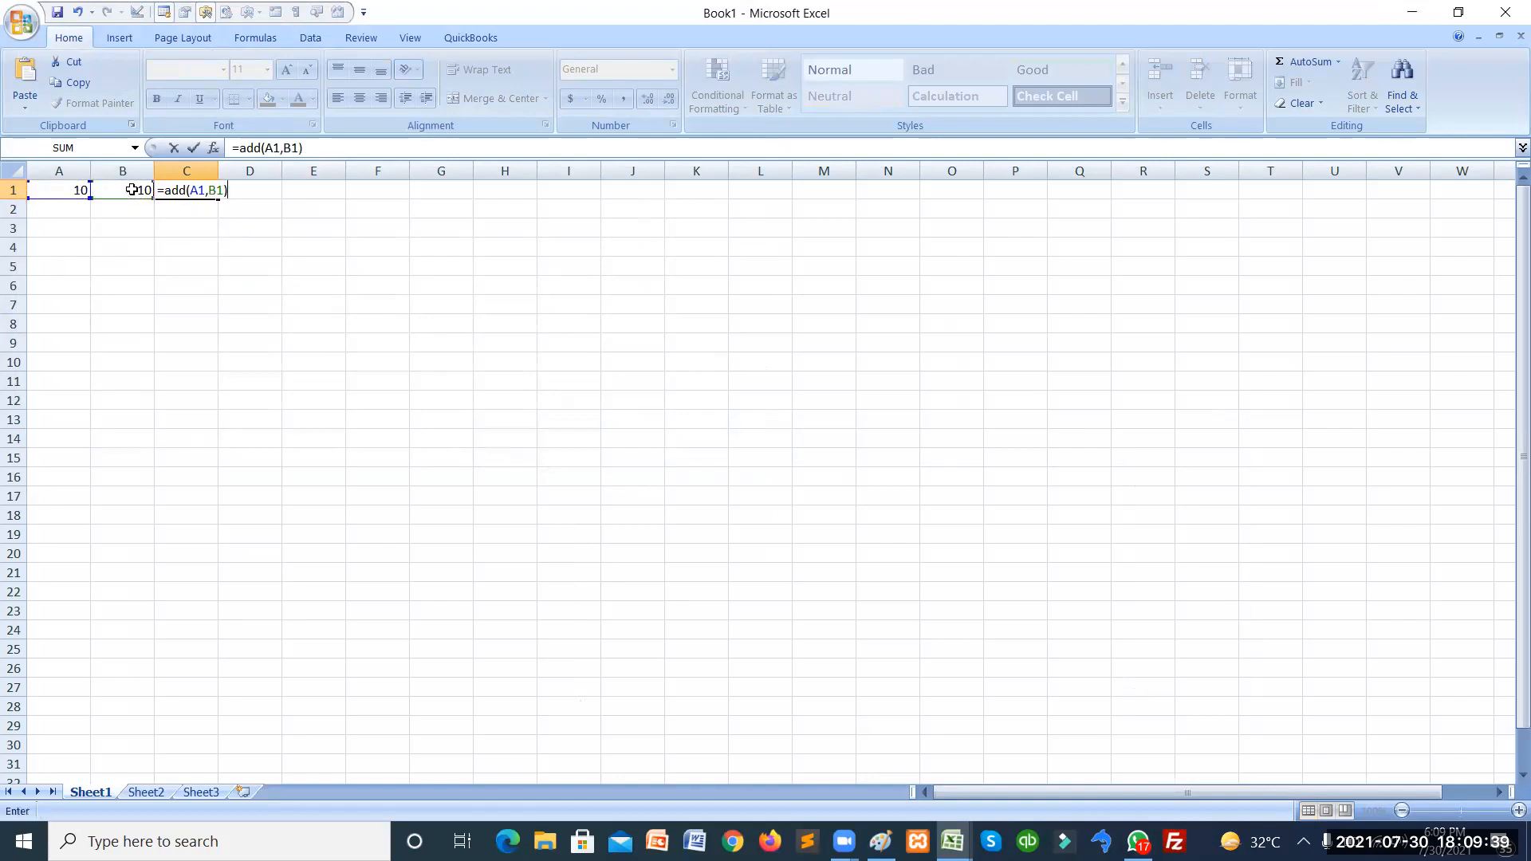
pyautogui.write(')')
pyautogui.press('Return')
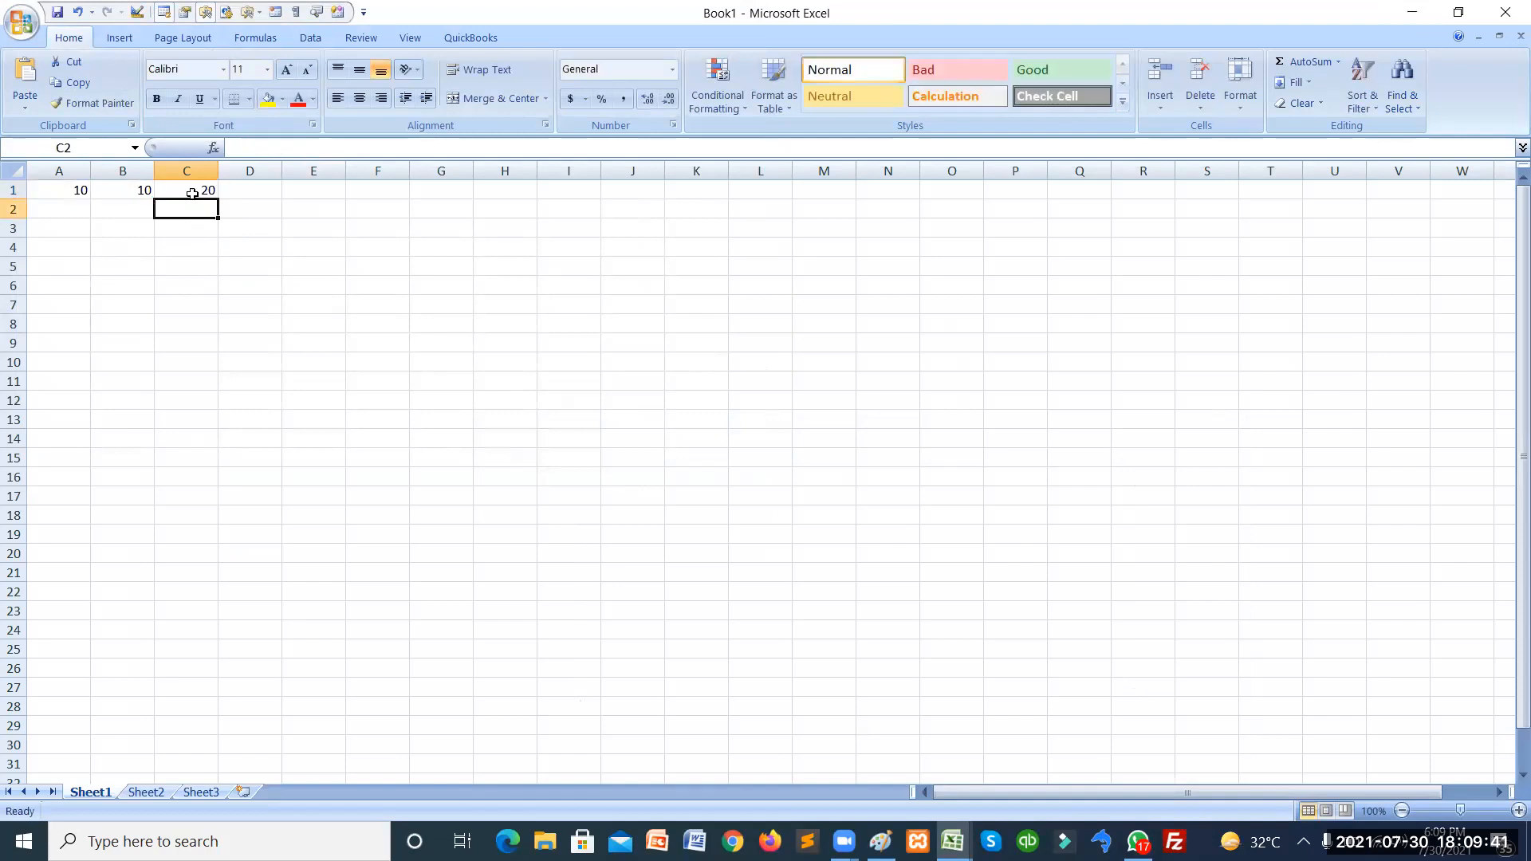
# Change B1 to 50 so C1 shows 60, then go to Sheet2.
pyautogui.click(117, 192)
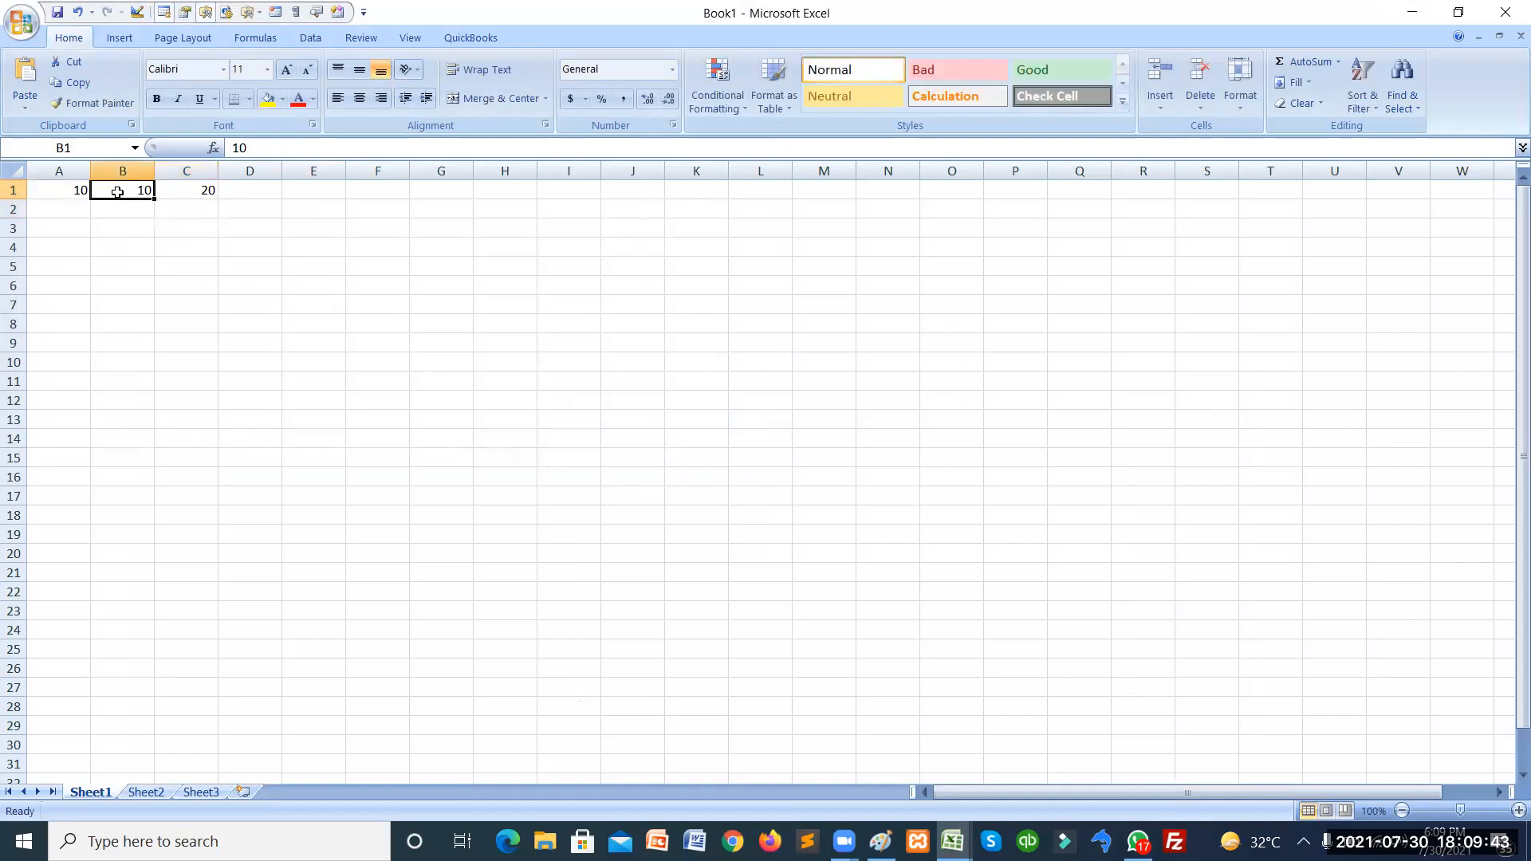
pyautogui.click(158, 215)
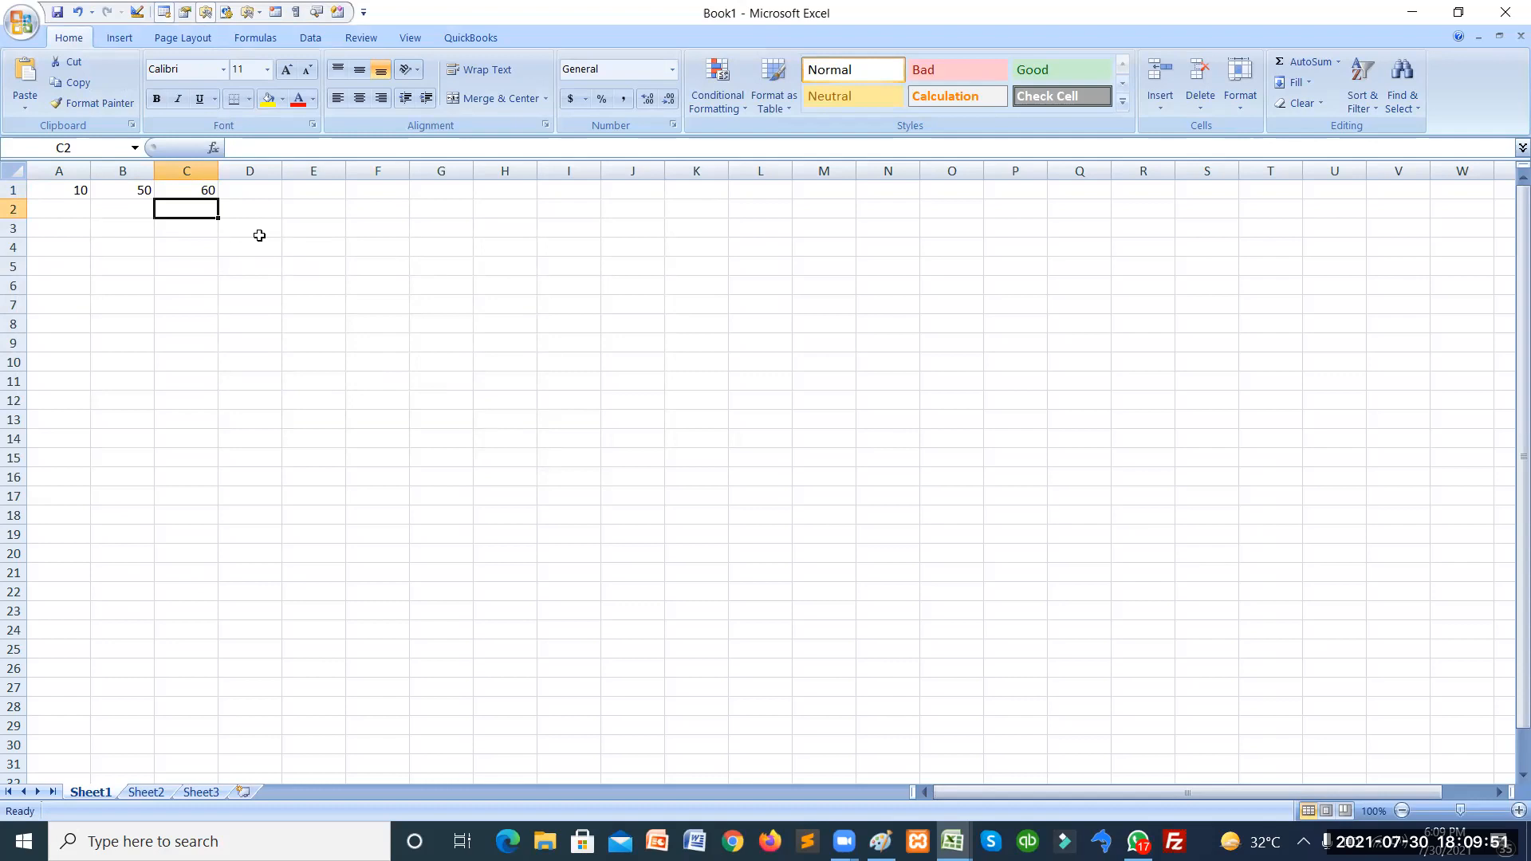
pyautogui.click(329, 252)
pyautogui.click(154, 263)
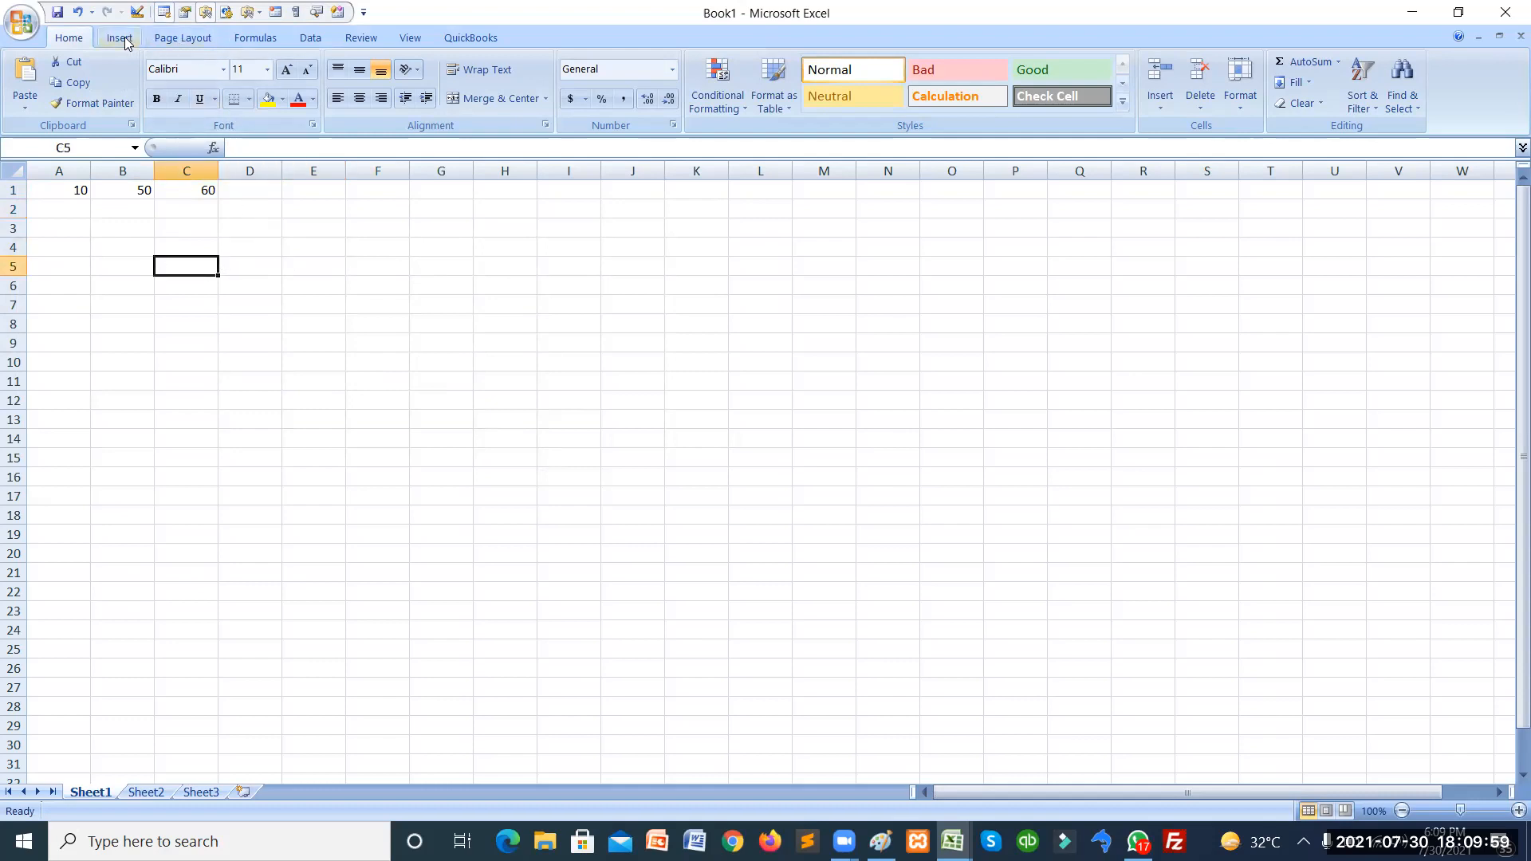
pyautogui.click(150, 793)
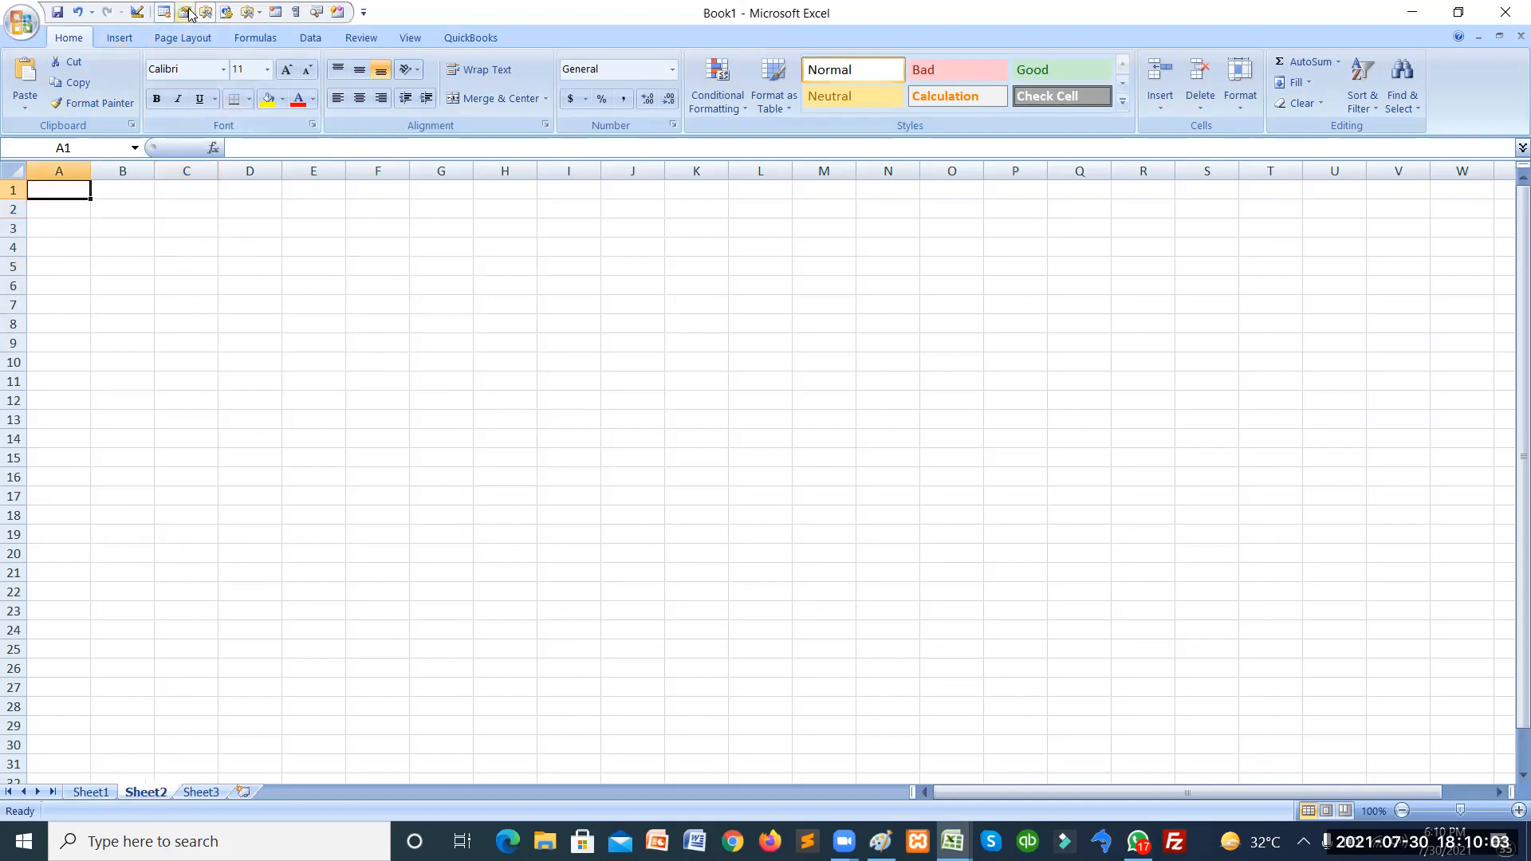
# Draw an ActiveX Label spanning about C4 to E5 on Sheet2.
pyautogui.click(259, 14)
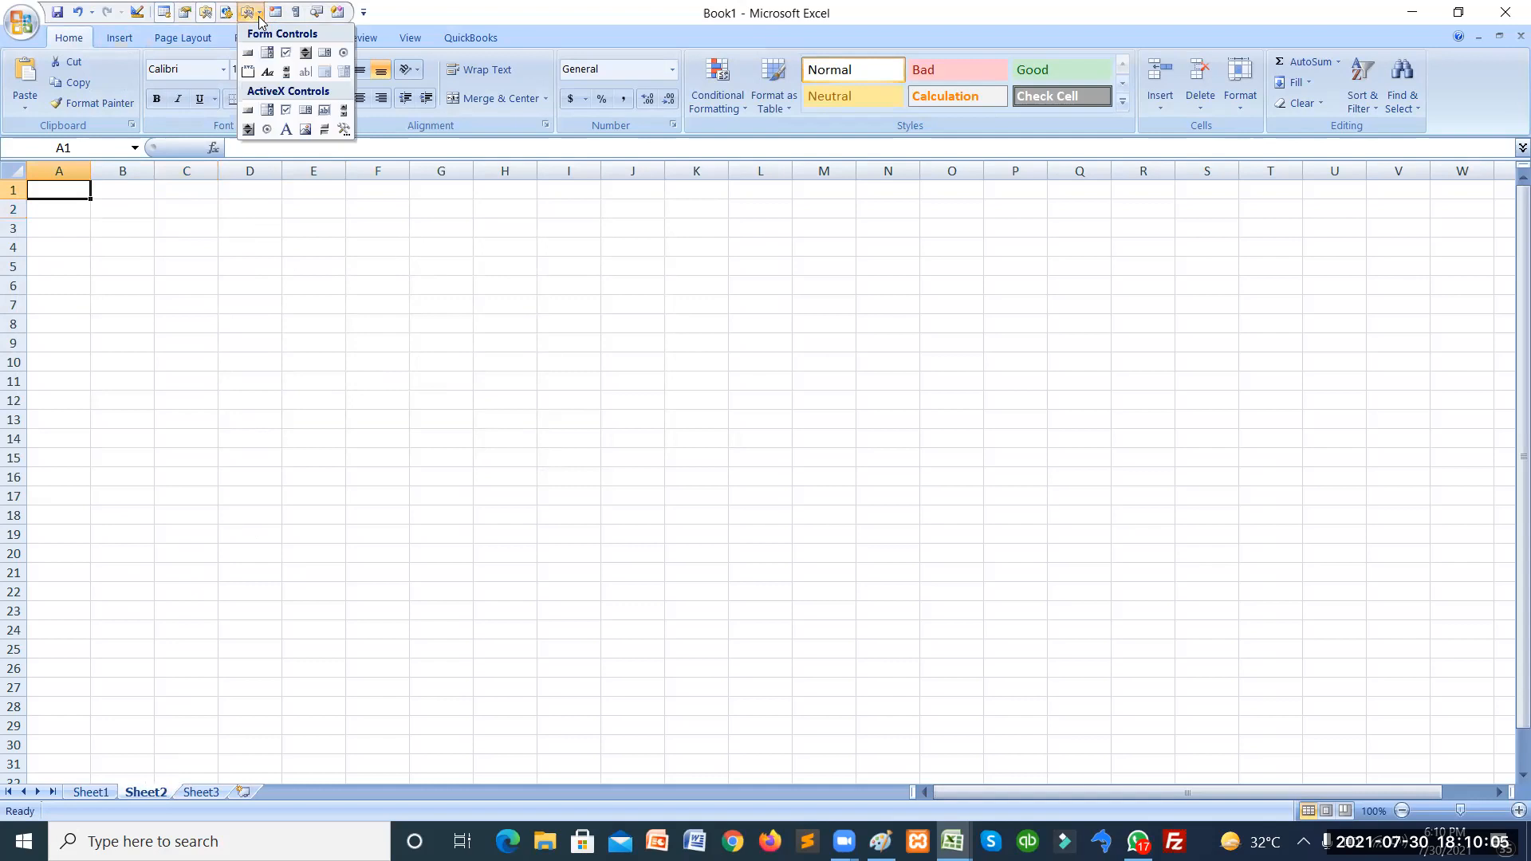
pyautogui.click(286, 130)
pyautogui.moveTo(156, 241); pyautogui.dragTo(156, 241)
pyautogui.moveTo(253, 313); pyautogui.dragTo(316, 273)
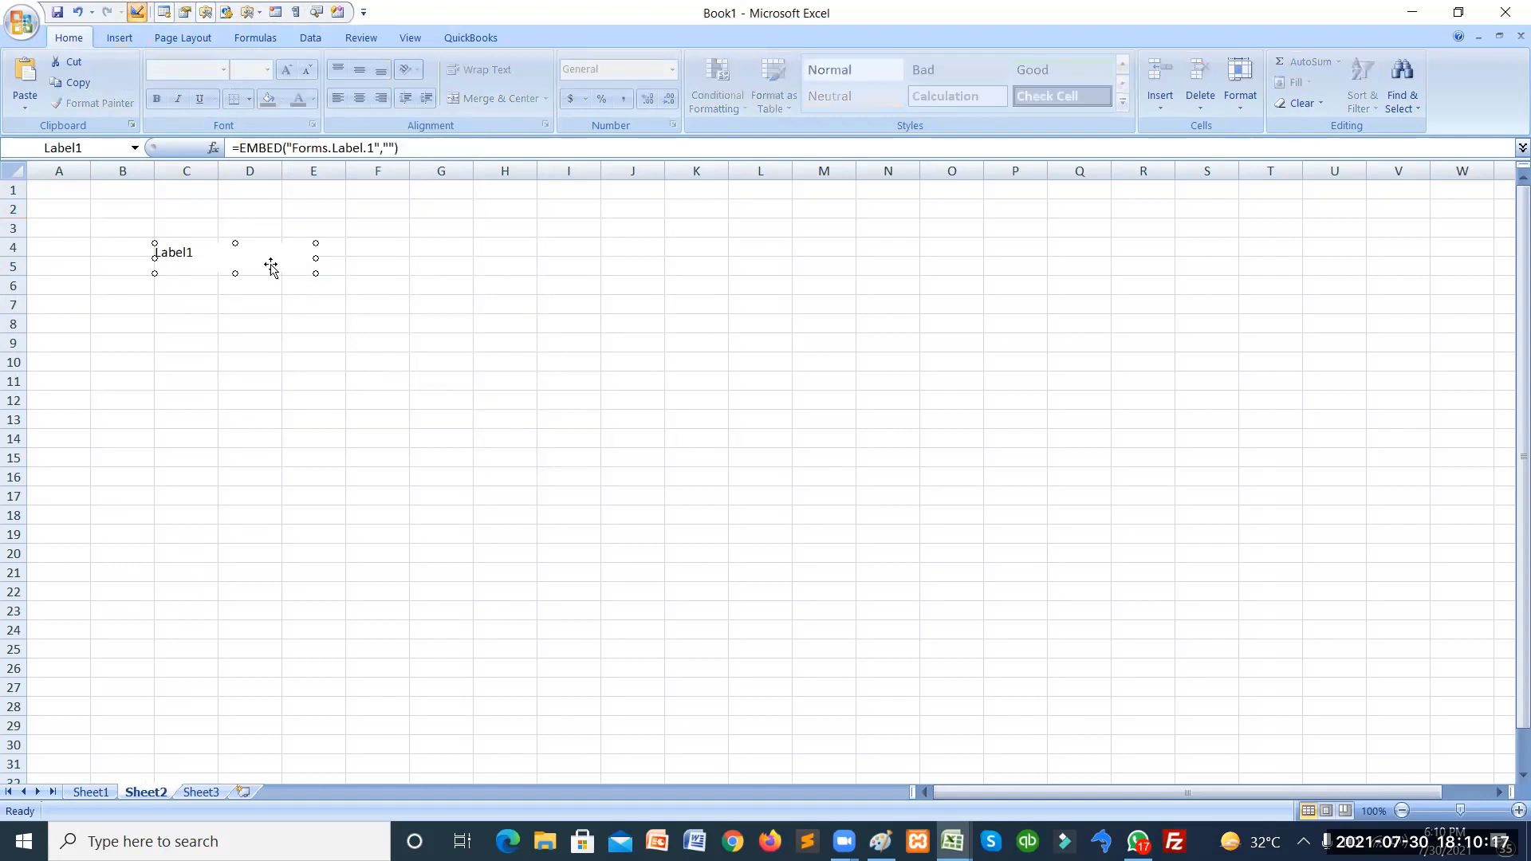
# Set the label's caption to 'Amount:' and narrow it to fit the text.
pyautogui.rightClick(269, 263)
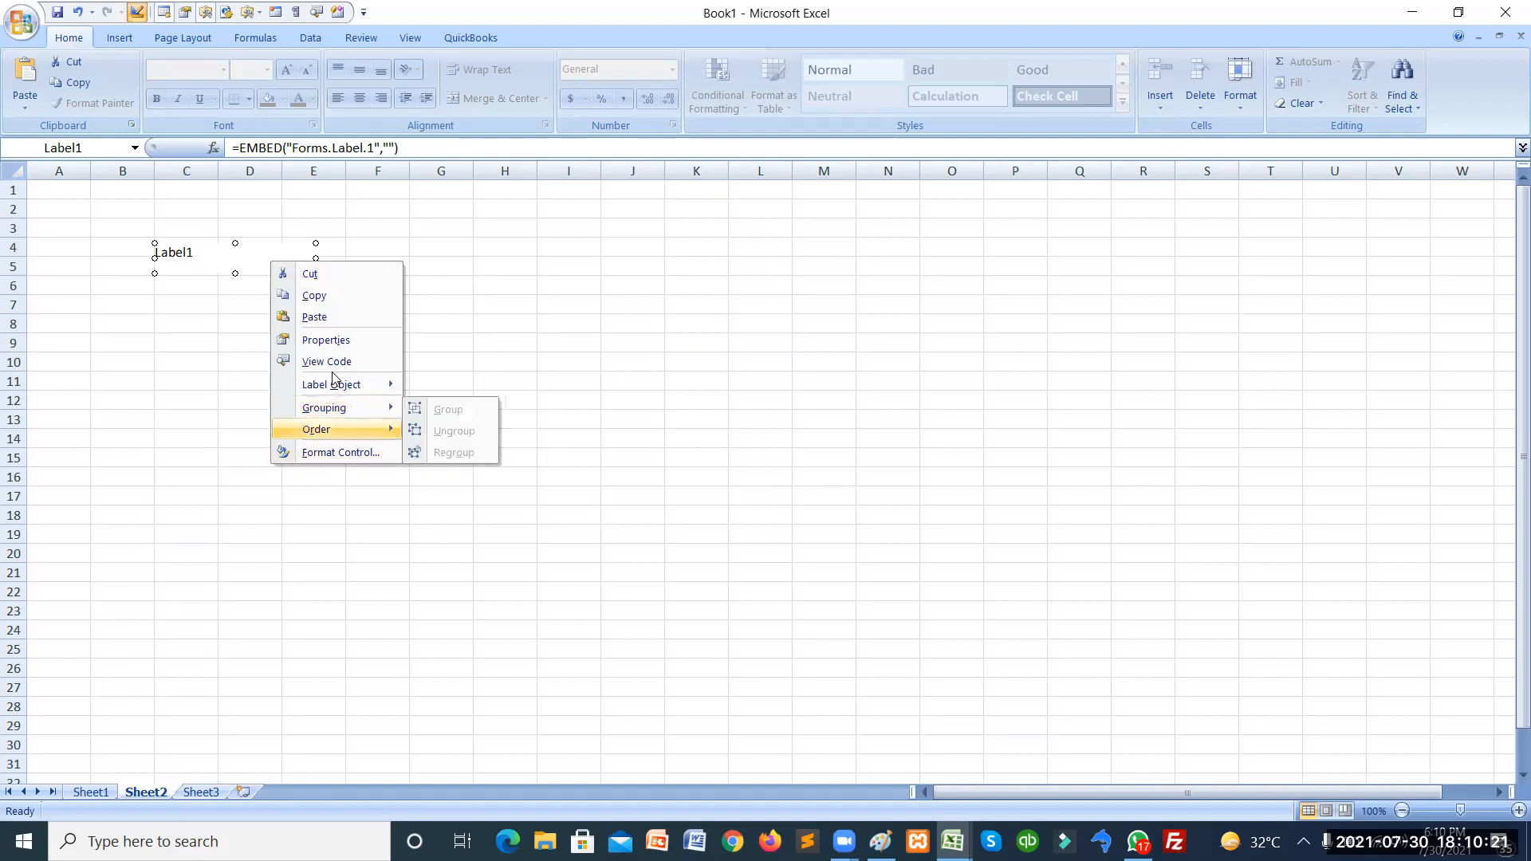
pyautogui.click(333, 343)
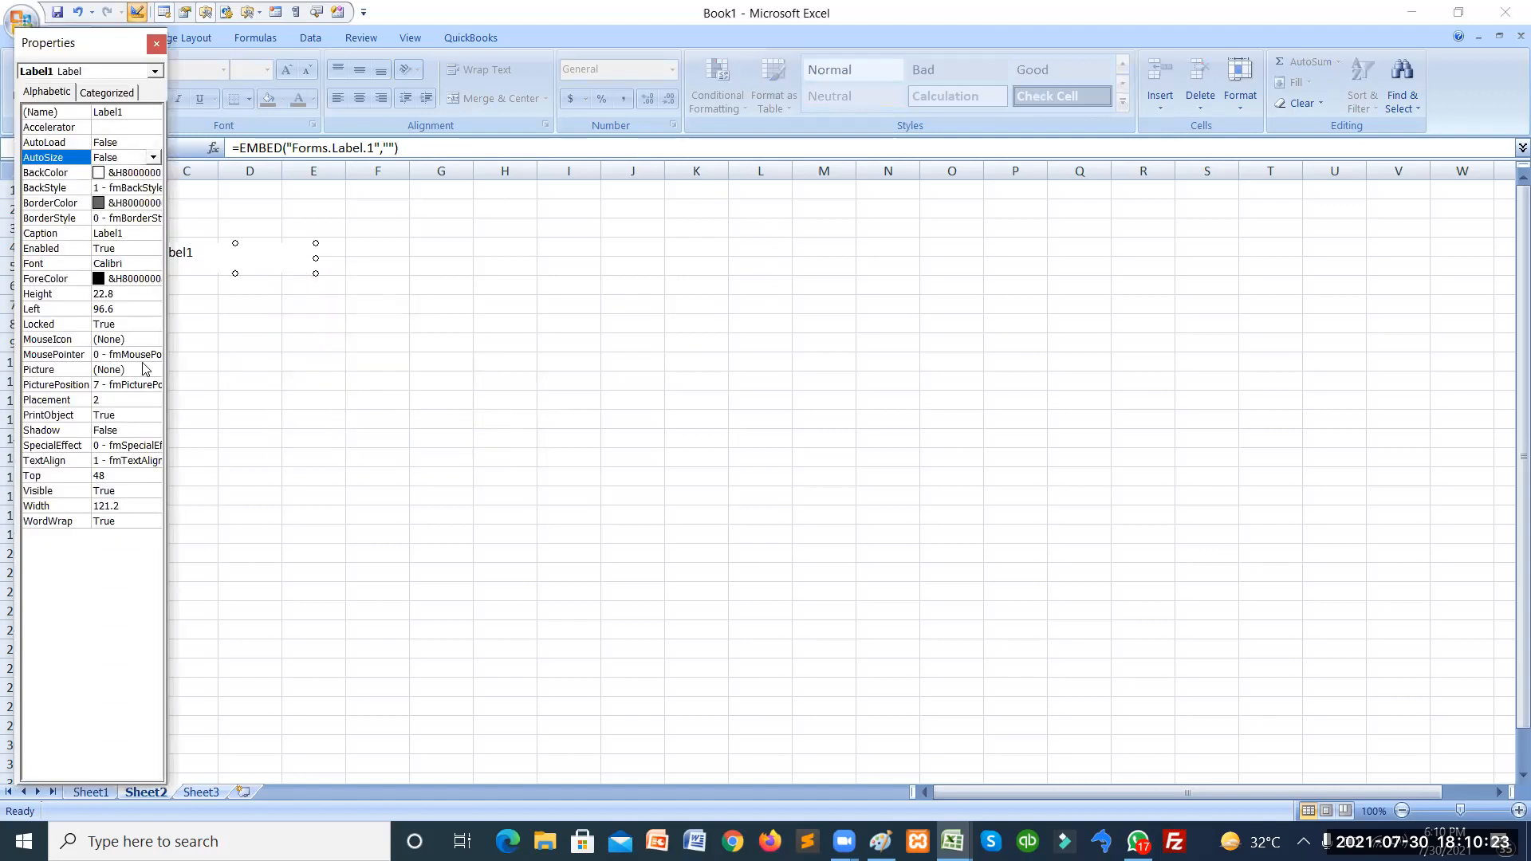
pyautogui.click(121, 234)
pyautogui.doubleClick(121, 233)
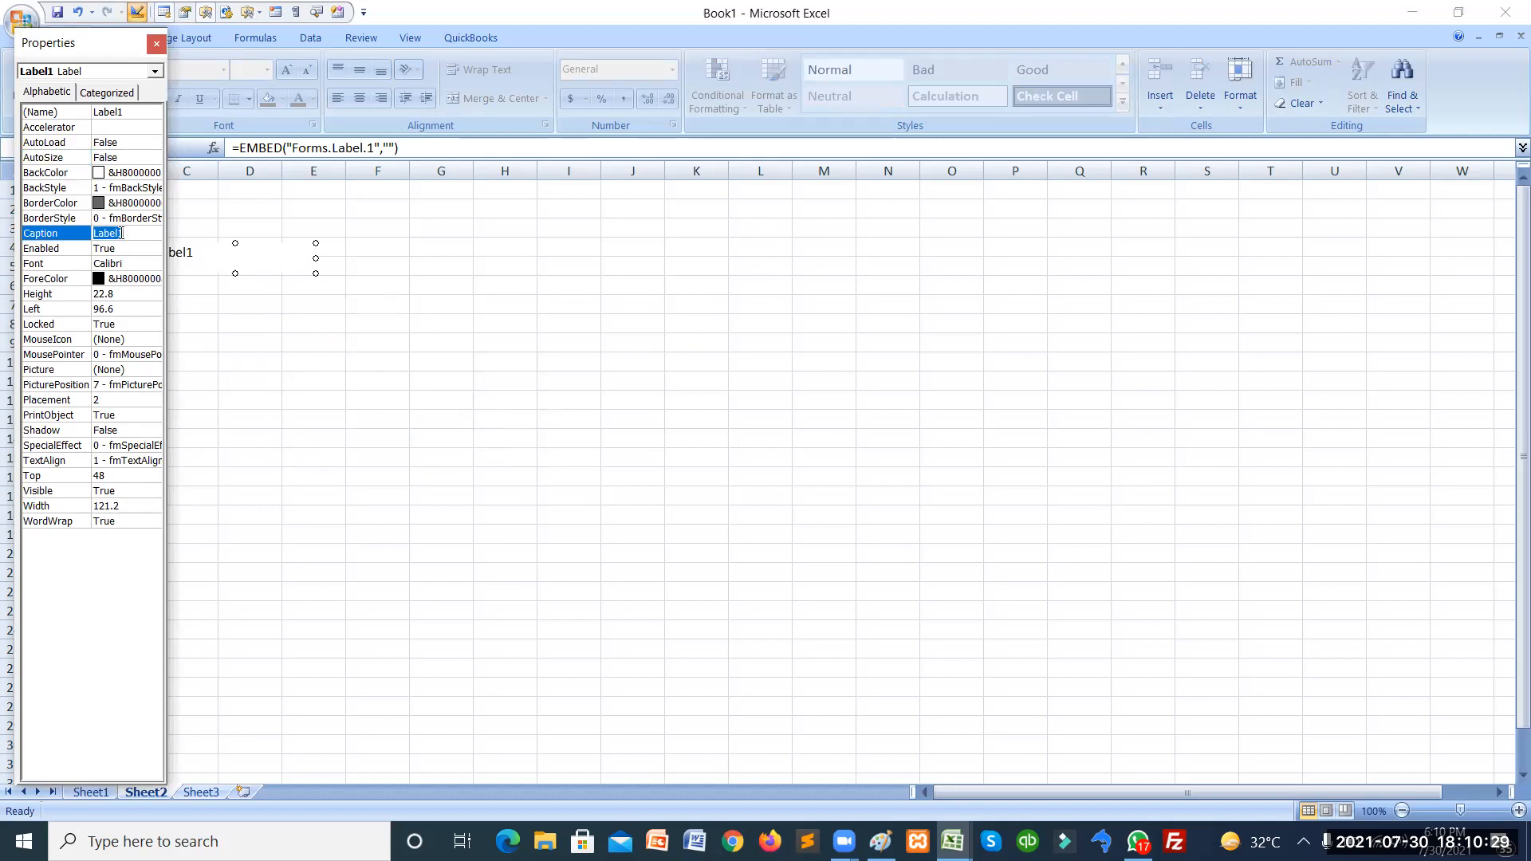
pyautogui.write('Amount')
pyautogui.click(360, 267)
pyautogui.click(267, 255)
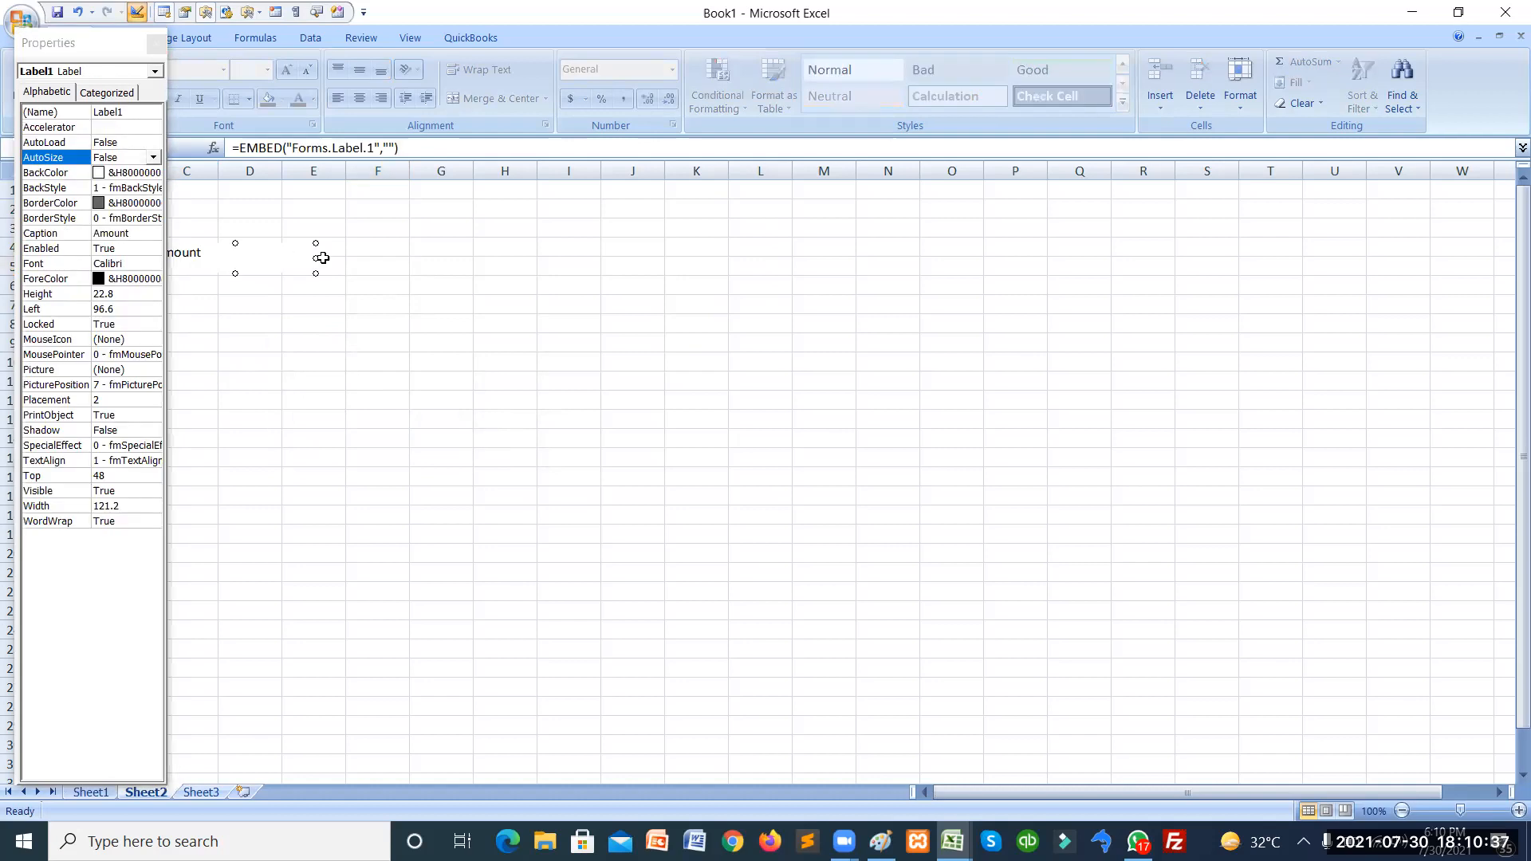
pyautogui.moveTo(317, 256); pyautogui.dragTo(219, 250)
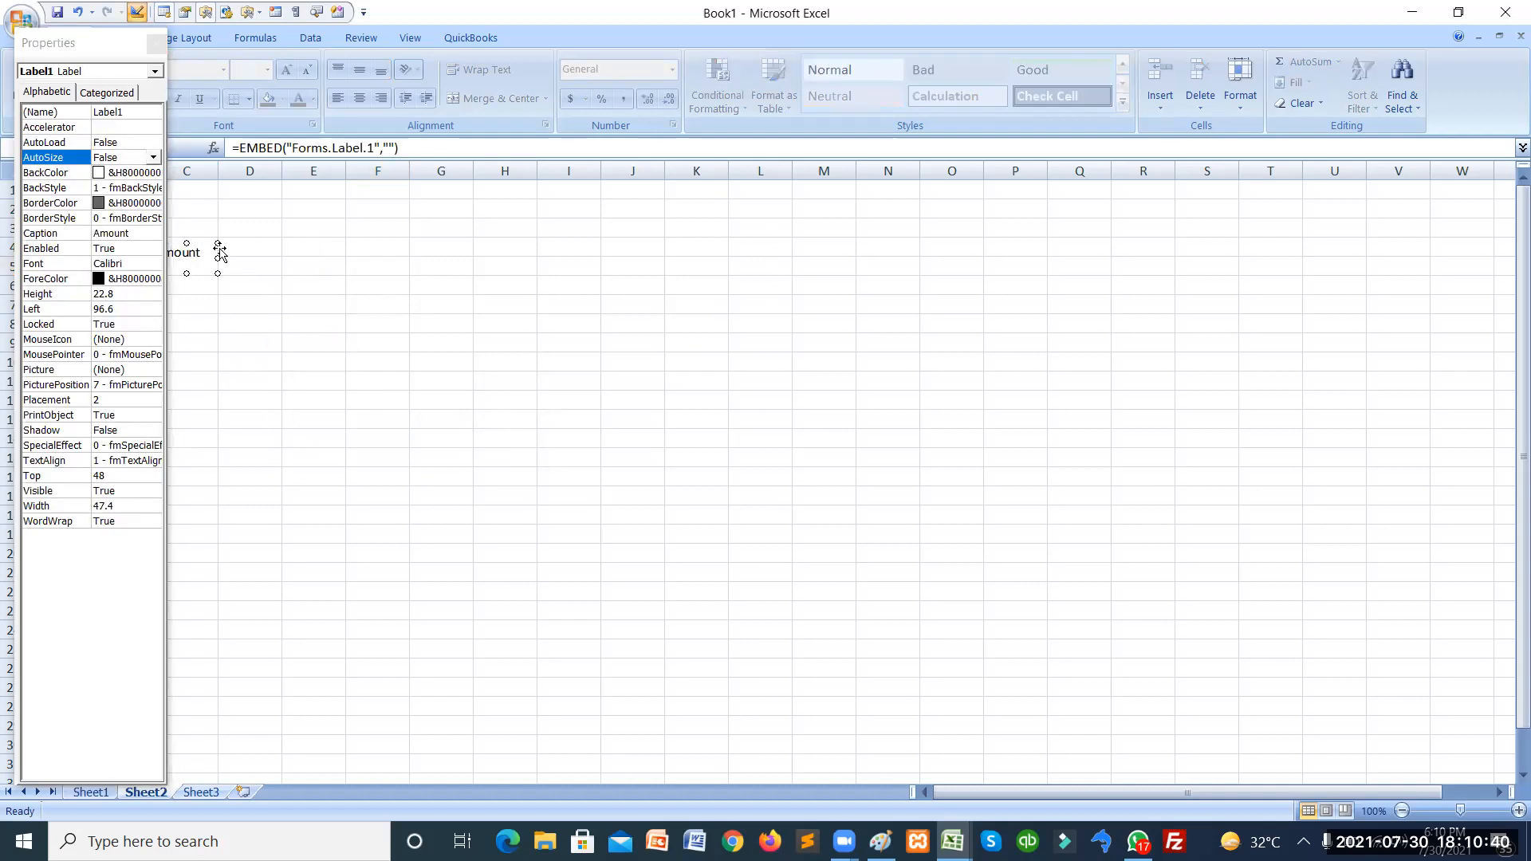
pyautogui.click(135, 233)
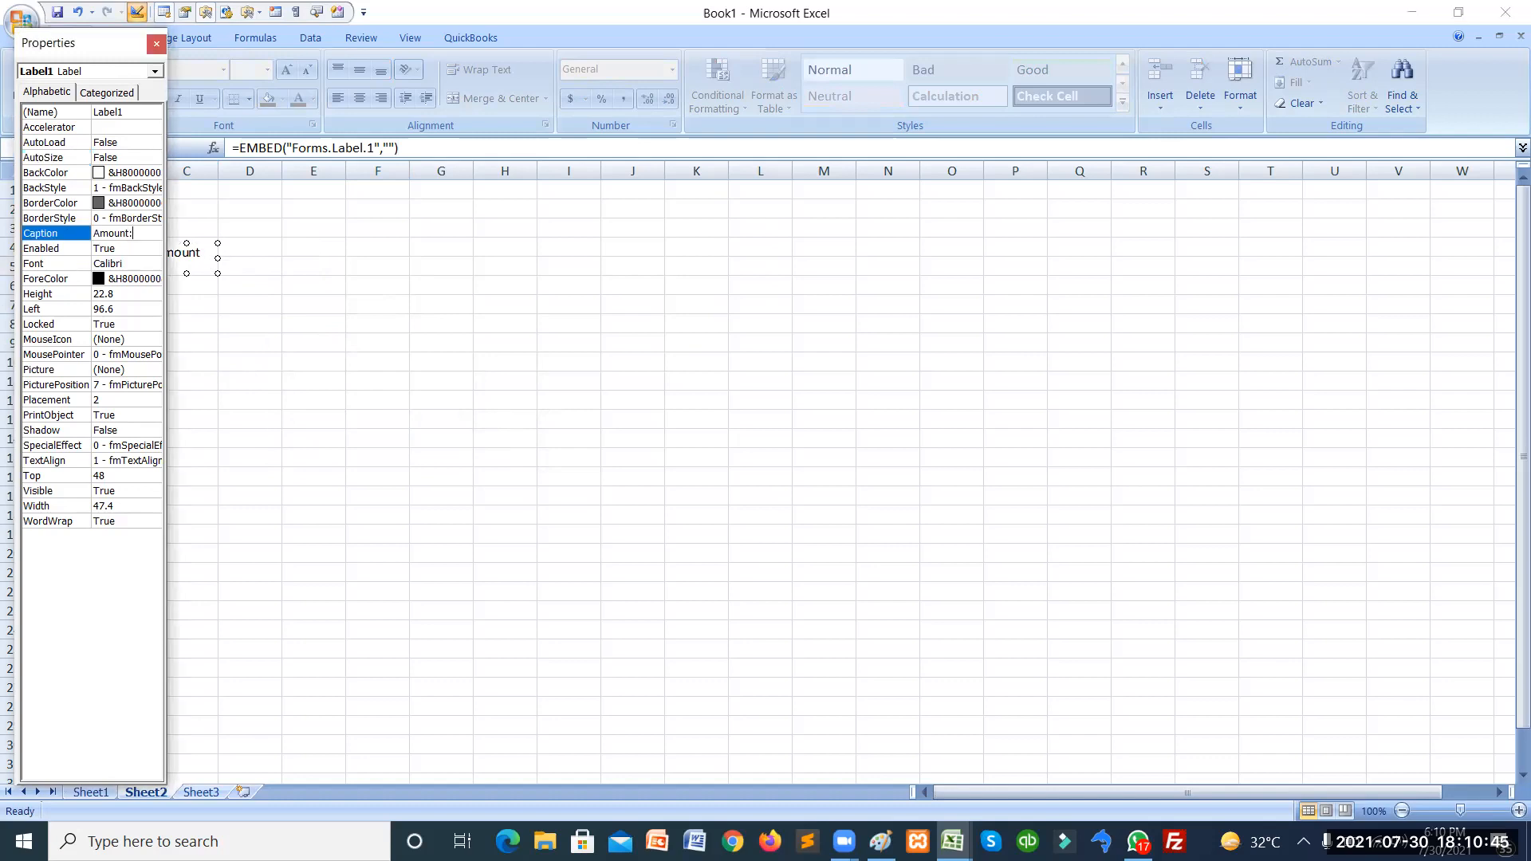
pyautogui.click(196, 255)
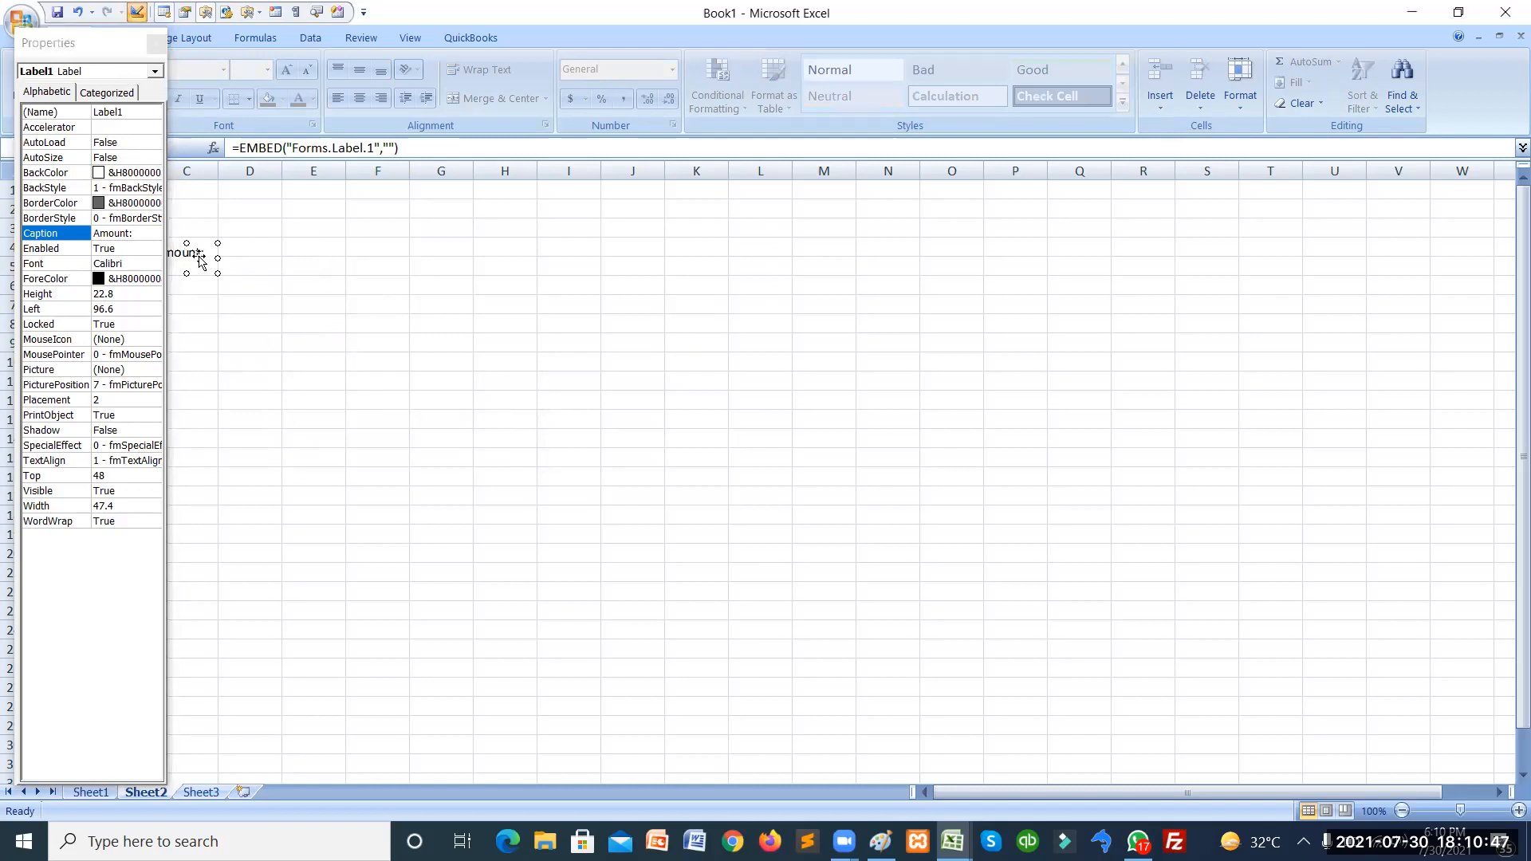
pyautogui.click(154, 43)
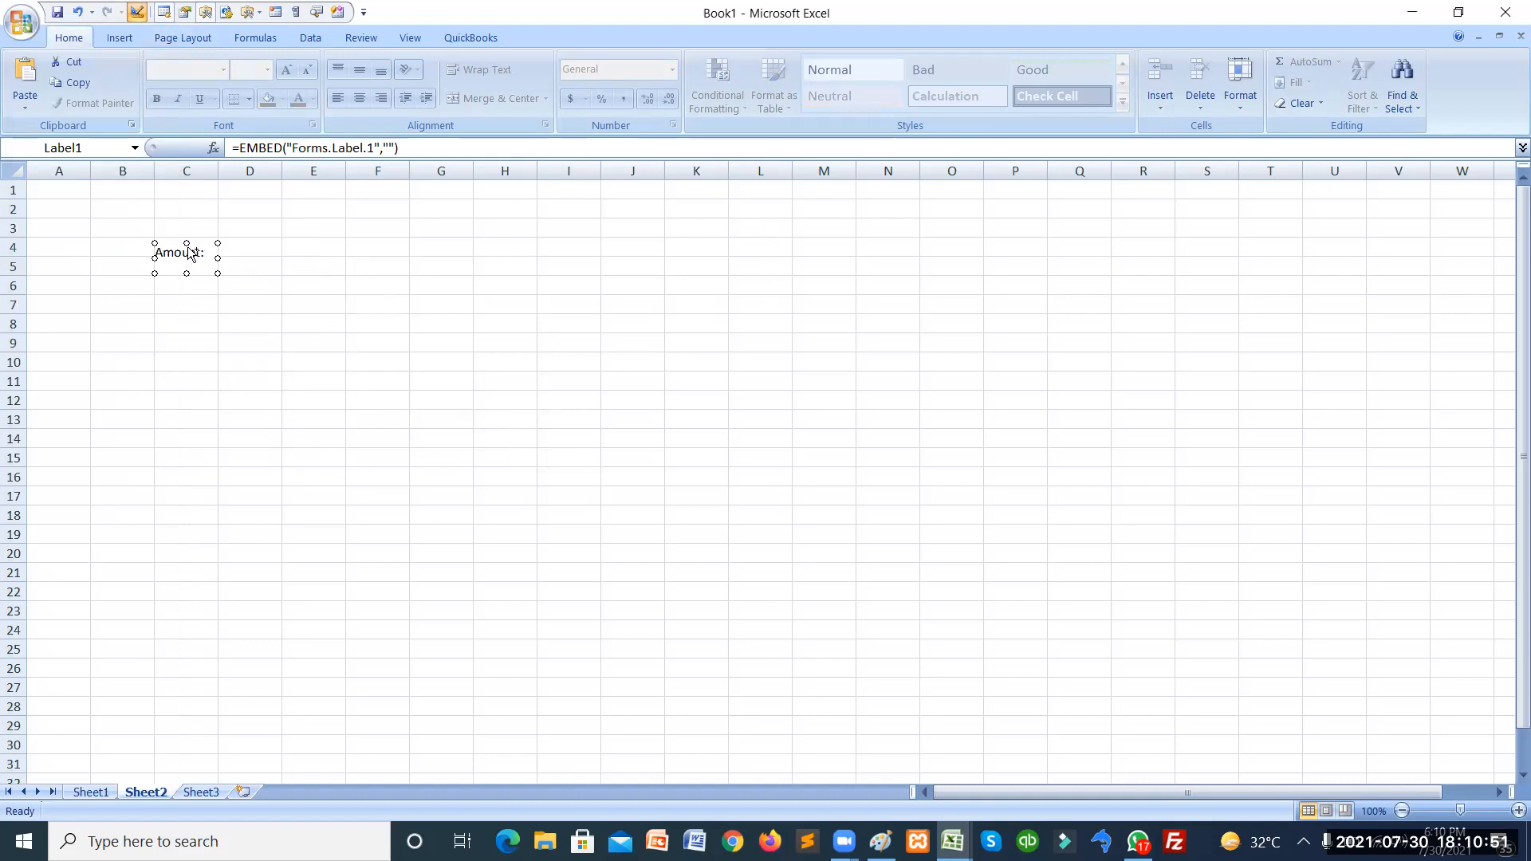
# Paste a copy of the Amount: label and move it up to row 6.
pyautogui.click(199, 351)
pyautogui.hotkey('ctrl', 'v')
pyautogui.moveTo(203, 315)
pyautogui.mouseDown()
pyautogui.moveTo(197, 282)
pyautogui.moveTo(199, 296)
pyautogui.mouseUp()
# Change the copied label's caption to 'Discount:' and close its Properties window.
pyautogui.rightClick(200, 292)
pyautogui.click(242, 370)
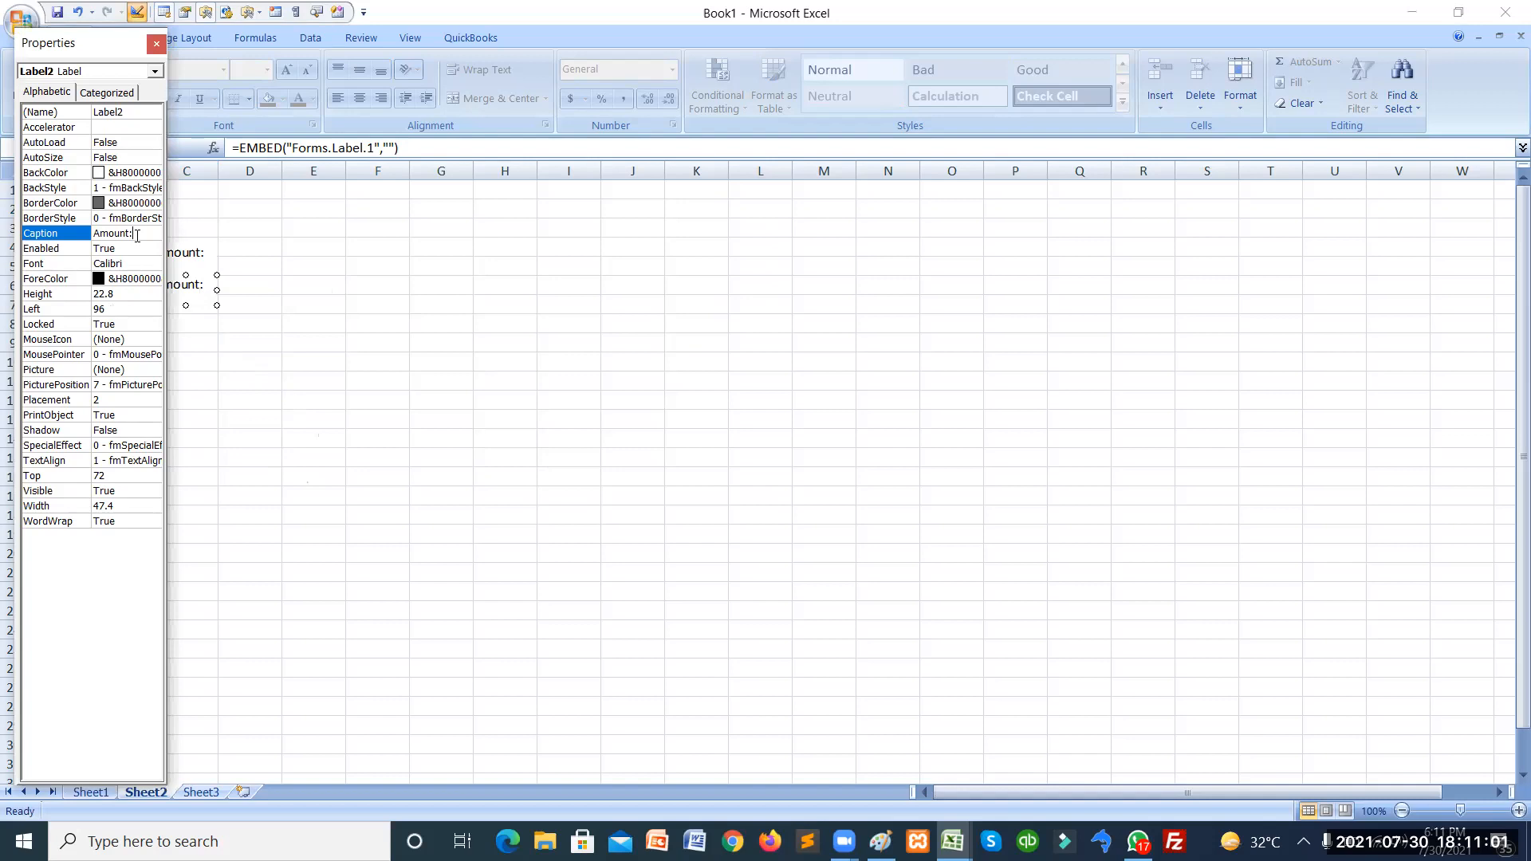
pyautogui.press('BackSpace')
pyautogui.press('BackSpace')
pyautogui.press('BackSpace')
pyautogui.press('BackSpace')
pyautogui.press('BackSpace')
pyautogui.press('BackSpace')
pyautogui.write('Disco')
pyautogui.press('Return')
pyautogui.click(157, 45)
pyautogui.click(270, 301)
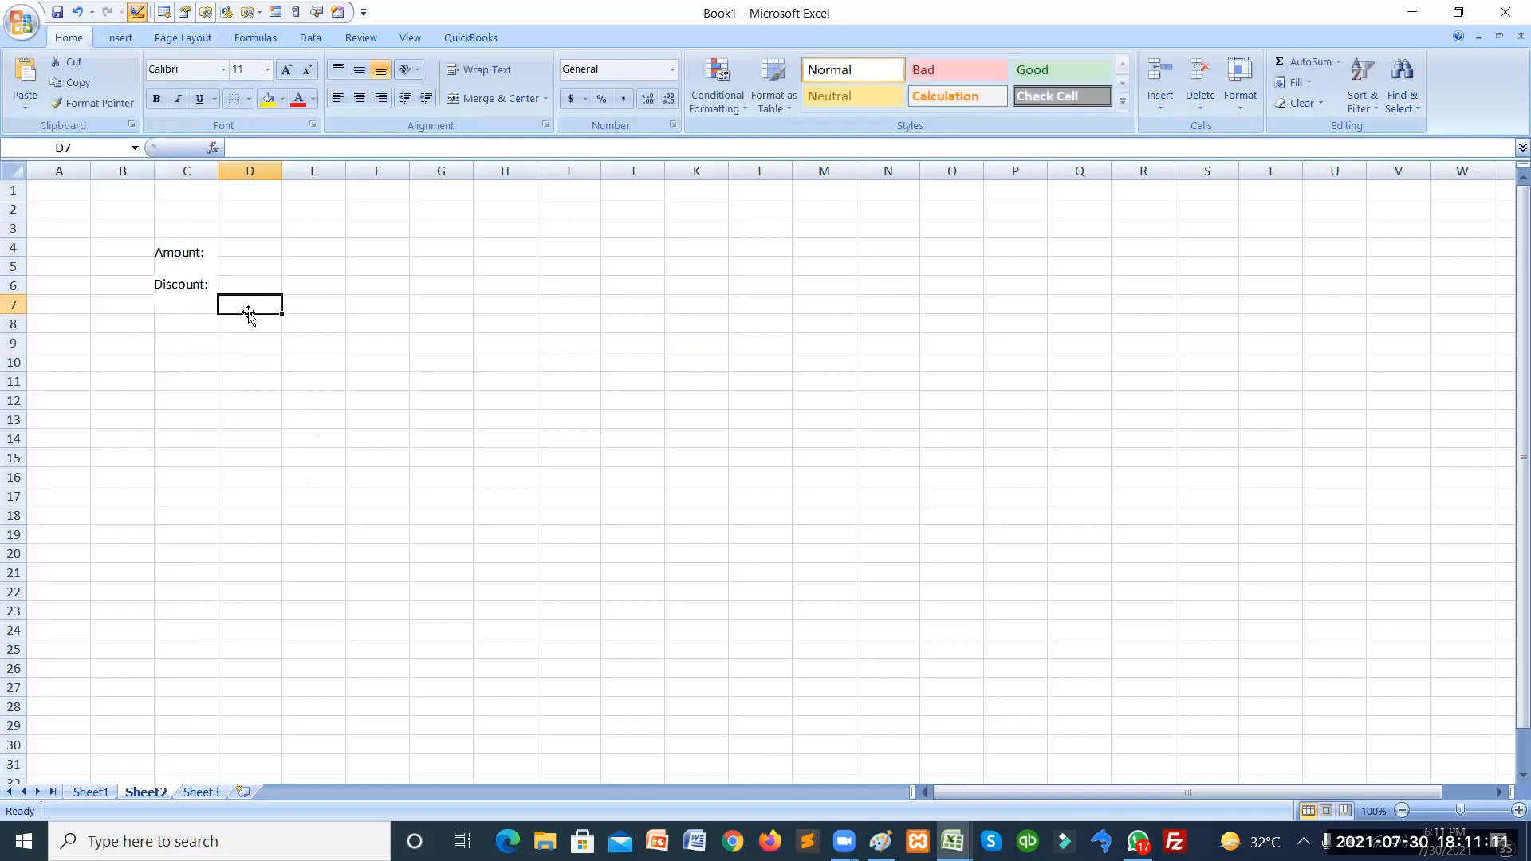
pyautogui.click(237, 252)
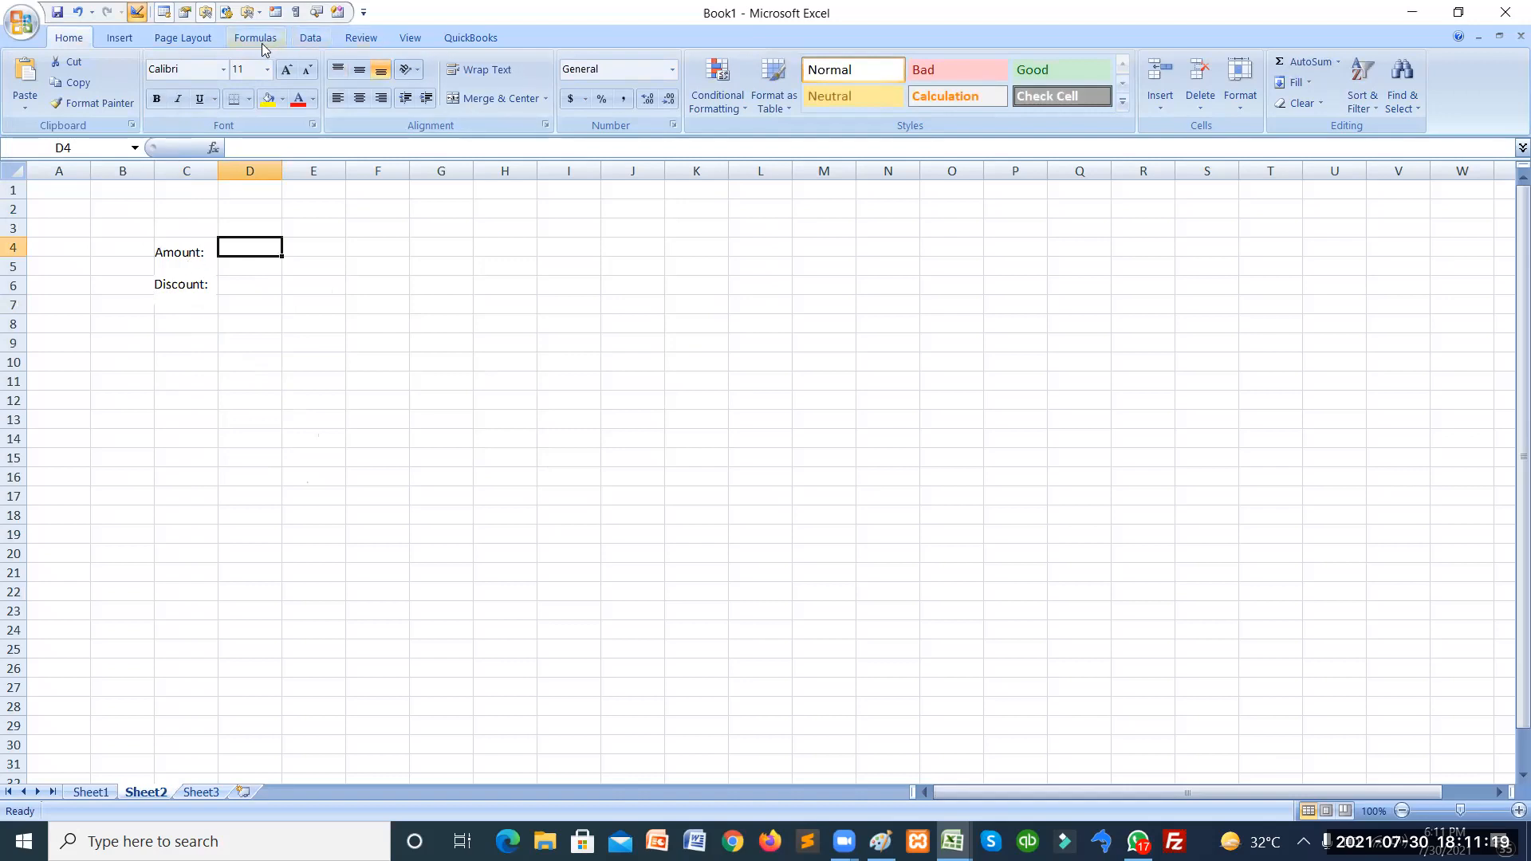
pyautogui.click(192, 44)
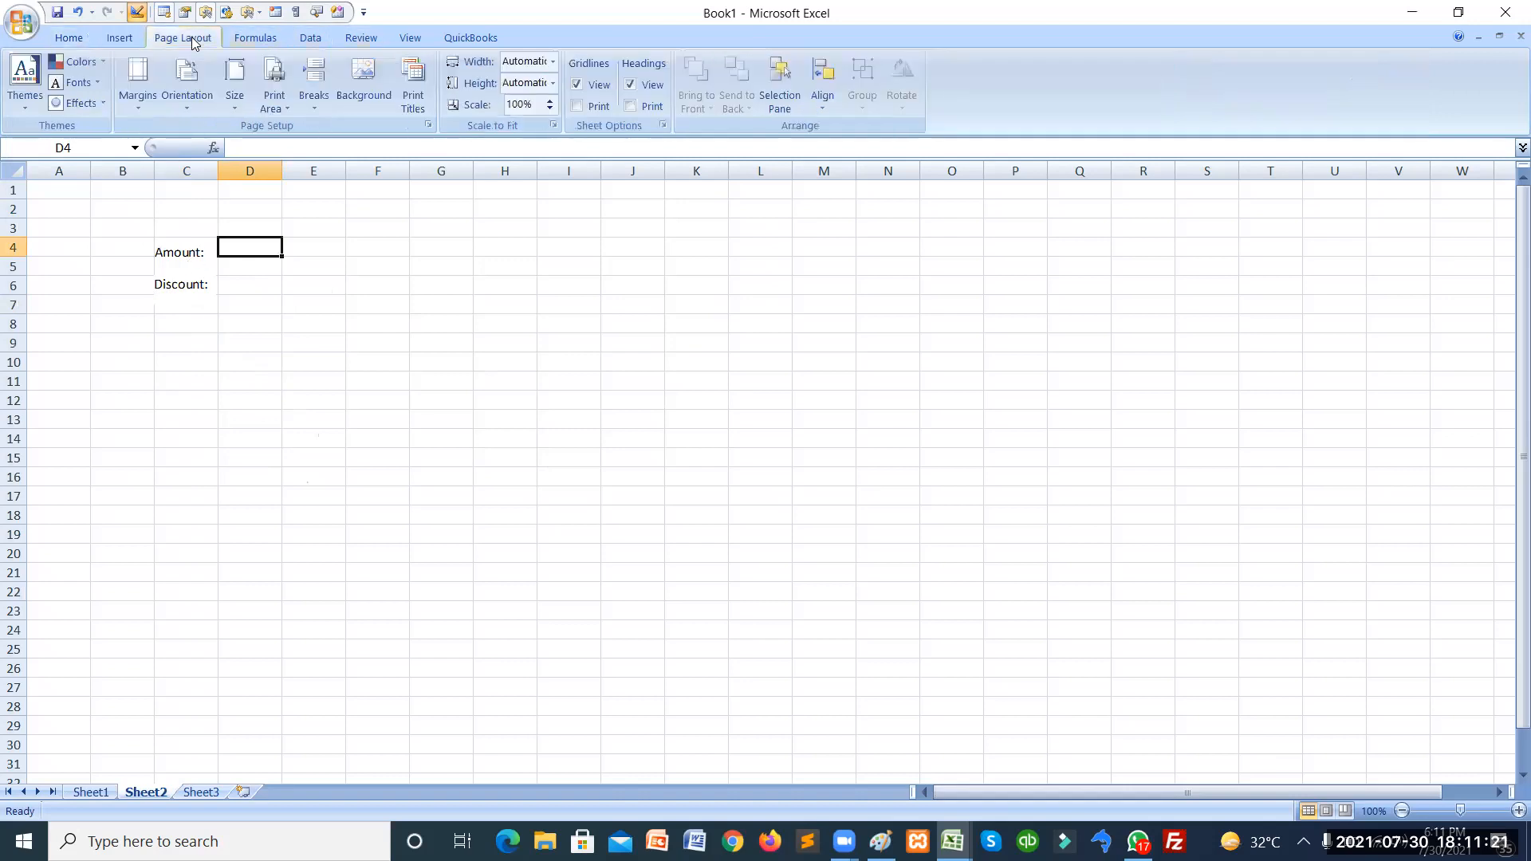
# Hide the gridlines and draw an ActiveX text box beside Amount:.
pyautogui.click(576, 85)
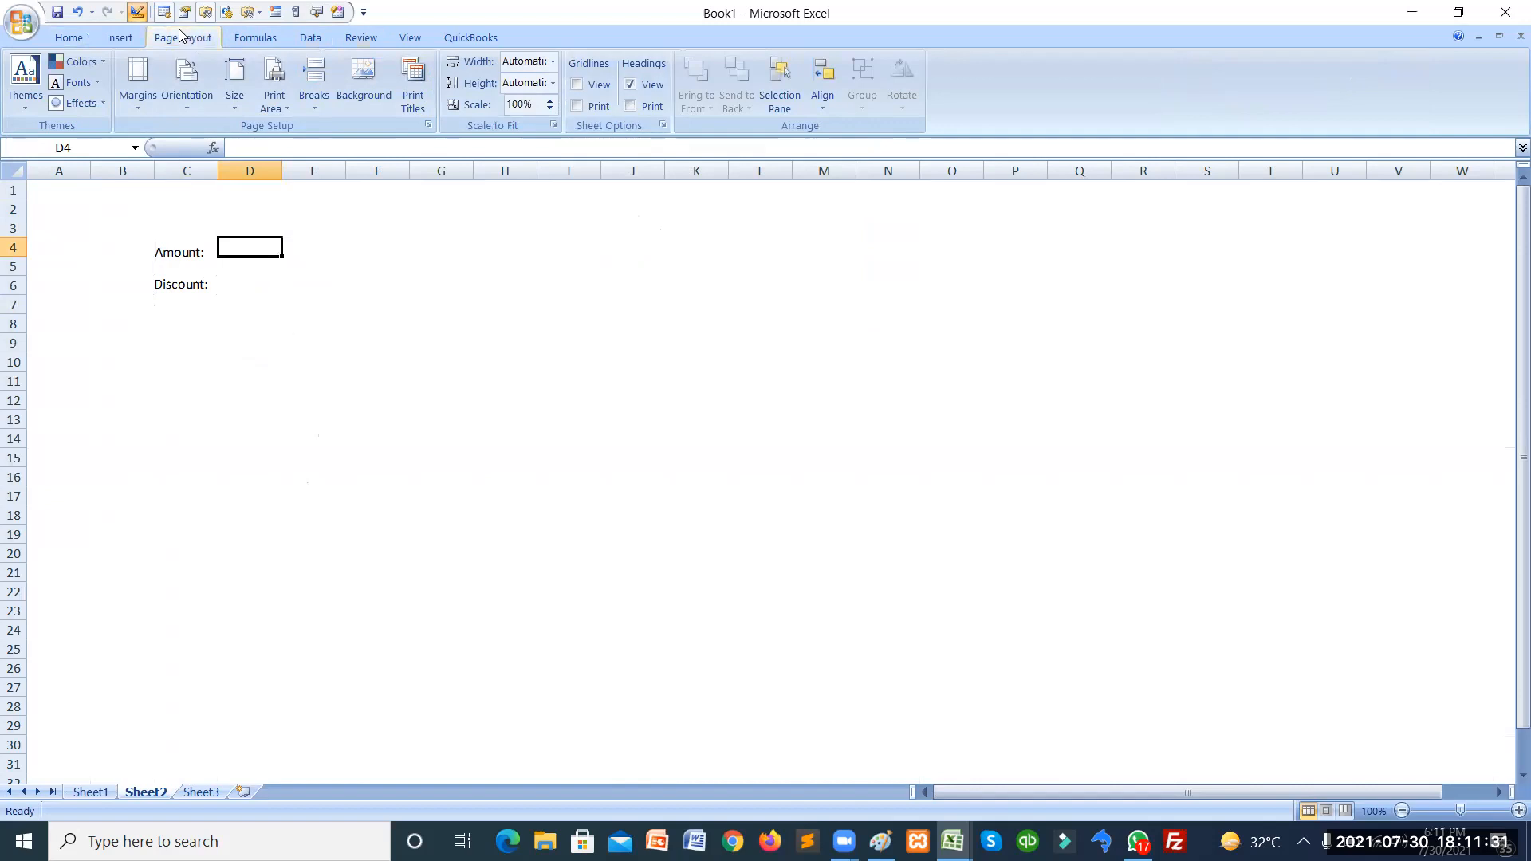
pyautogui.click(260, 16)
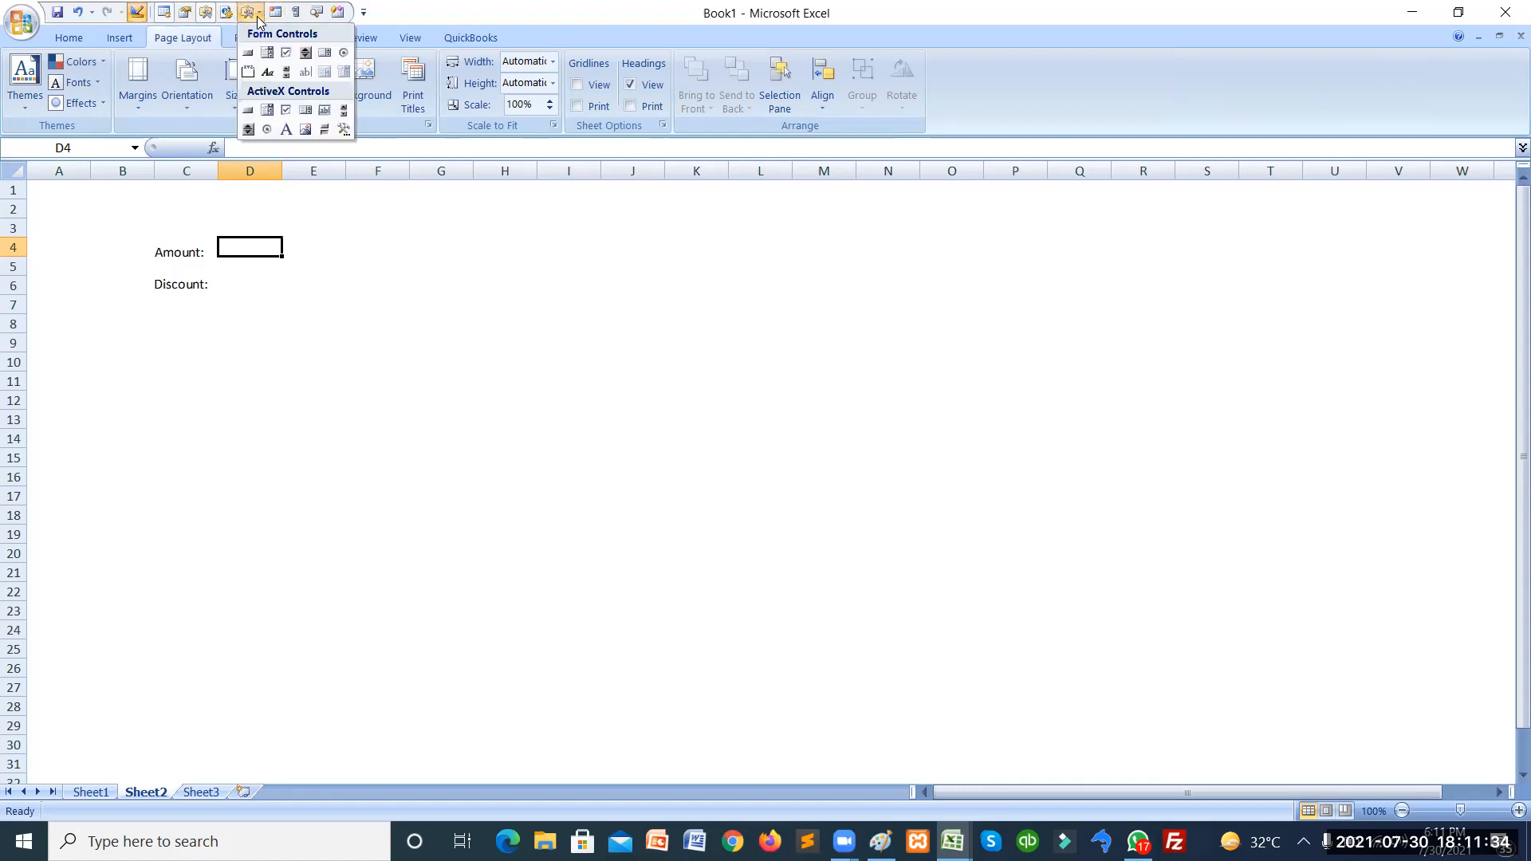
pyautogui.click(321, 113)
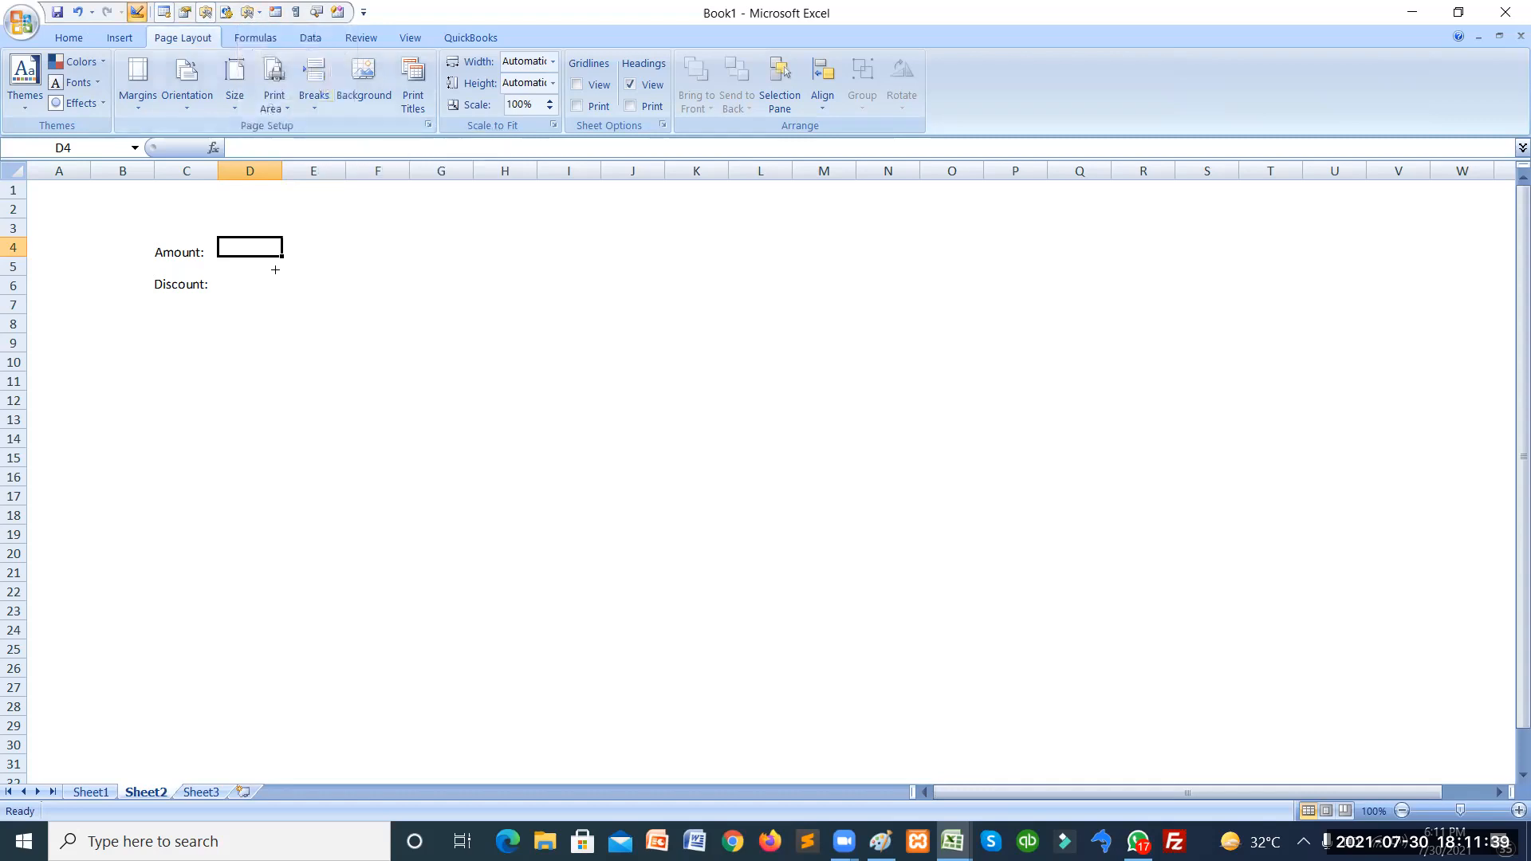
pyautogui.moveTo(231, 237); pyautogui.dragTo(425, 267)
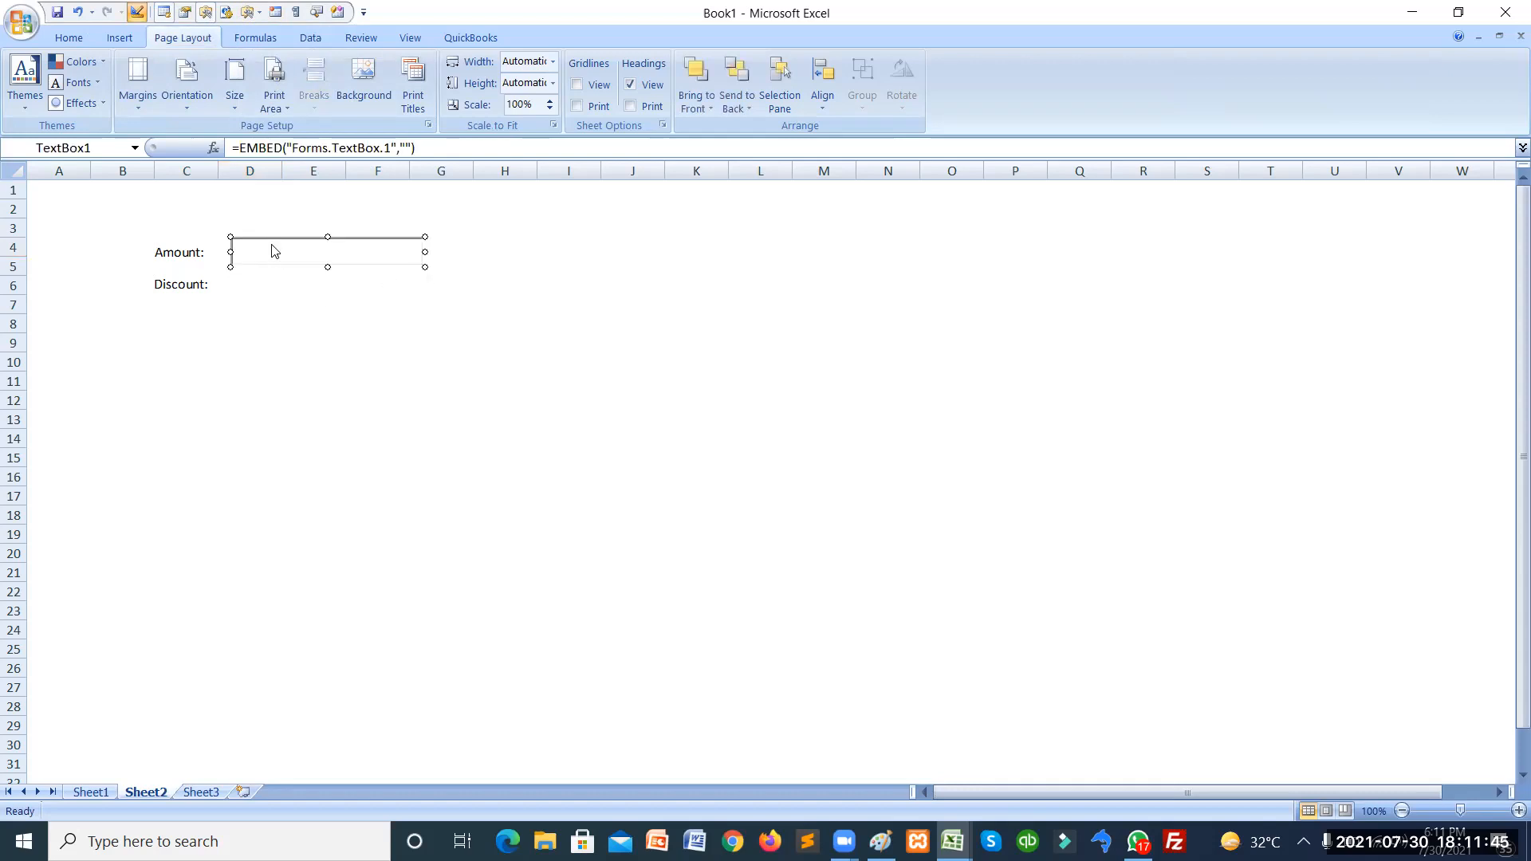
# Paste text box copies beside Discount: and at rows 8–9.
pyautogui.click(259, 288)
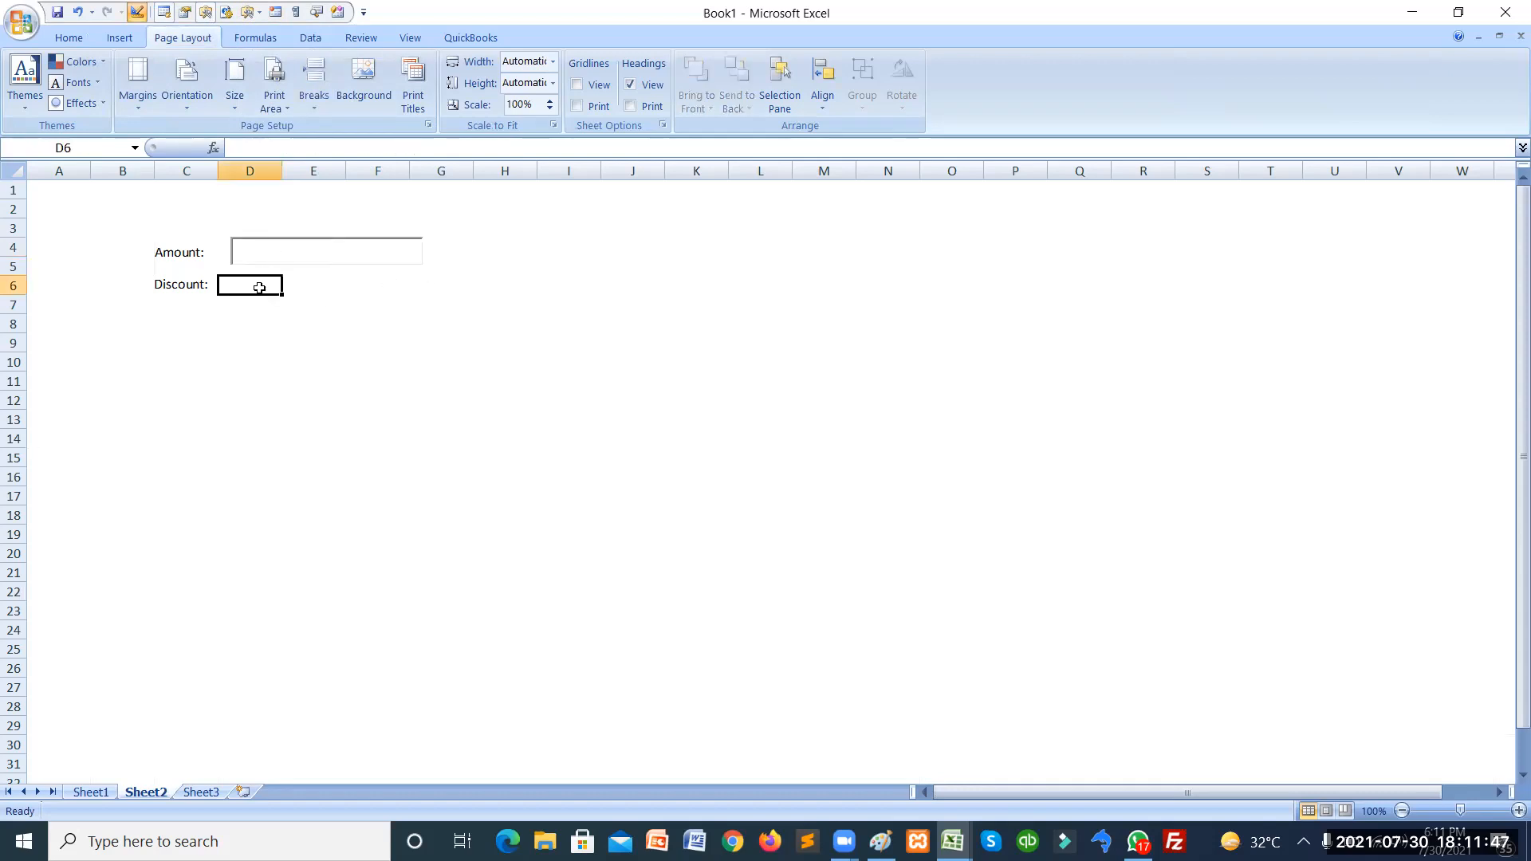
pyautogui.hotkey('ctrl', 'v')
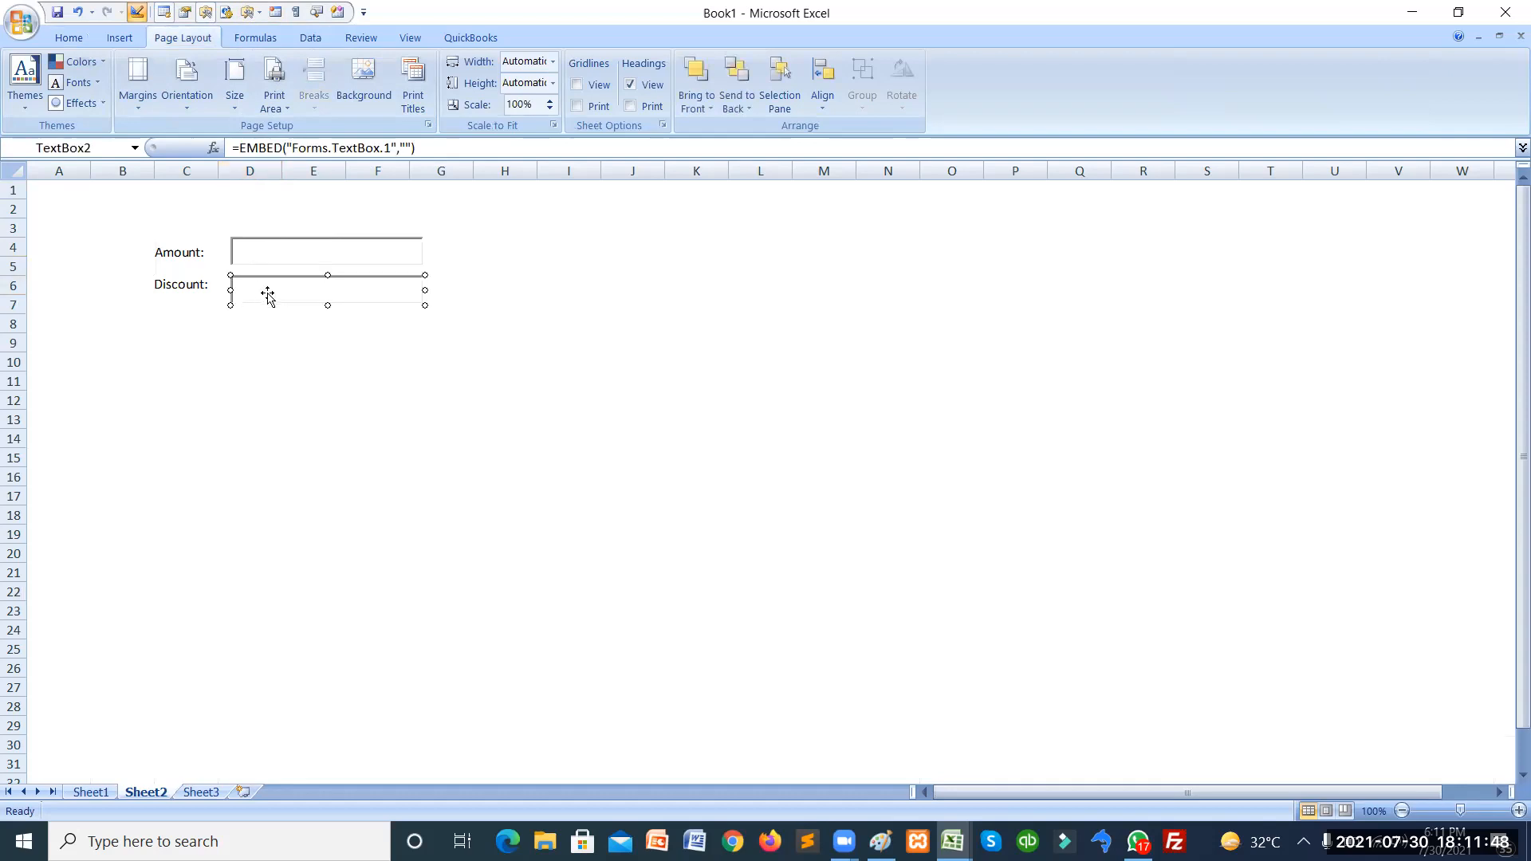
pyautogui.click(264, 338)
pyautogui.hotkey('ctrl', 'v')
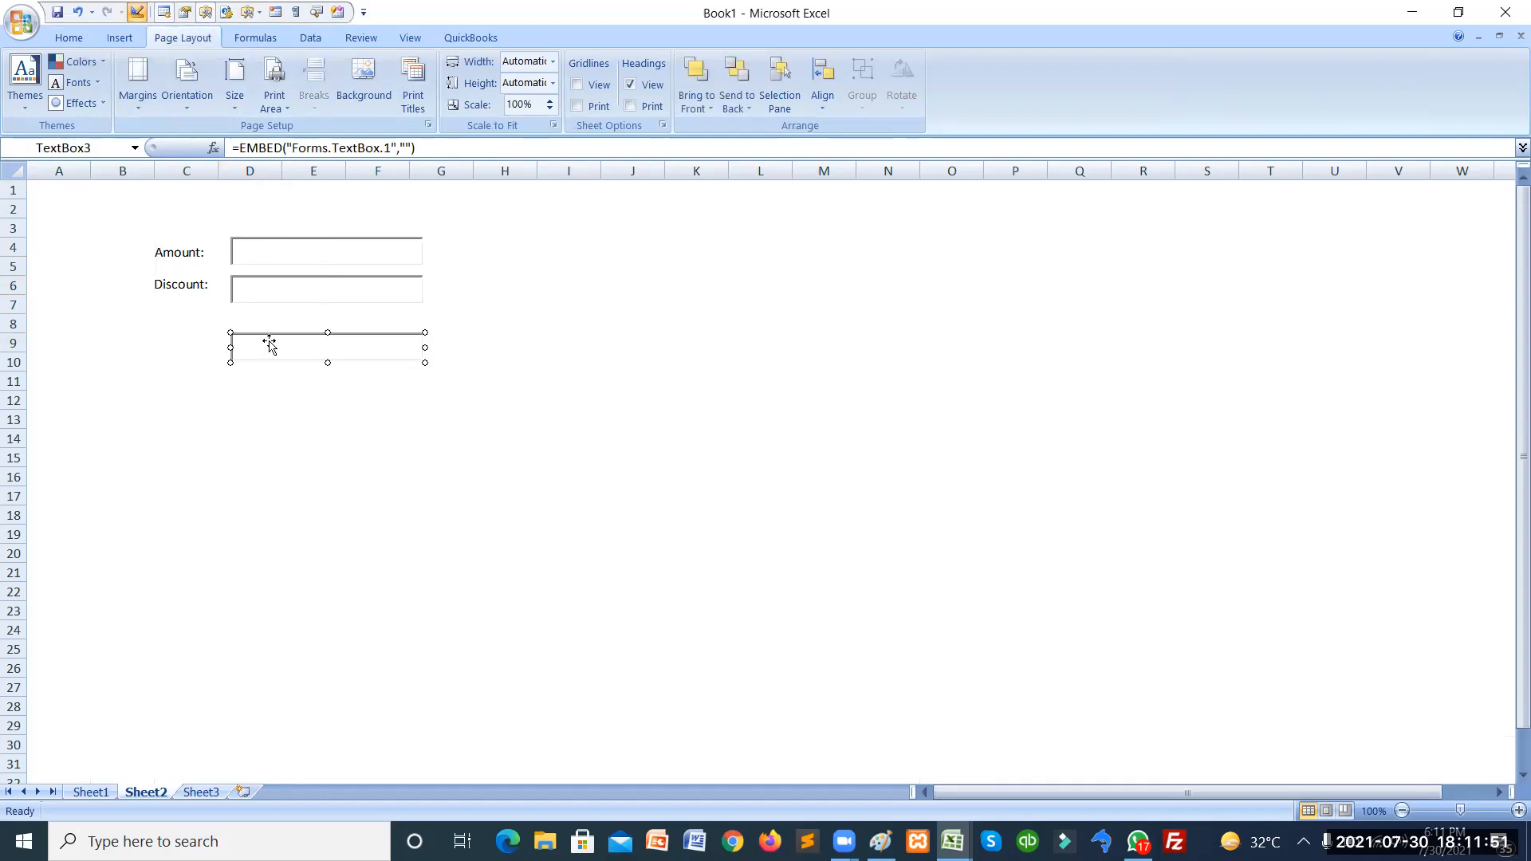
pyautogui.moveTo(270, 343); pyautogui.dragTo(268, 332)
# Copy the Discount: label and place the copy beside the third text box.
pyautogui.click(194, 287)
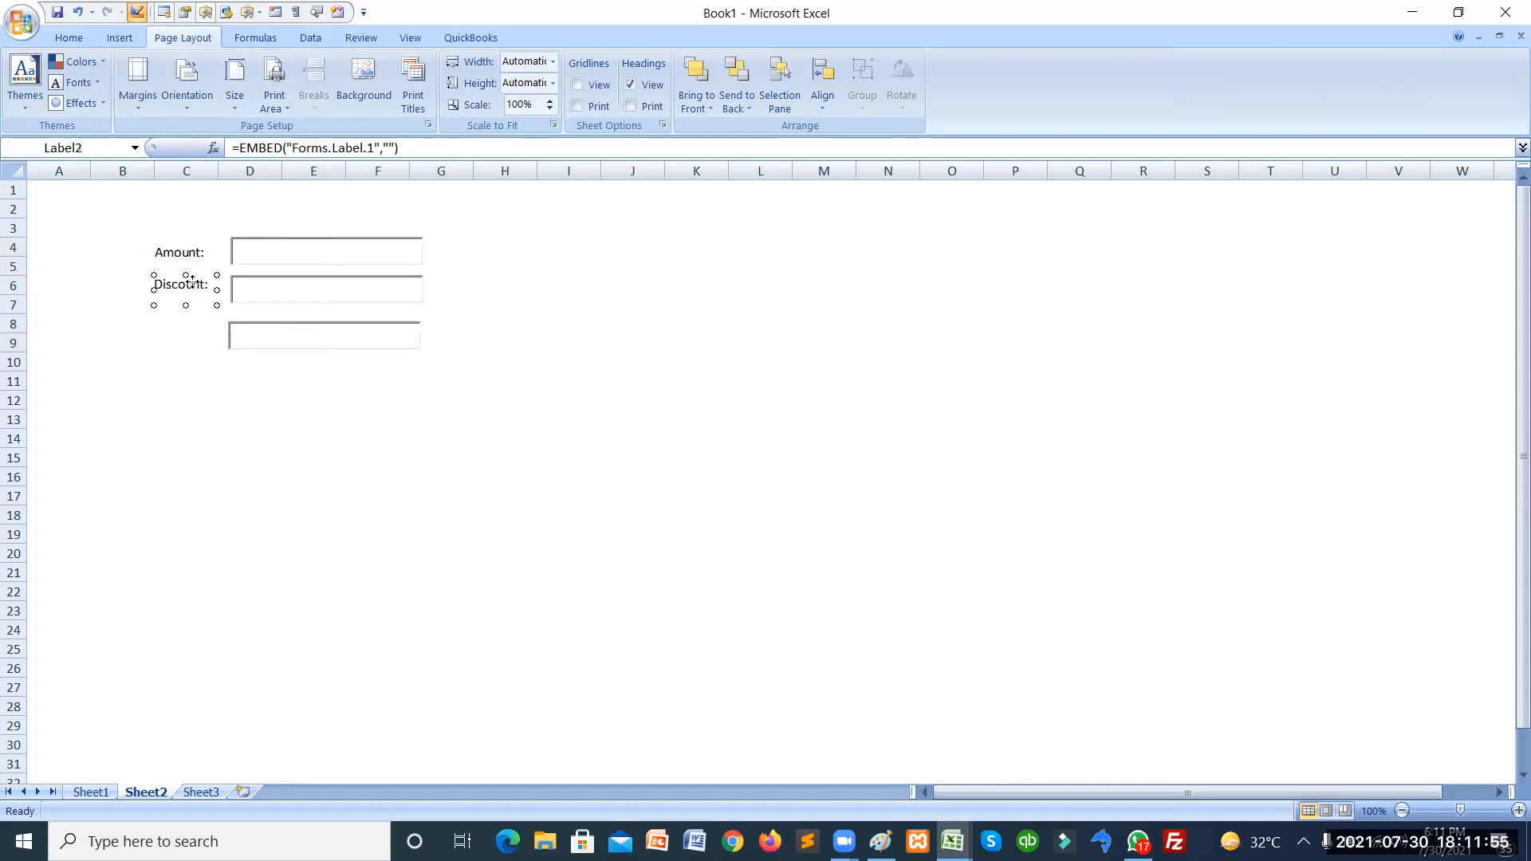
pyautogui.click(166, 358)
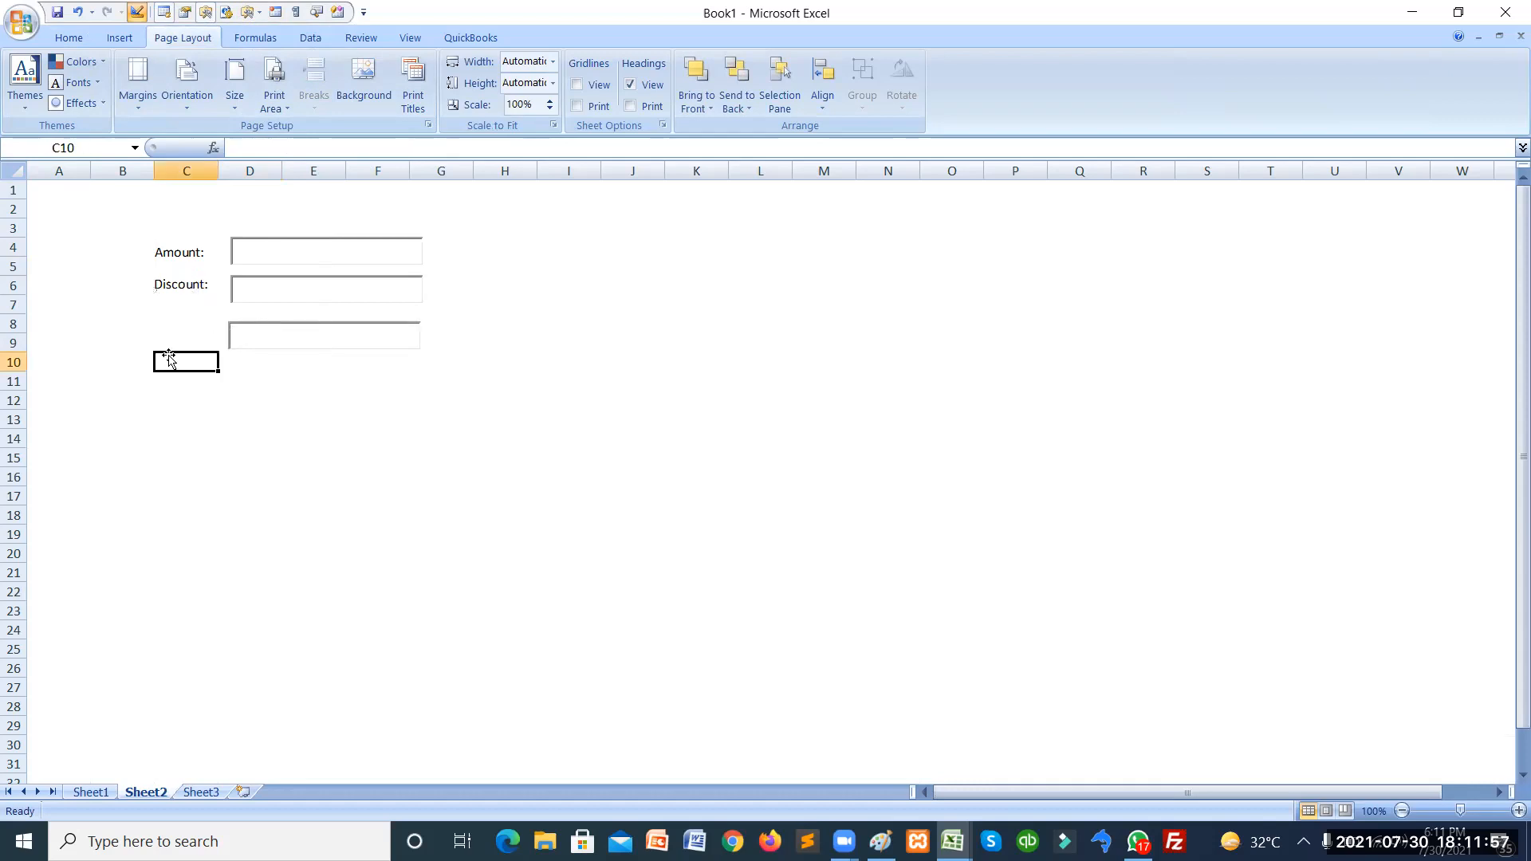
pyautogui.hotkey('ctrl', 'v')
pyautogui.moveTo(169, 356); pyautogui.dragTo(181, 335)
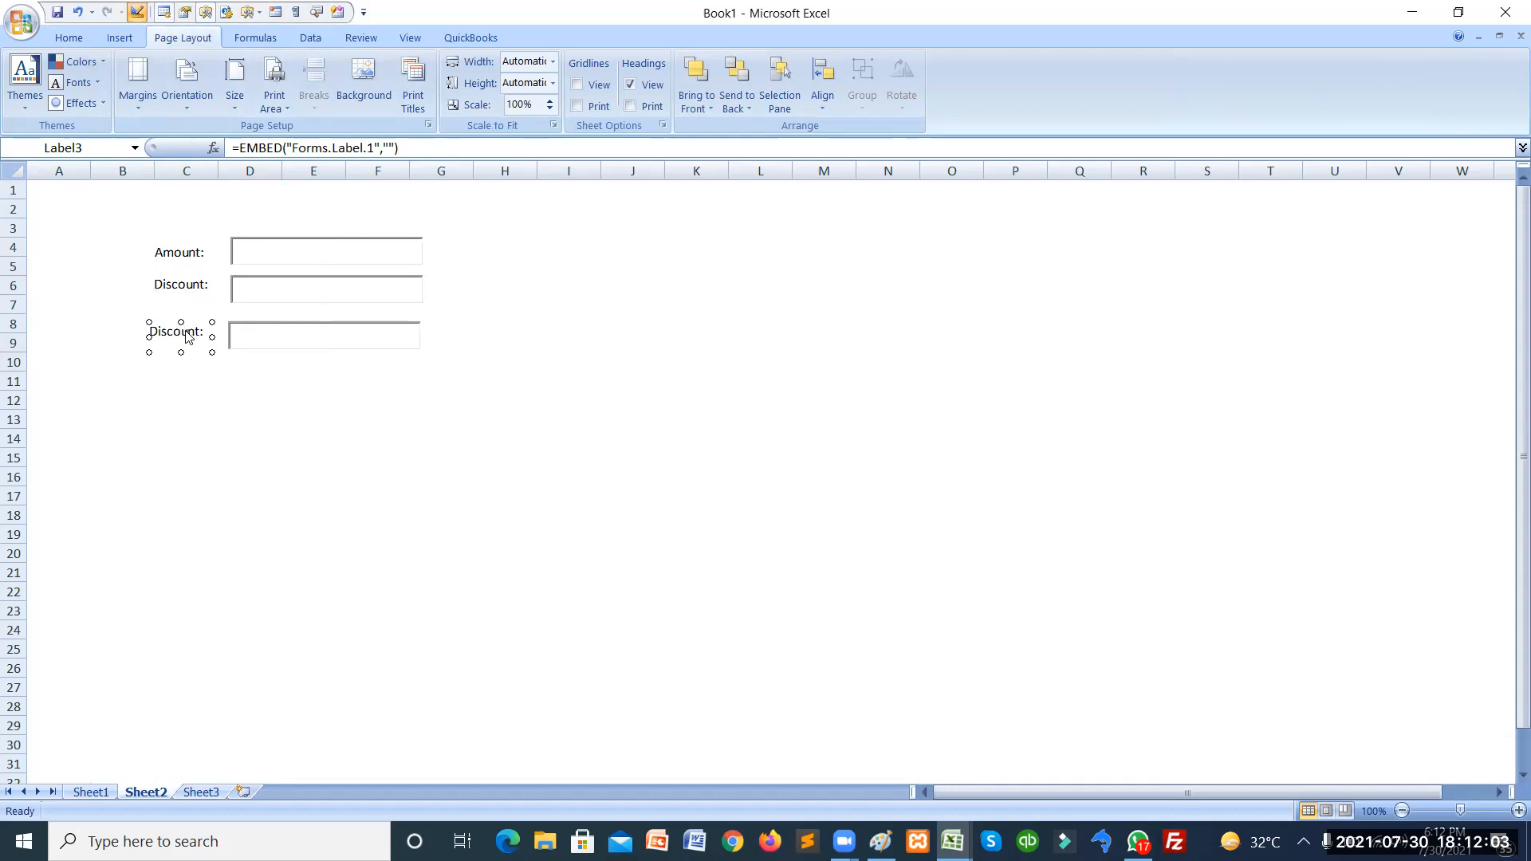
# Change the new label's caption to 'Total:' and close Properties.
pyautogui.rightClick(185, 336)
pyautogui.click(224, 408)
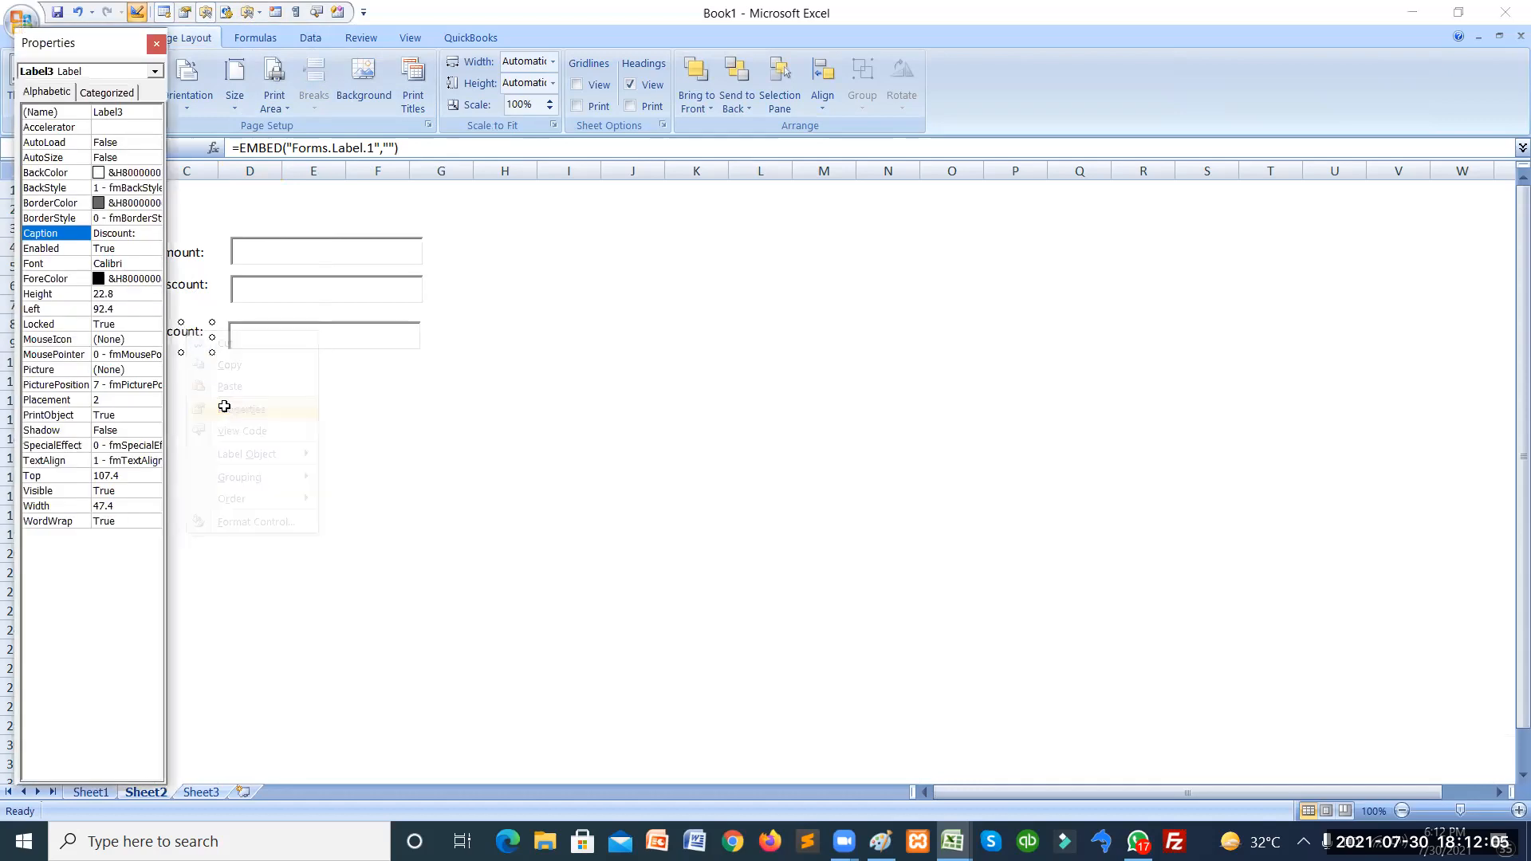
pyautogui.doubleClick(102, 232)
pyautogui.write('Total:')
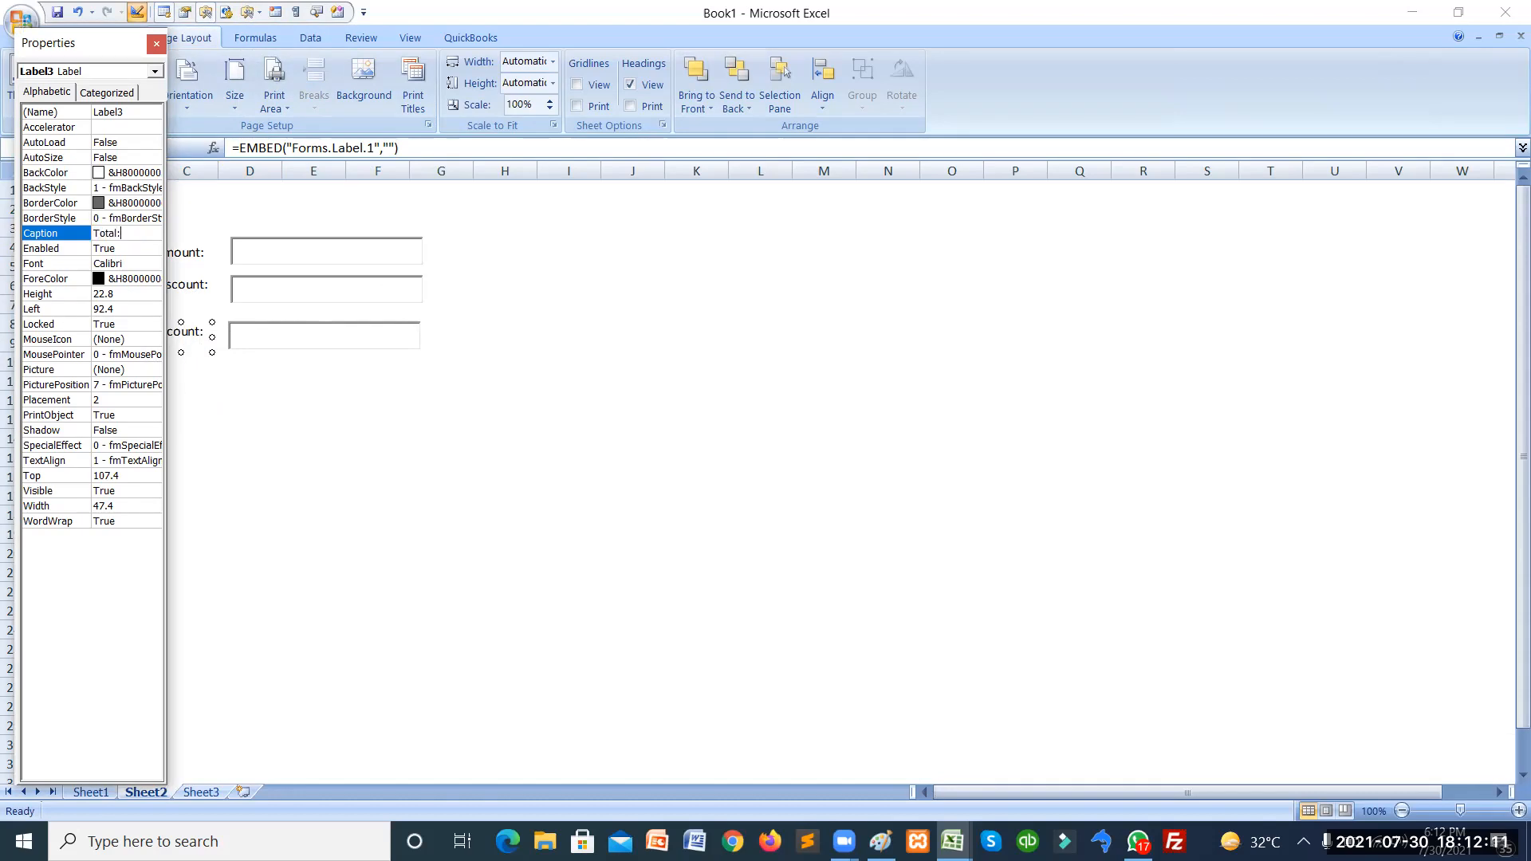
pyautogui.press('Return')
pyautogui.click(266, 347)
pyautogui.click(274, 403)
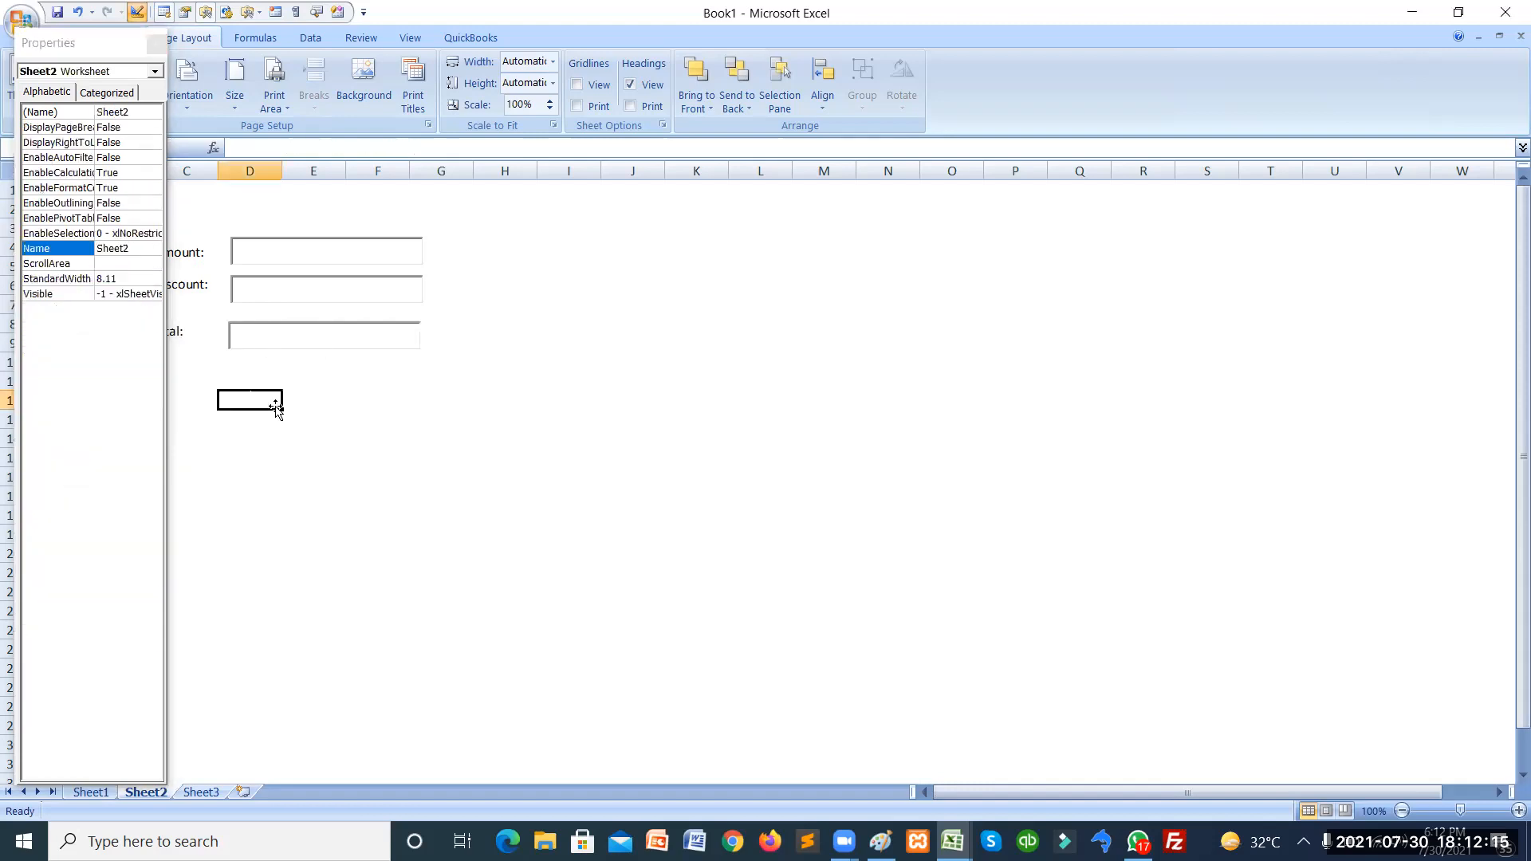
pyautogui.click(156, 46)
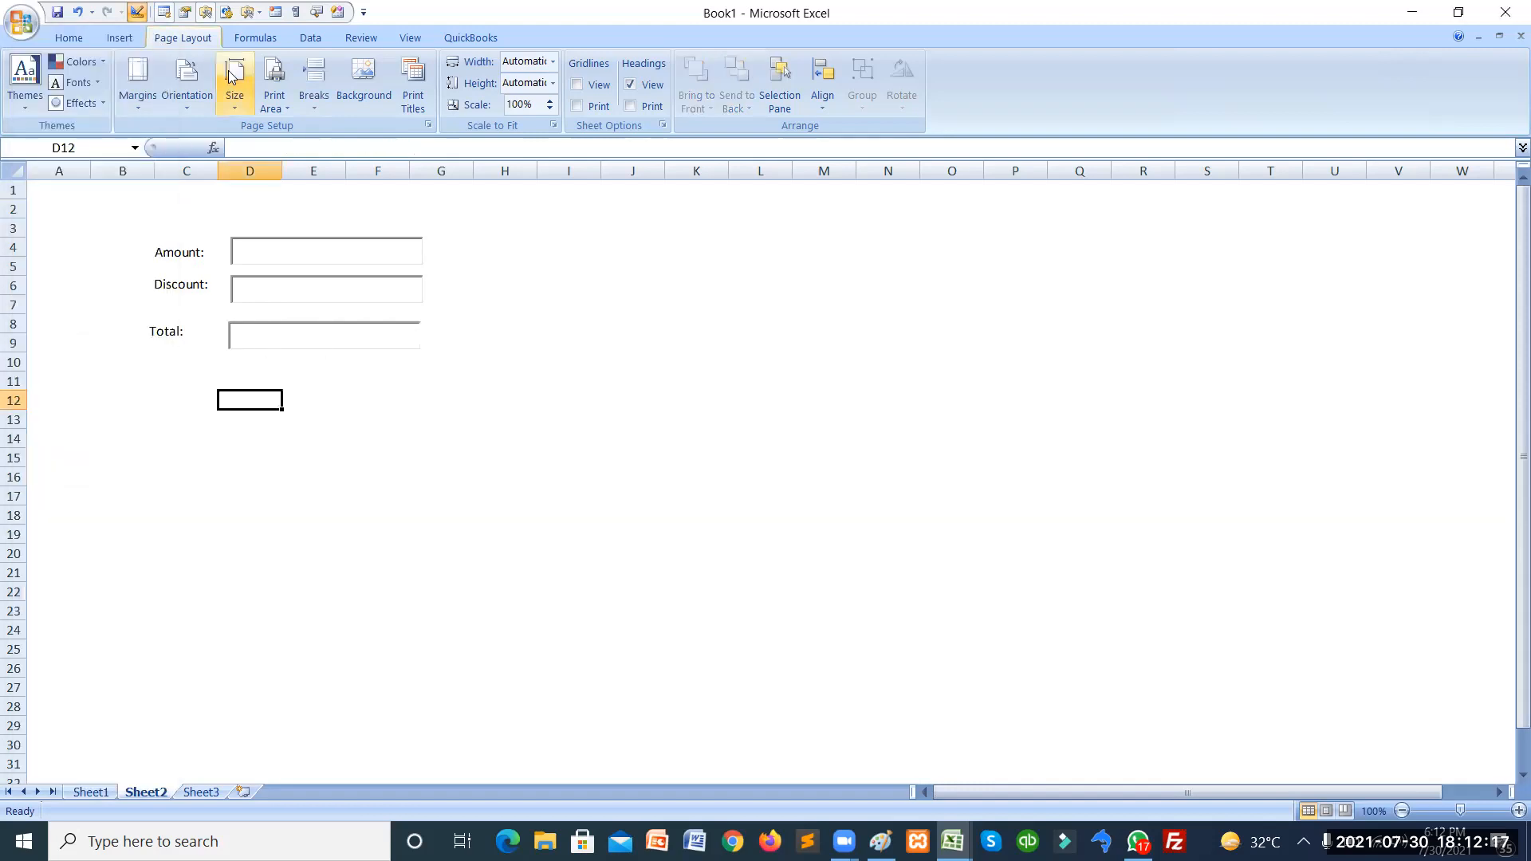
# Draw an ActiveX command button spanning about D11:F12 below the Total box.
pyautogui.click(260, 15)
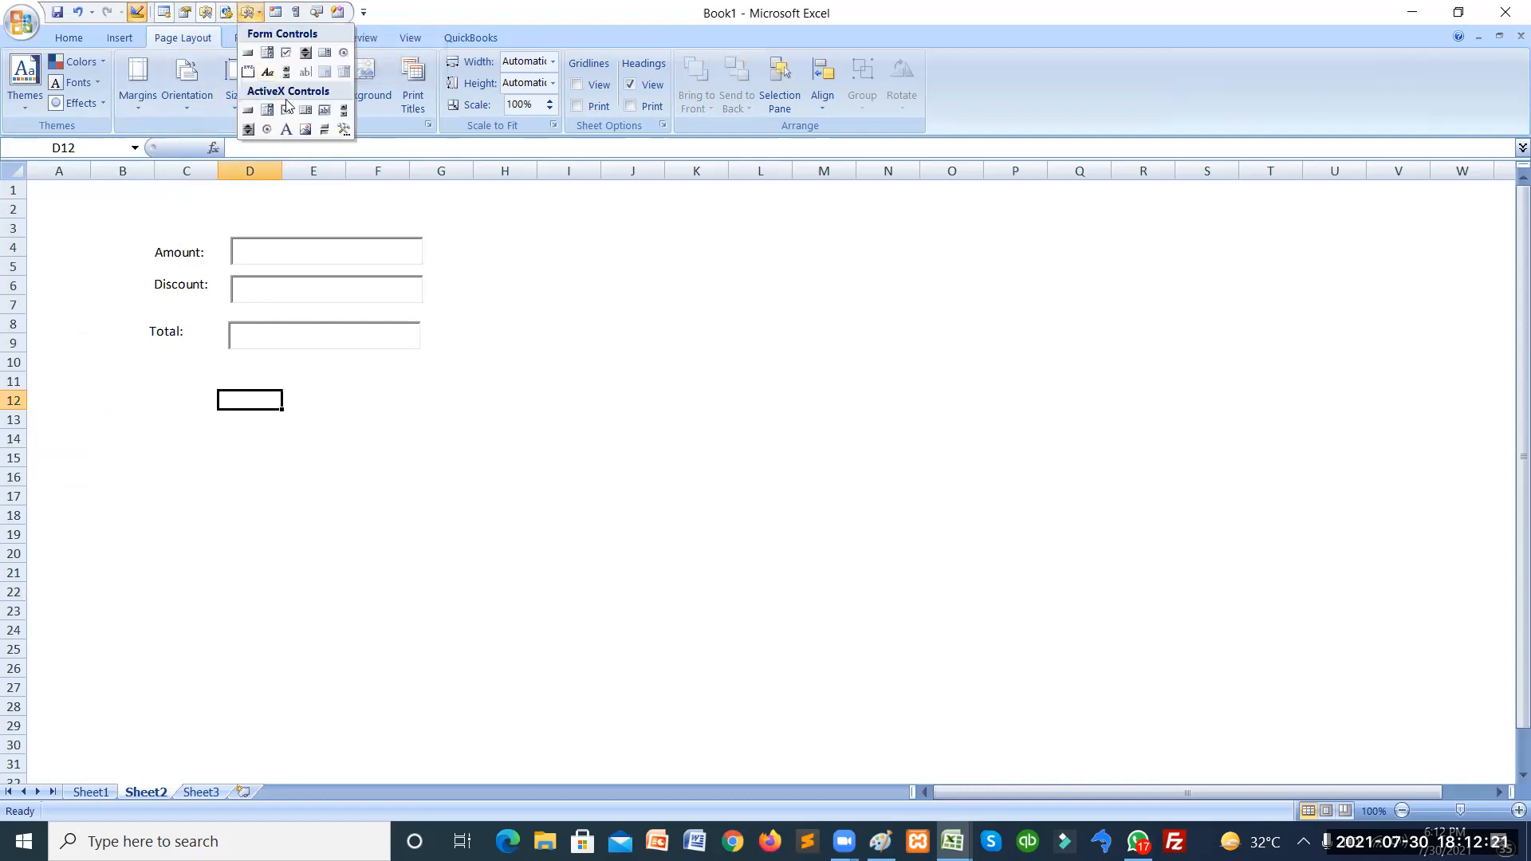
pyautogui.click(248, 112)
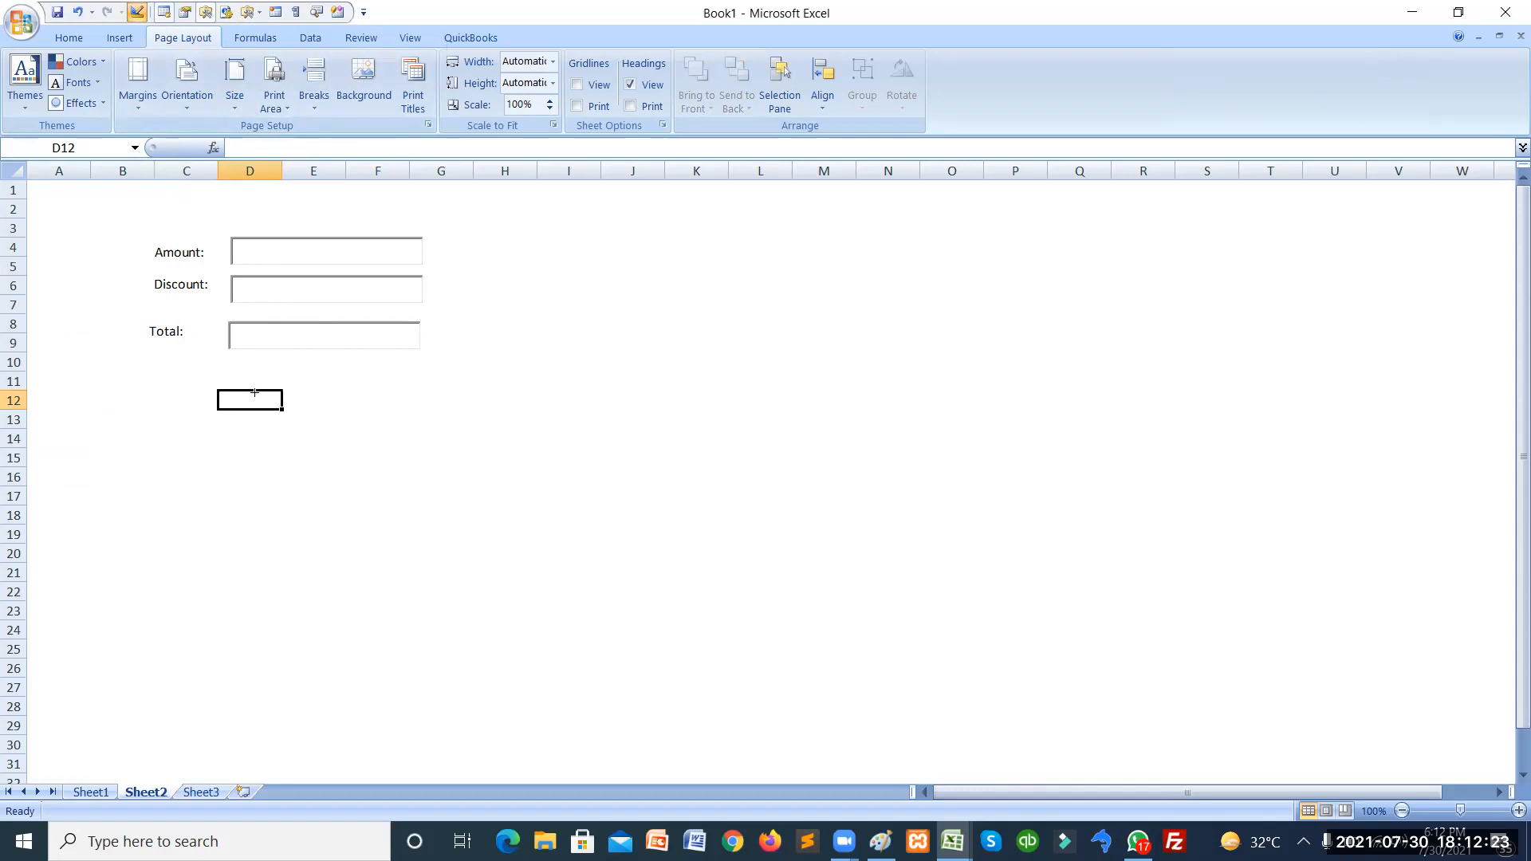
pyautogui.moveTo(234, 371); pyautogui.dragTo(411, 410)
# Set the button's caption to 'Calculate' and close Properties.
pyautogui.rightClick(352, 401)
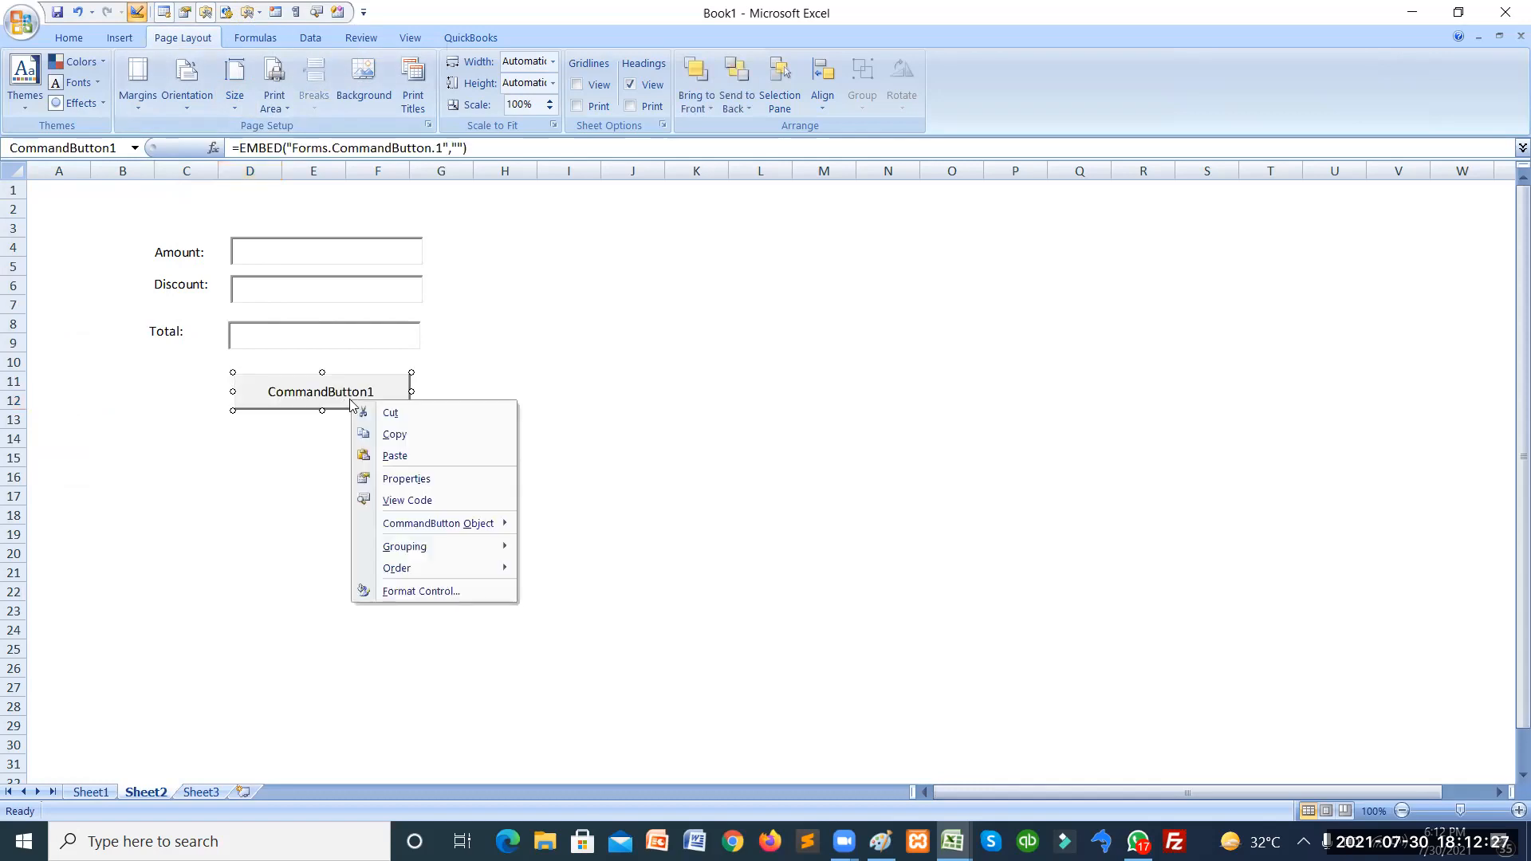
pyautogui.click(407, 478)
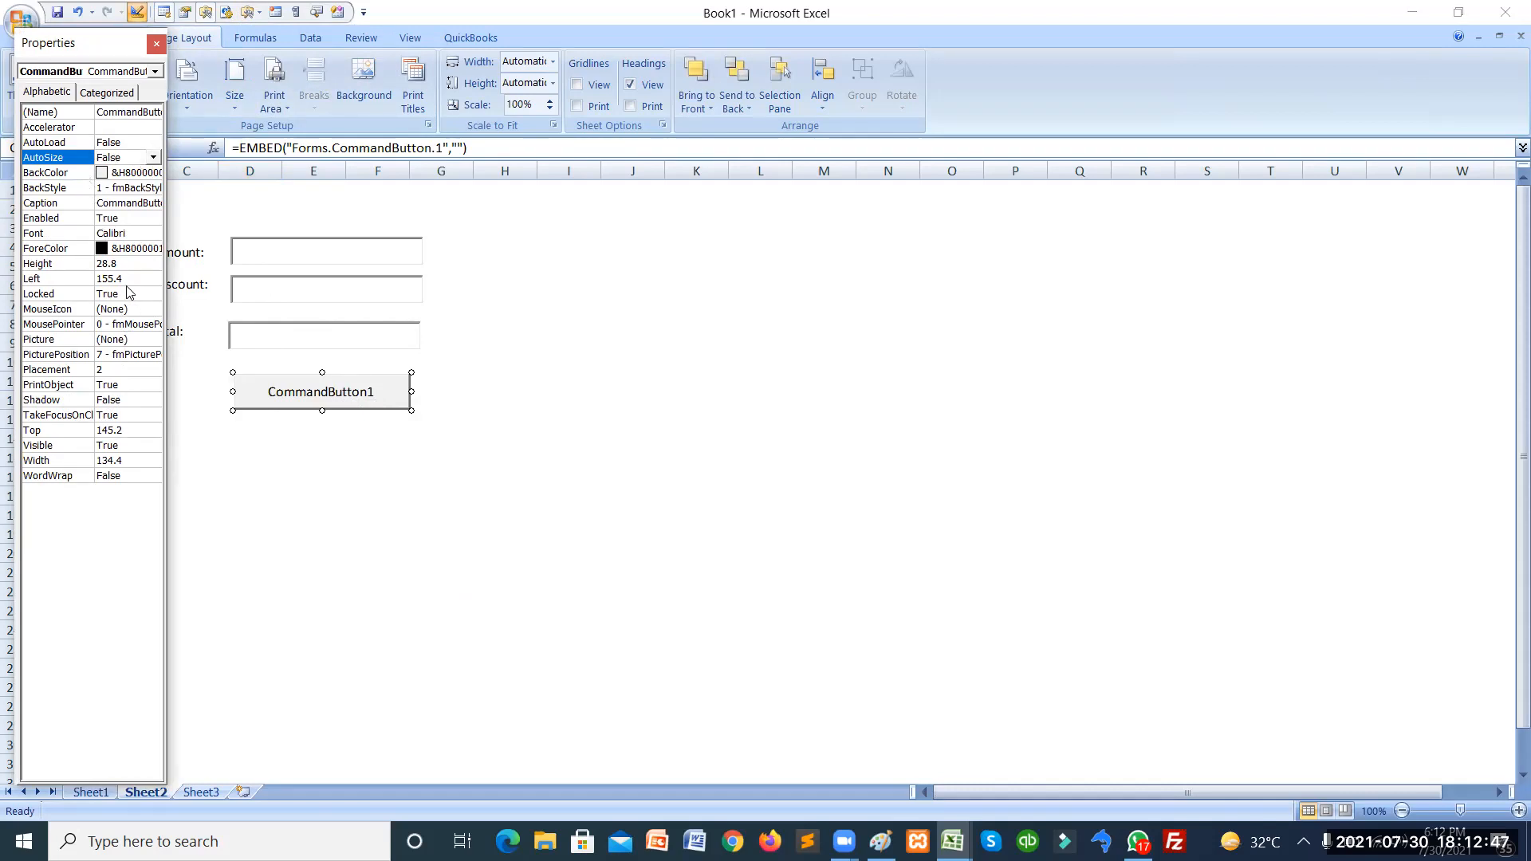
pyautogui.click(129, 204)
pyautogui.doubleClick(128, 203)
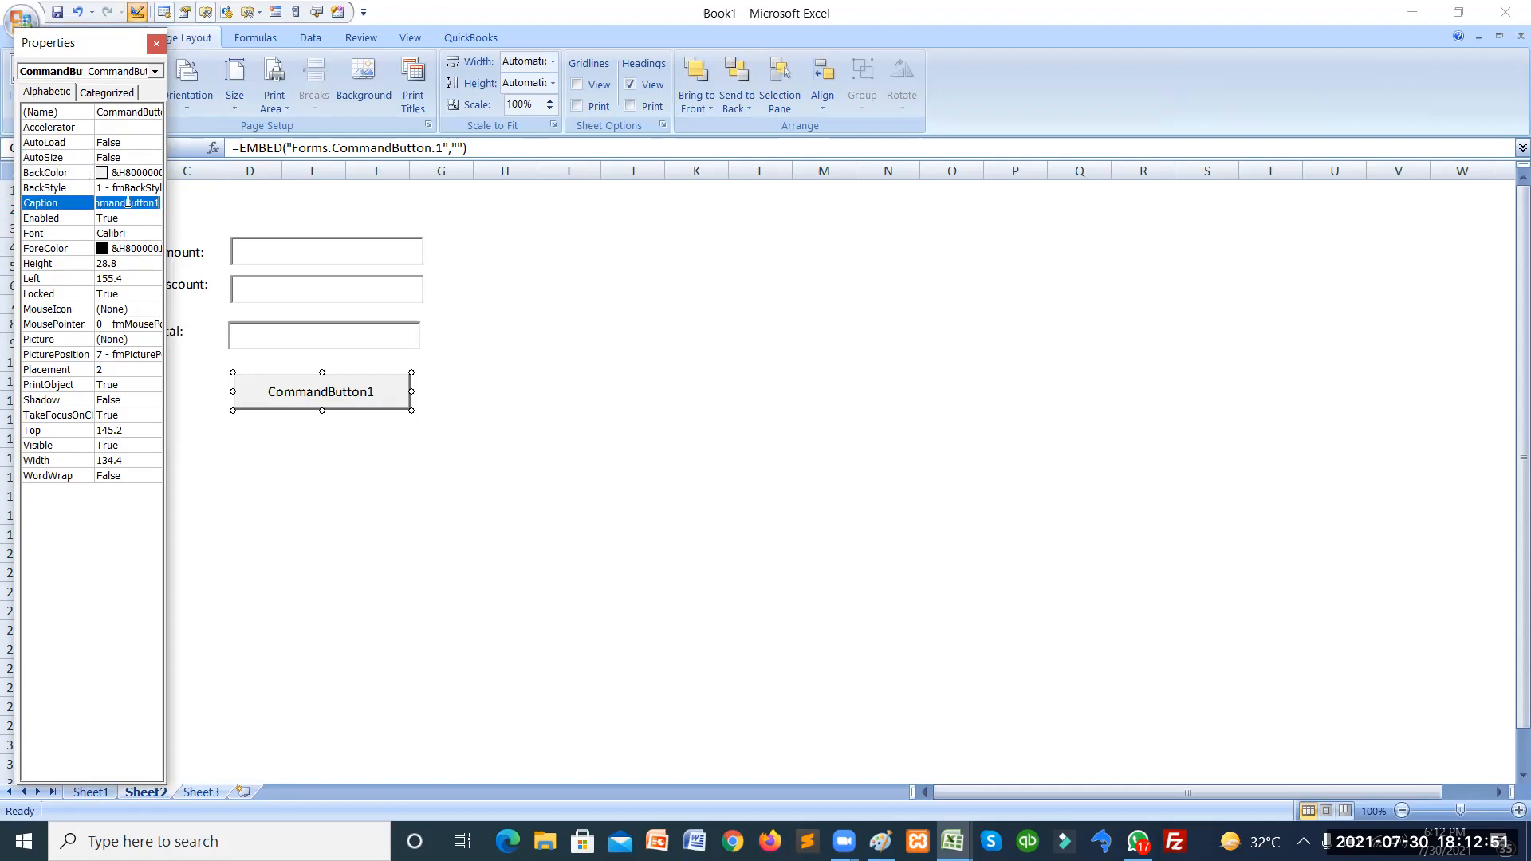
pyautogui.write('Calculate')
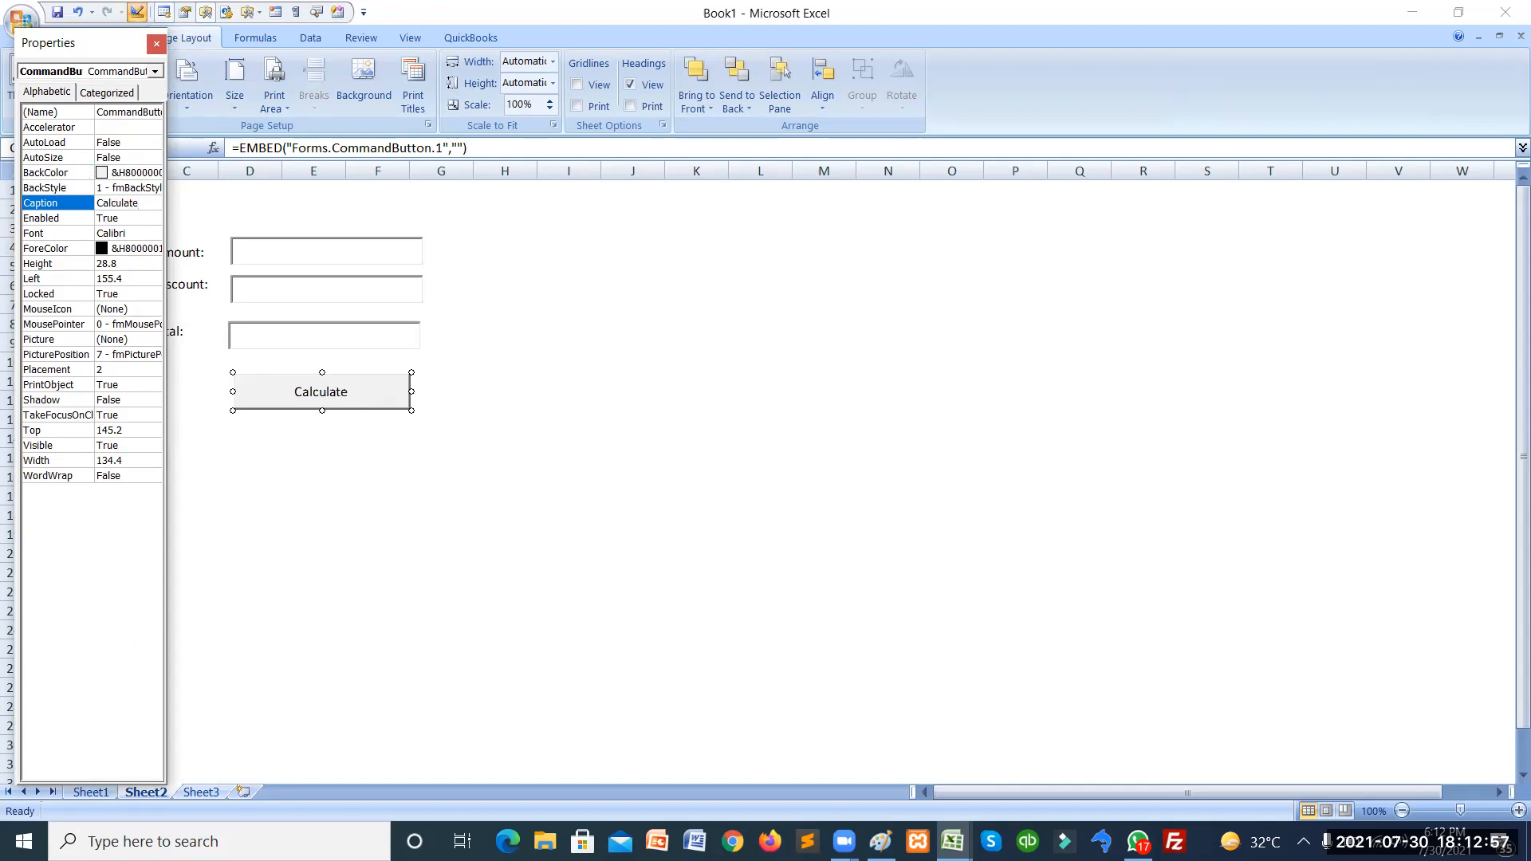
pyautogui.click(156, 44)
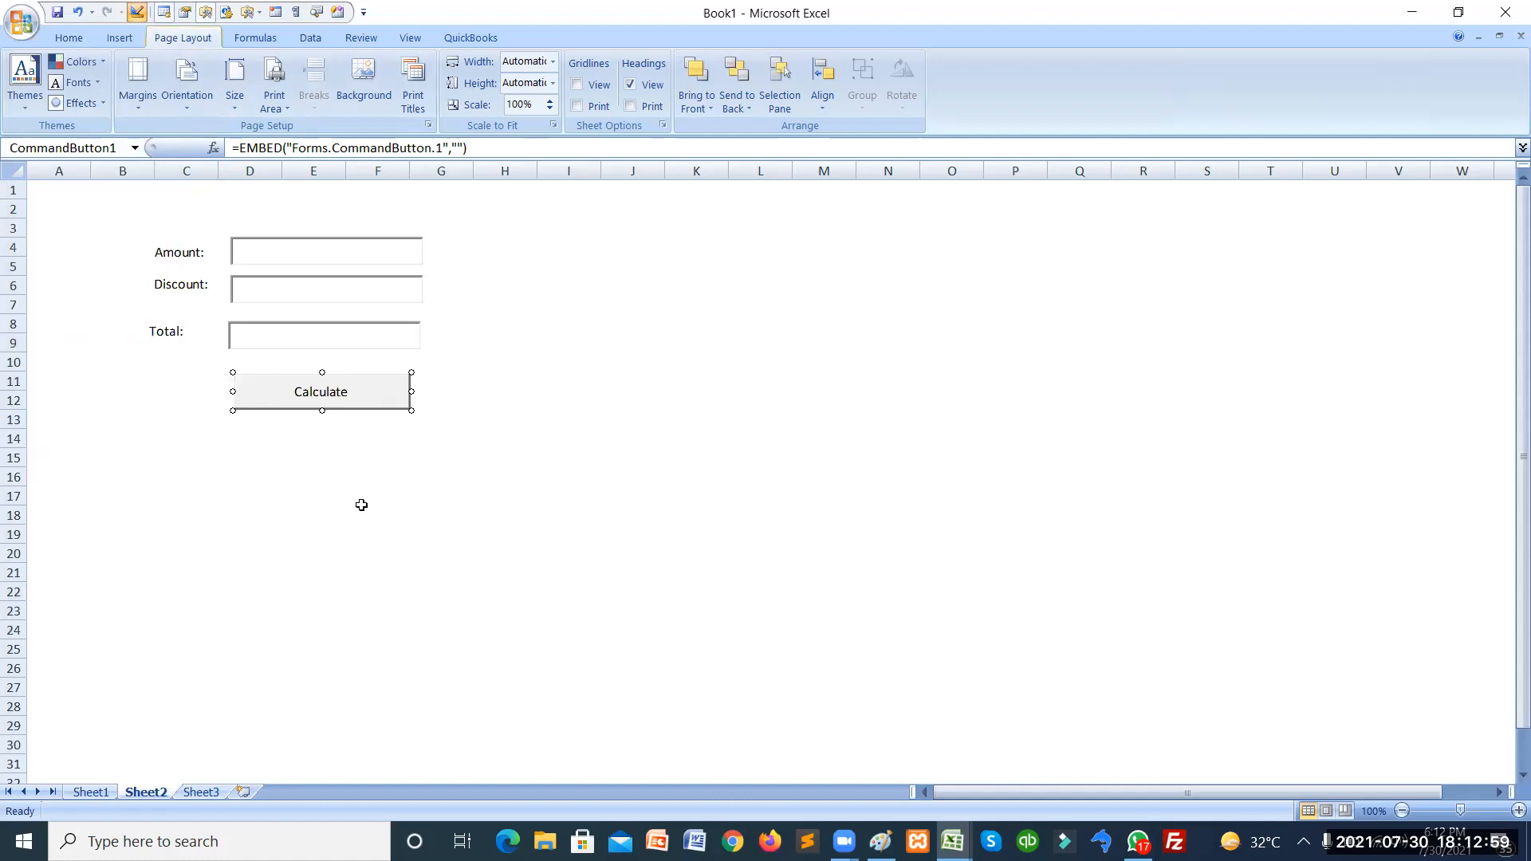
# Open CommandButton1_Click and declare Dim amount and Dim discount.
pyautogui.rightClick(331, 400)
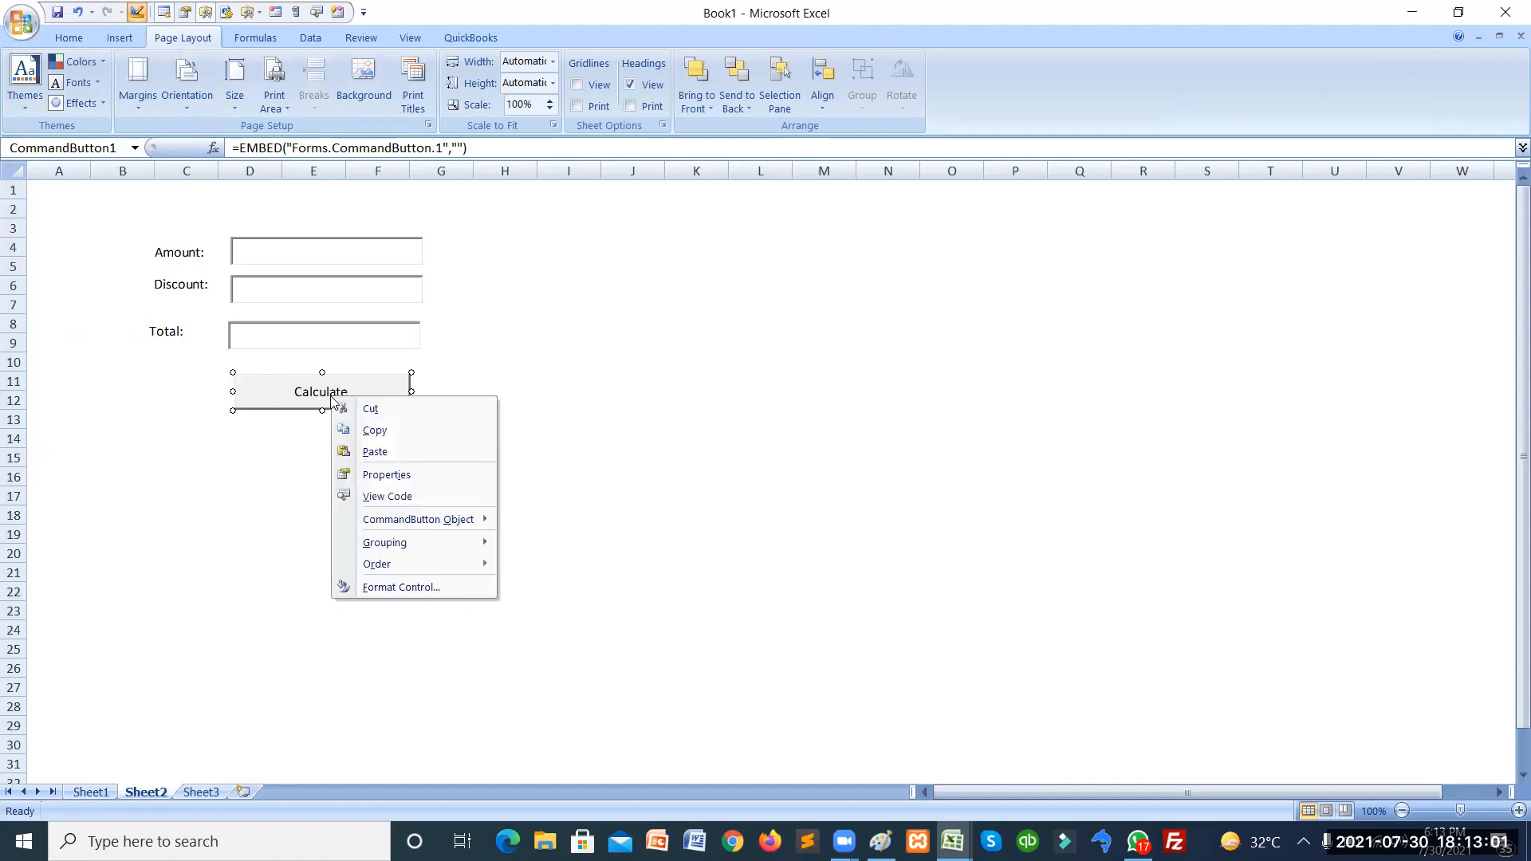
pyautogui.click(377, 496)
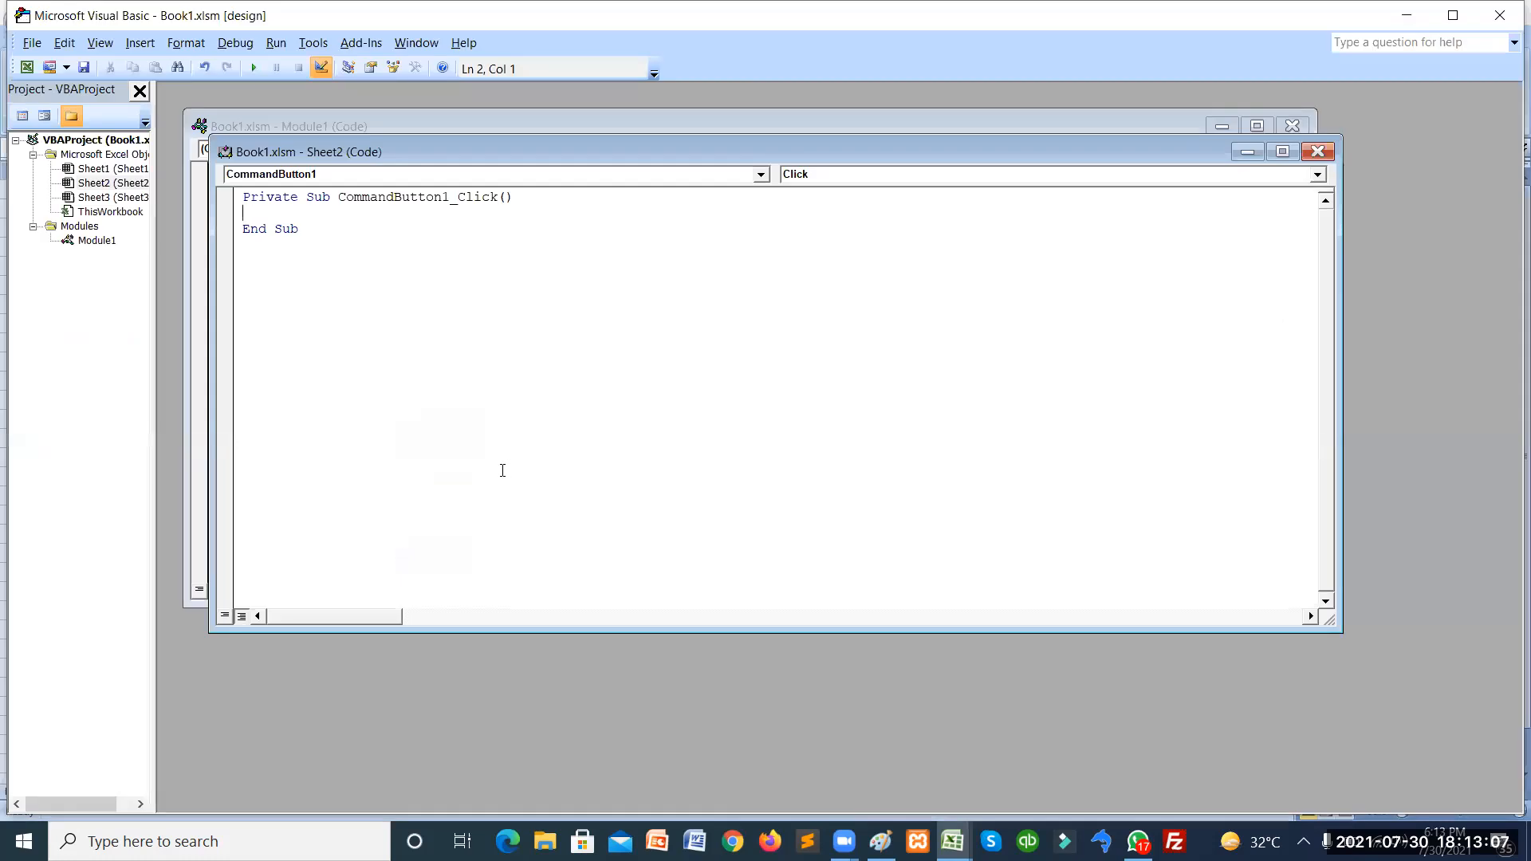
pyautogui.write('dim amount')
pyautogui.press('Return')
pyautogui.press('Up')
pyautogui.press('Right')
pyautogui.press('Right')
pyautogui.press('Right')
pyautogui.press('Right')
pyautogui.press('Right')
pyautogui.write('dim ')
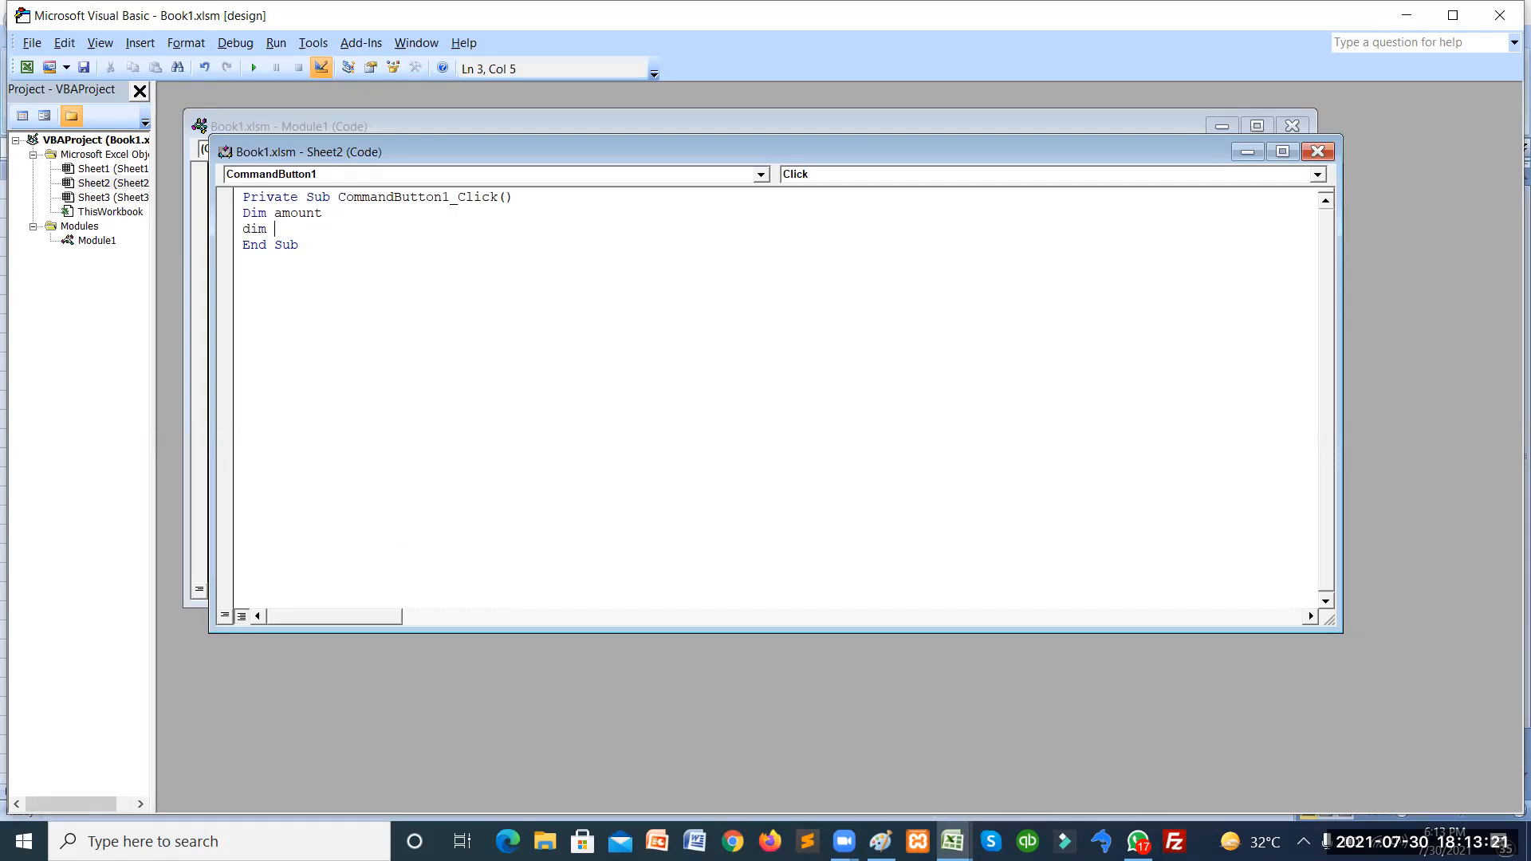
pyautogui.write('discount')
pyautogui.press('Return')
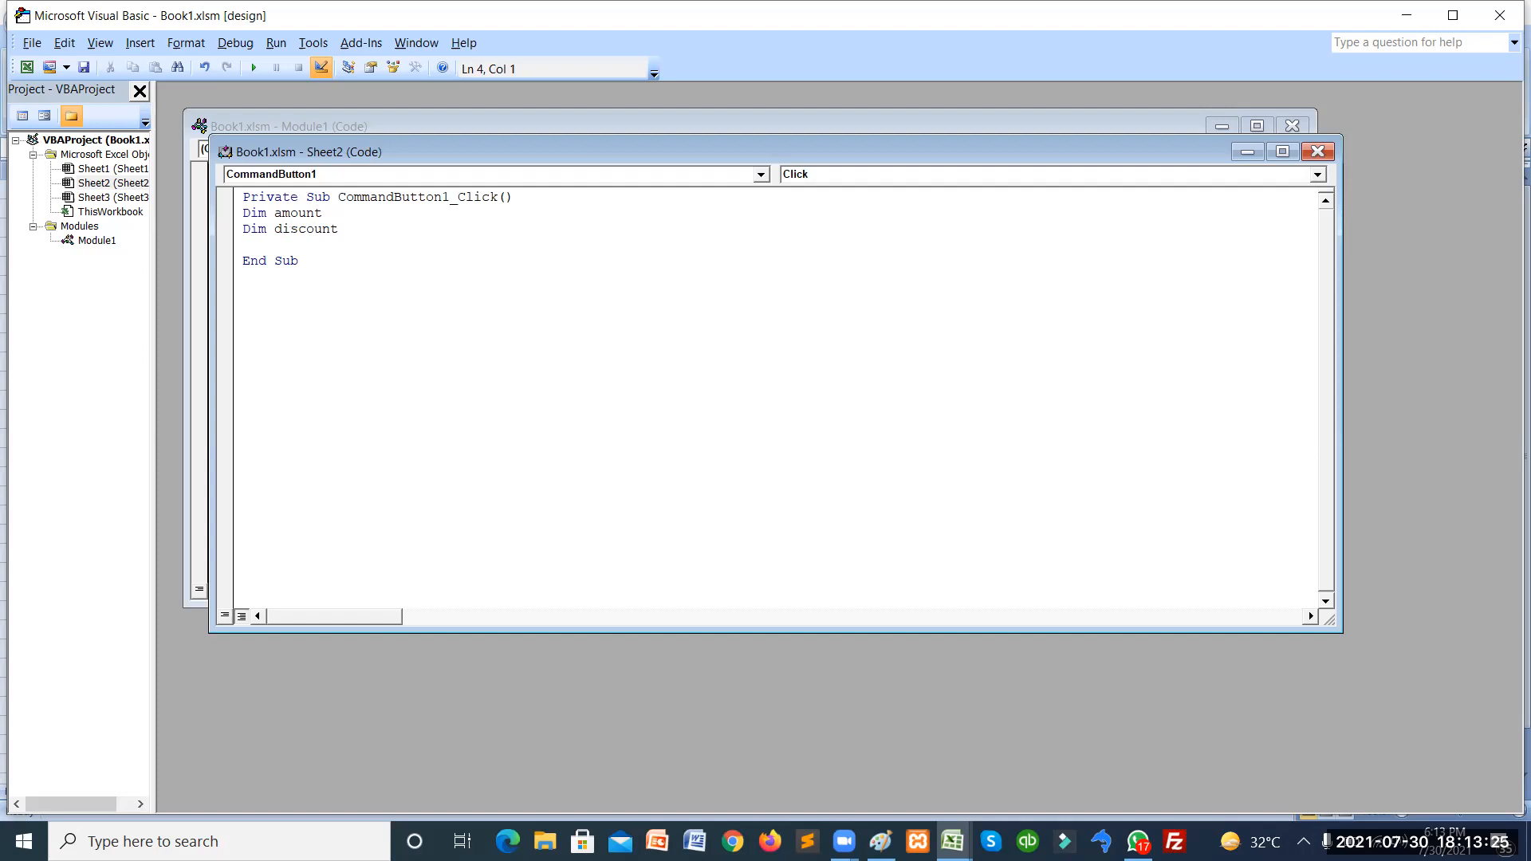
# Start a total=(textbox1.text line, leaving it unfinished.
pyautogui.write('total=(textbox1.text')
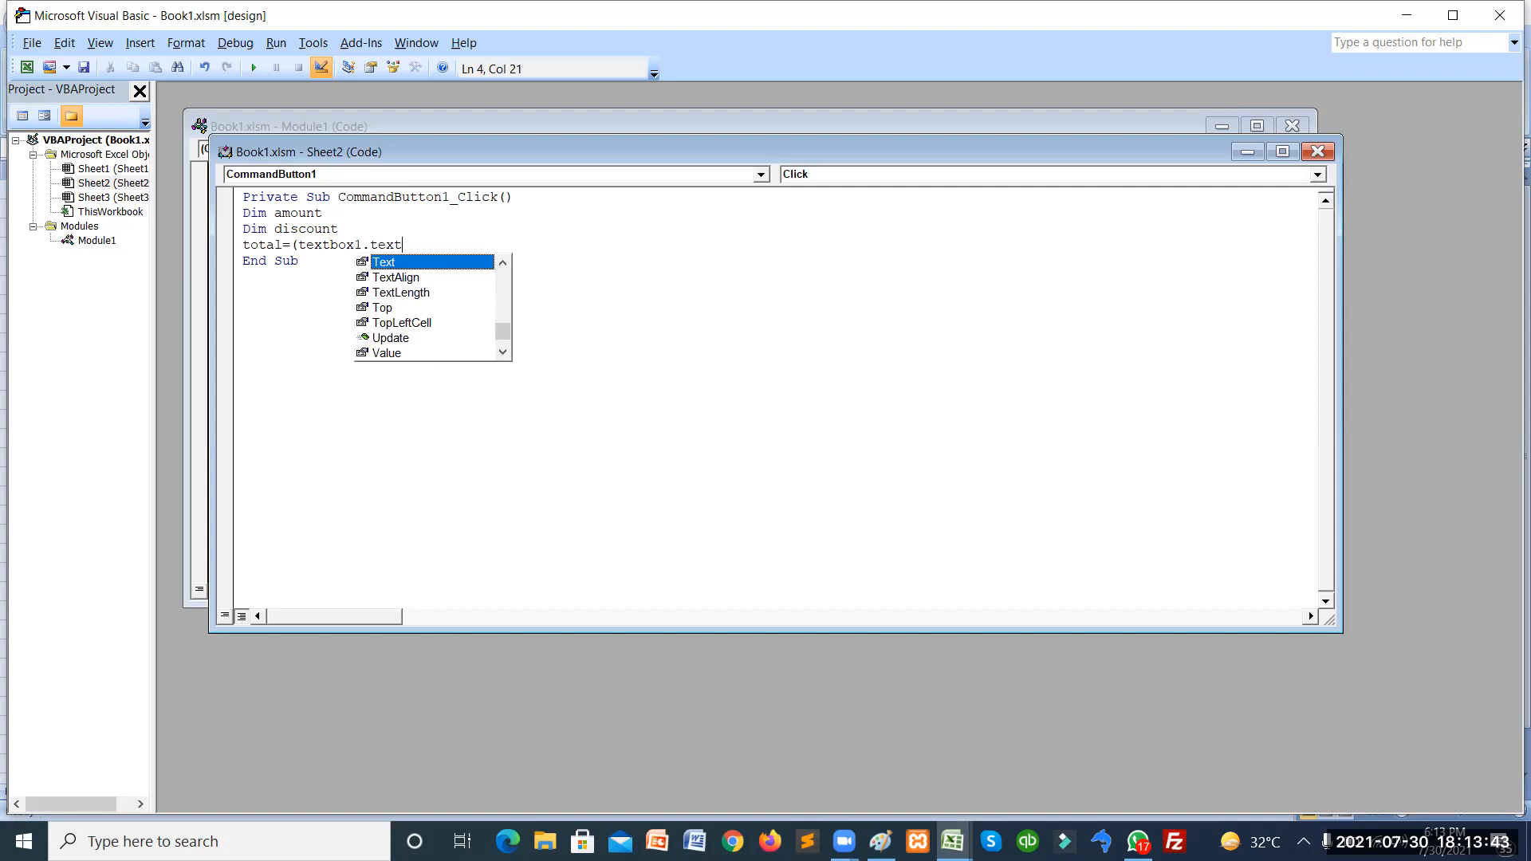
pyautogui.press('Escape')
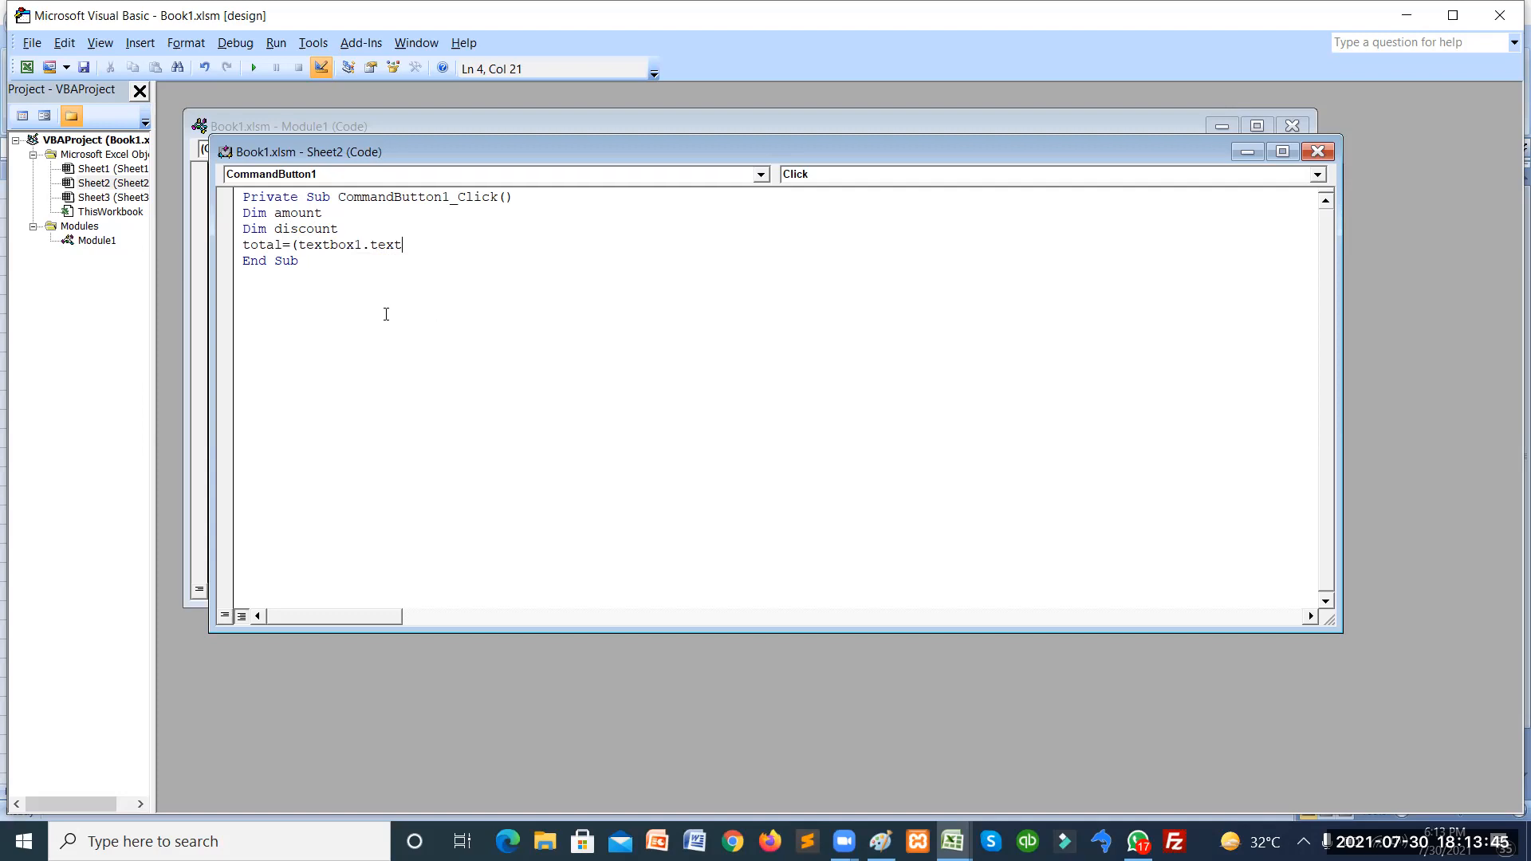
pyautogui.click(349, 230)
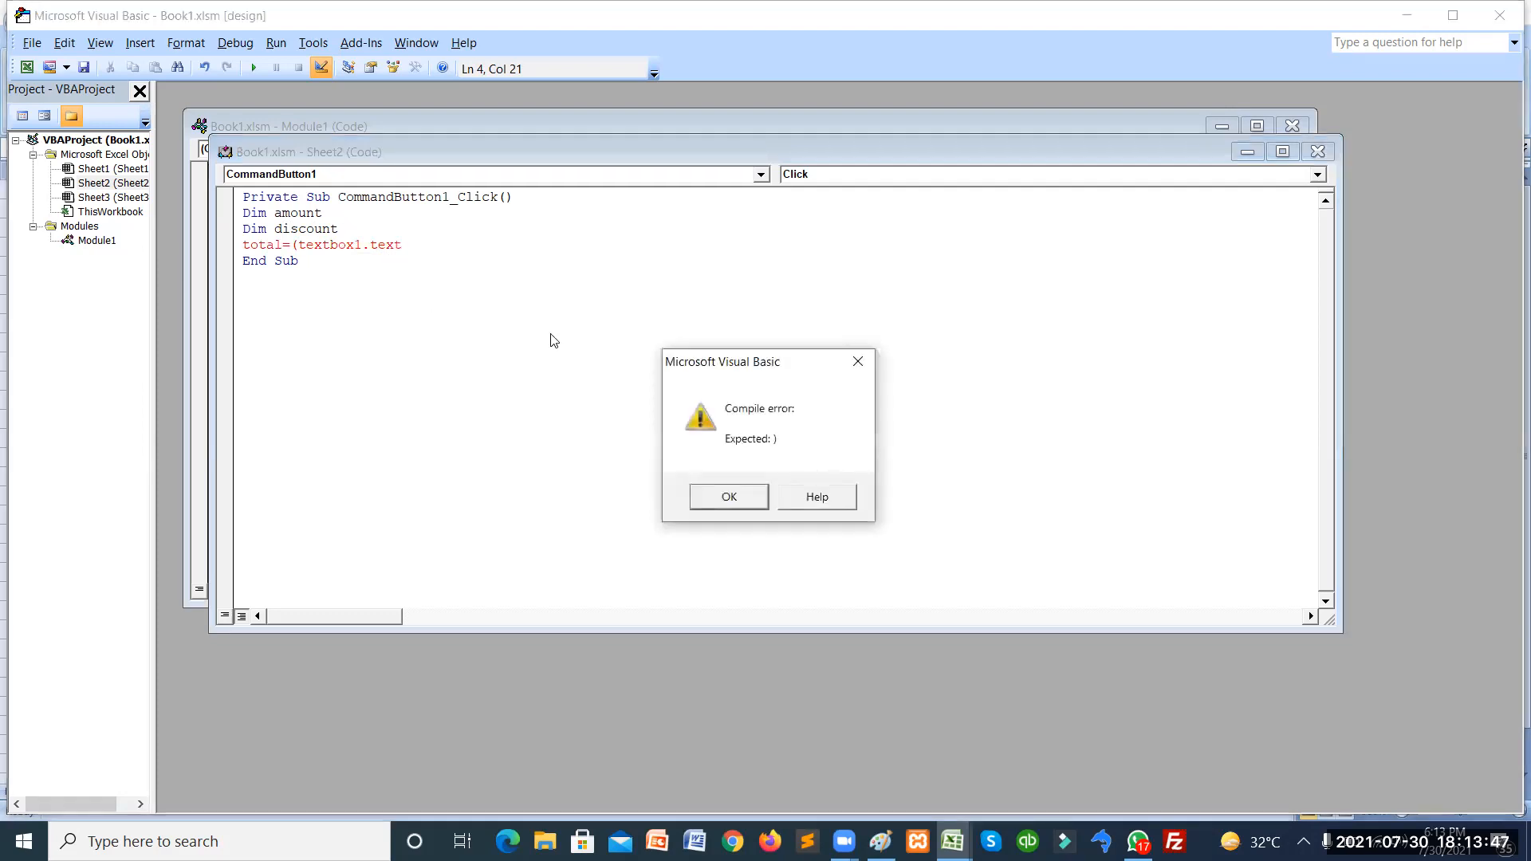
# Dismiss the compile error and turn line 4 into amount = TextBox1.Text.
pyautogui.click(729, 497)
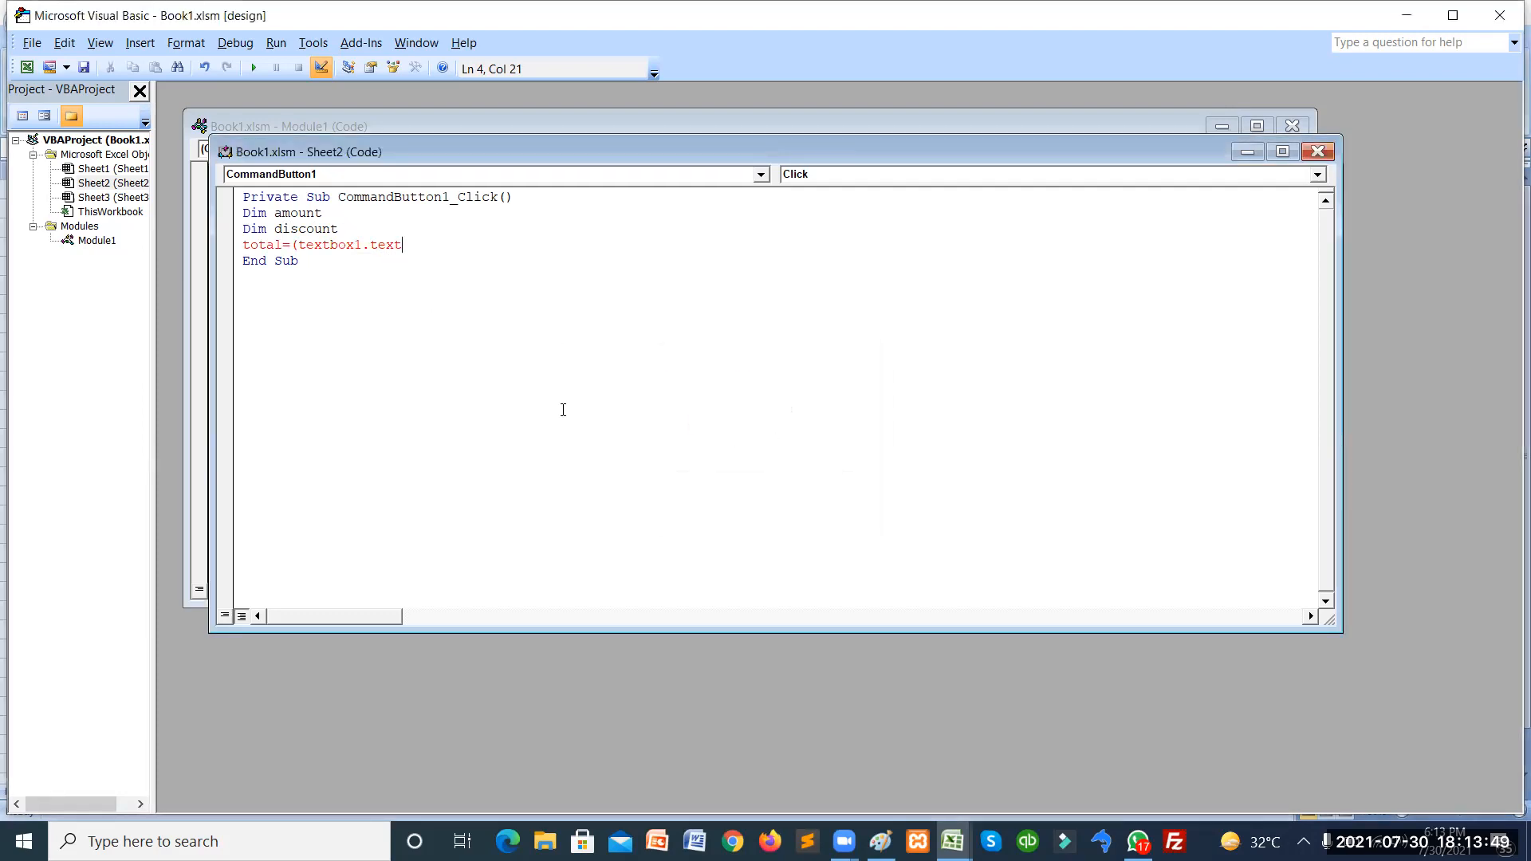
pyautogui.click(296, 246)
pyautogui.press('BackSpace')
pyautogui.press('BackSpace')
pyautogui.press('BackSpace')
pyautogui.press('BackSpace')
pyautogui.press('BackSpace')
pyautogui.press('BackSpace')
pyautogui.press('BackSpace')
pyautogui.press('BackSpace')
pyautogui.press('Return')
pyautogui.write('amount')
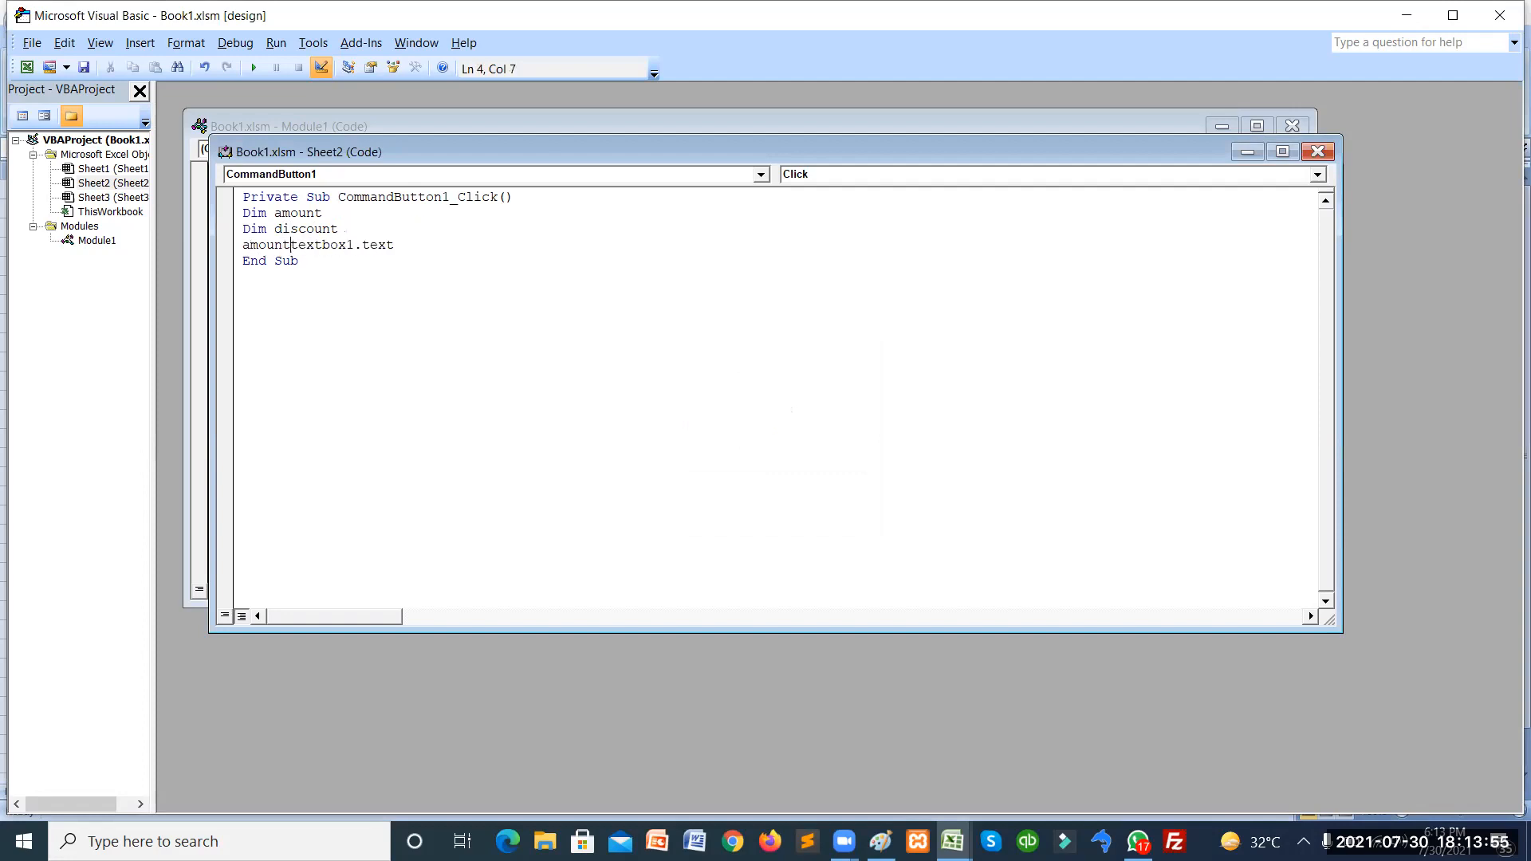
pyautogui.write('=')
pyautogui.press('Down')
pyautogui.press('Up')
pyautogui.press('Right')
pyautogui.press('Right')
pyautogui.press('Right')
pyautogui.press('Right')
pyautogui.press('Right')
pyautogui.press('Right')
pyautogui.press('Right')
pyautogui.press('Right')
# Add a discount = TextBox2.Text assignment on the line below.
pyautogui.press('Return')
pyautogui.write('discount=')
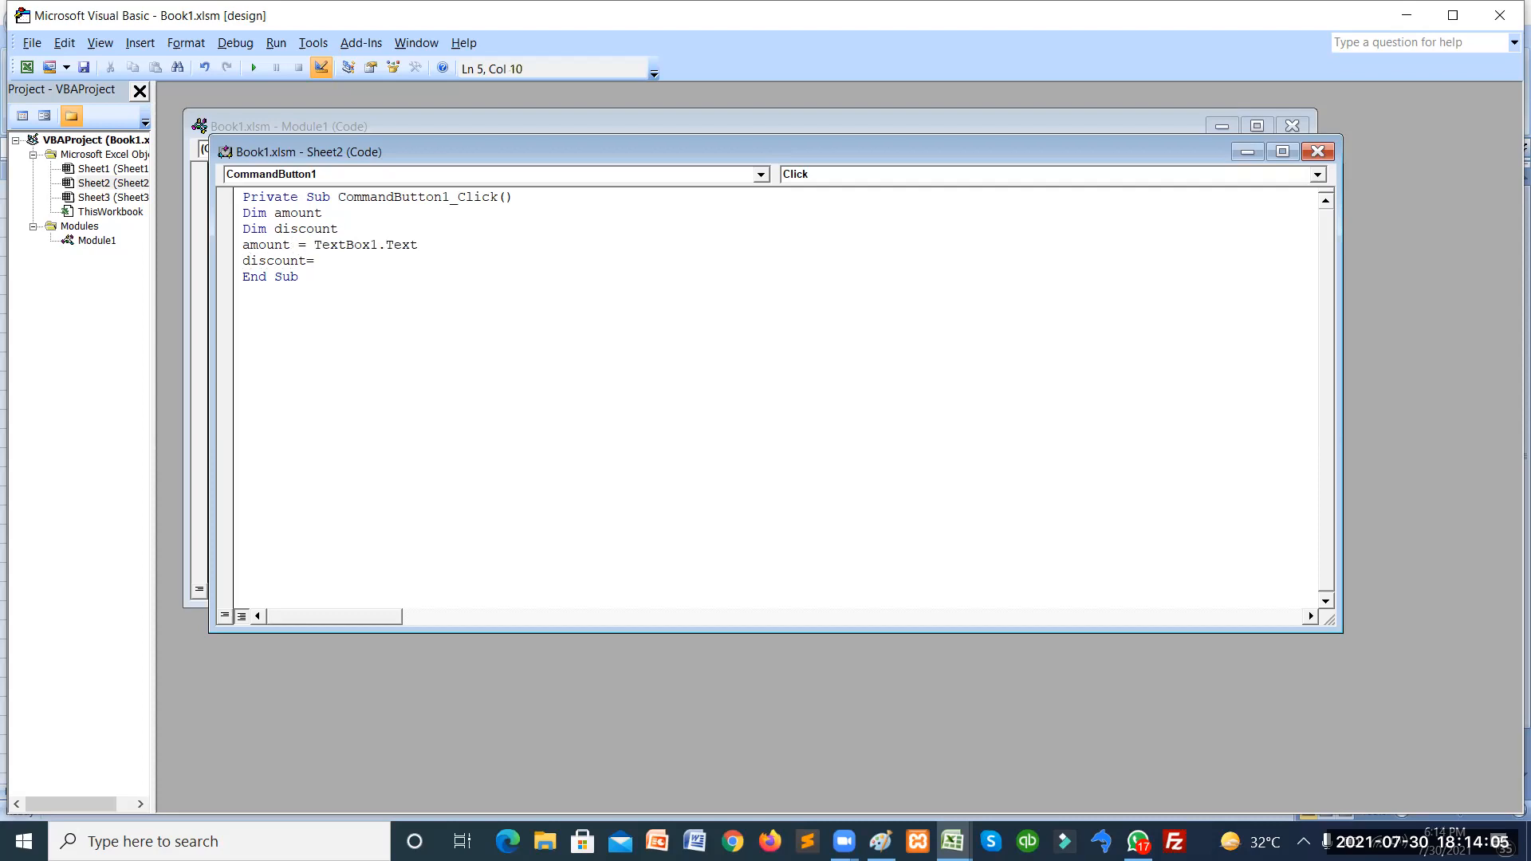
pyautogui.click(298, 244)
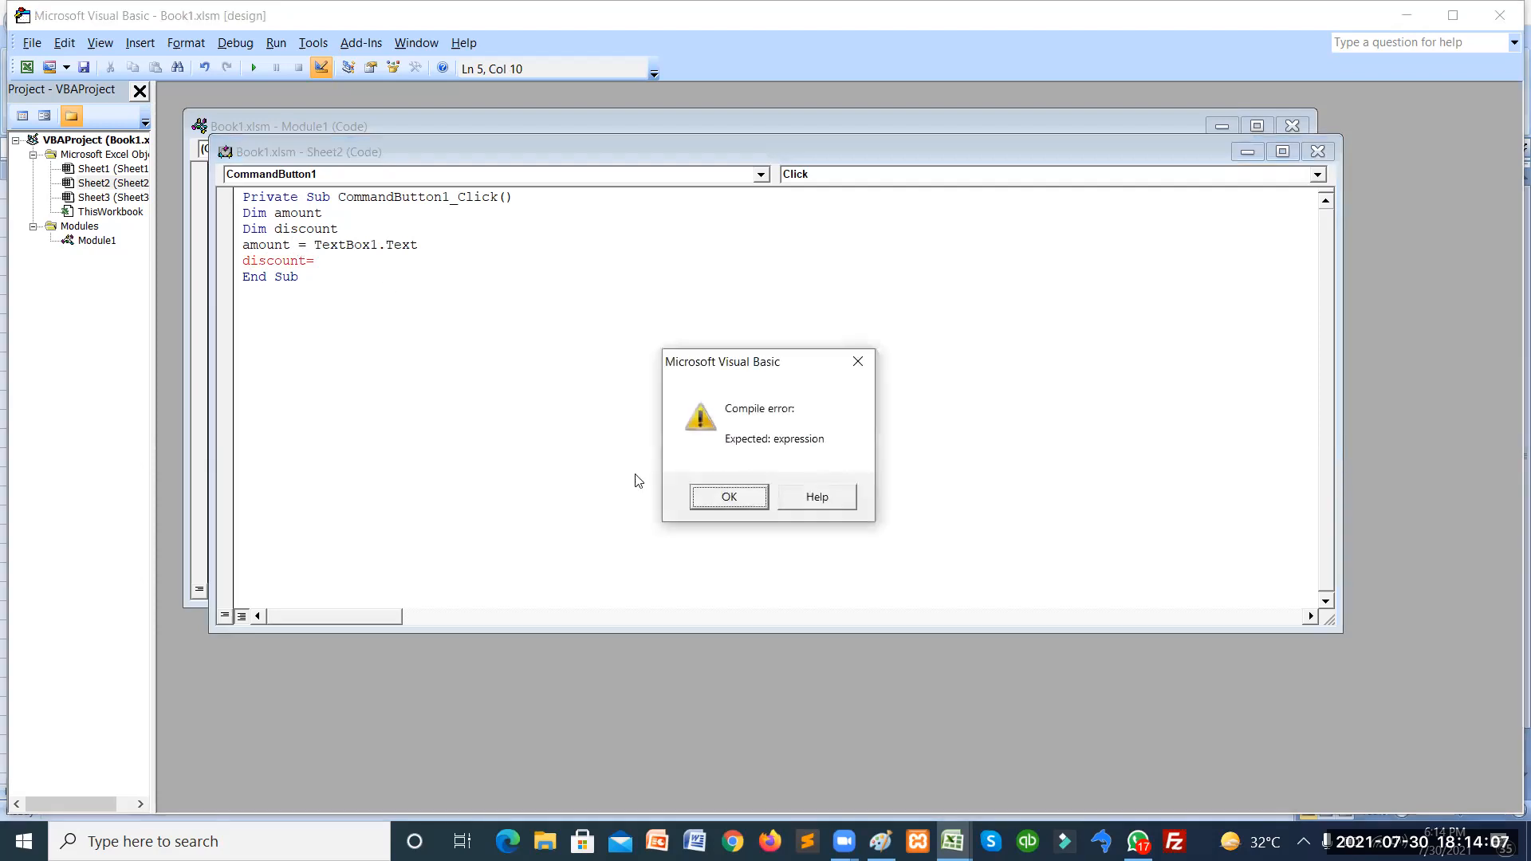
pyautogui.click(732, 498)
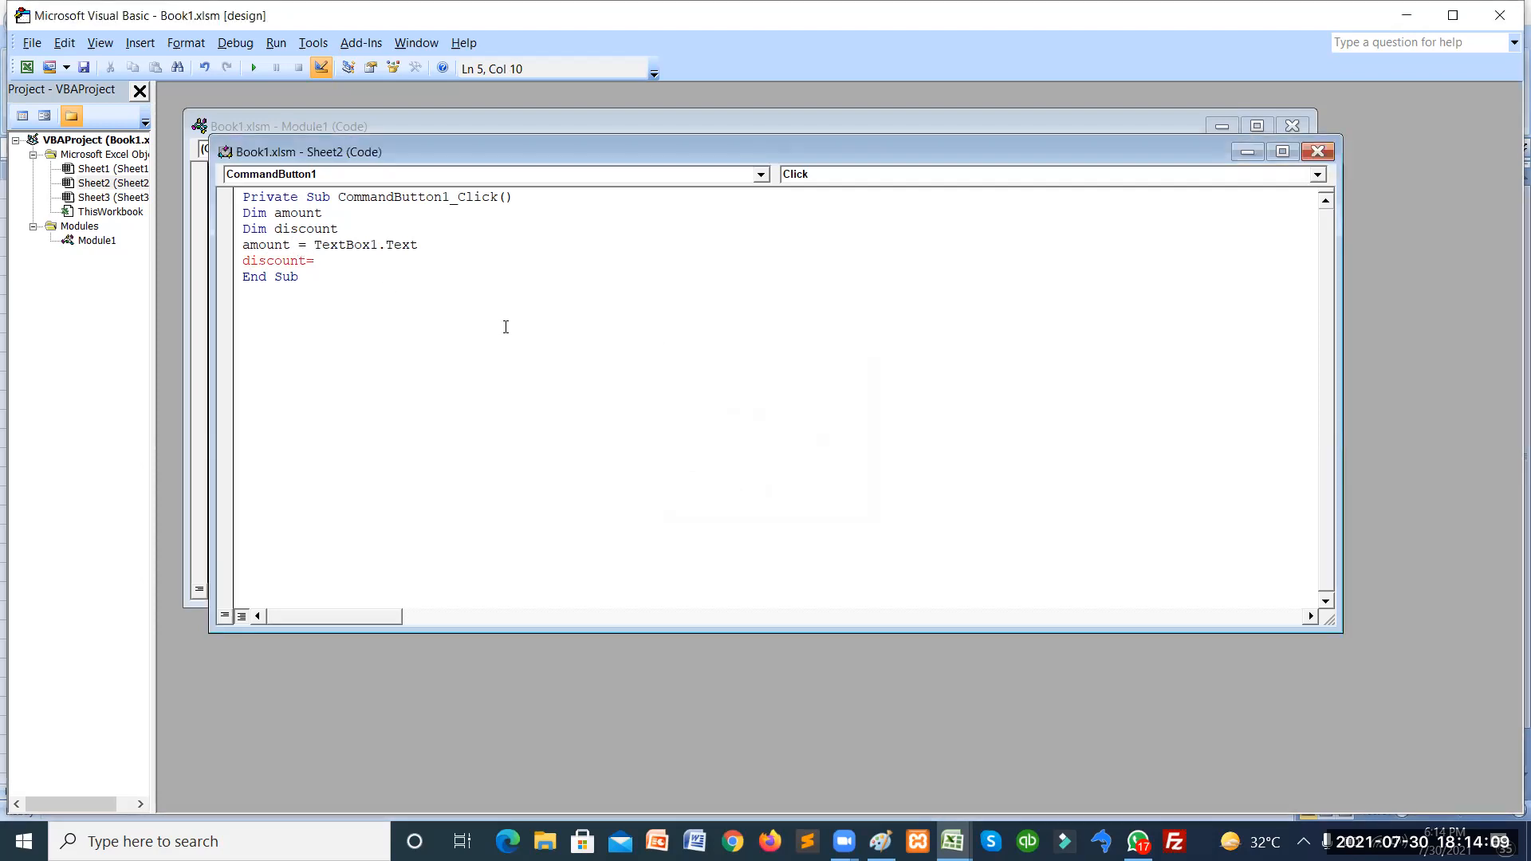
pyautogui.write('textbox2.text')
# Wrap the amount assignment as CInt(TextBox1.Text).
pyautogui.press('Return')
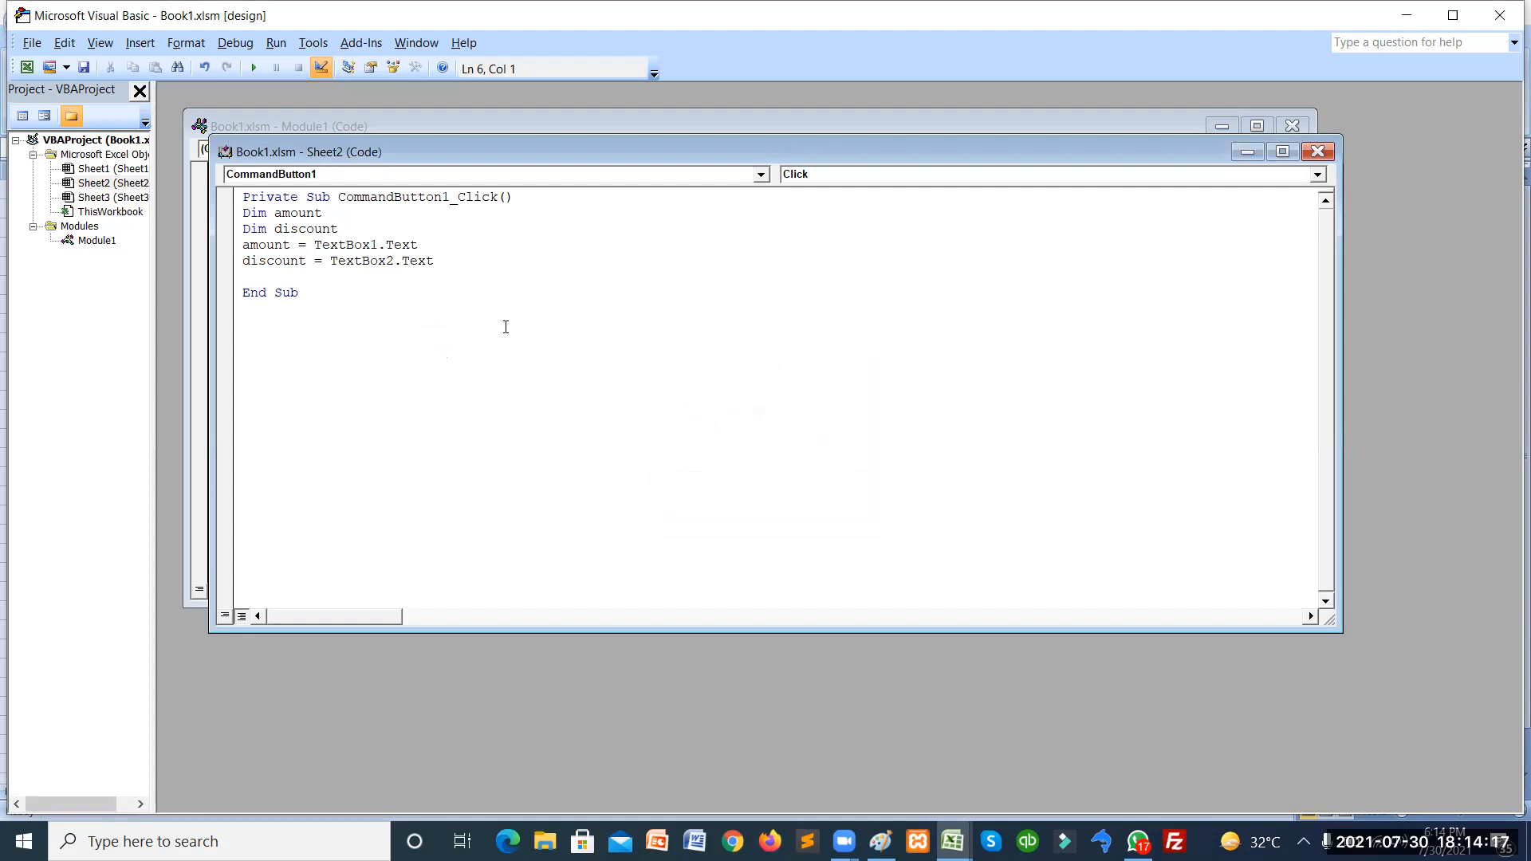
pyautogui.press('Up')
pyautogui.press('Up')
pyautogui.hotkey('ctrl', 'Right')
pyautogui.hotkey('ctrl', 'Right')
pyautogui.write('cint(')
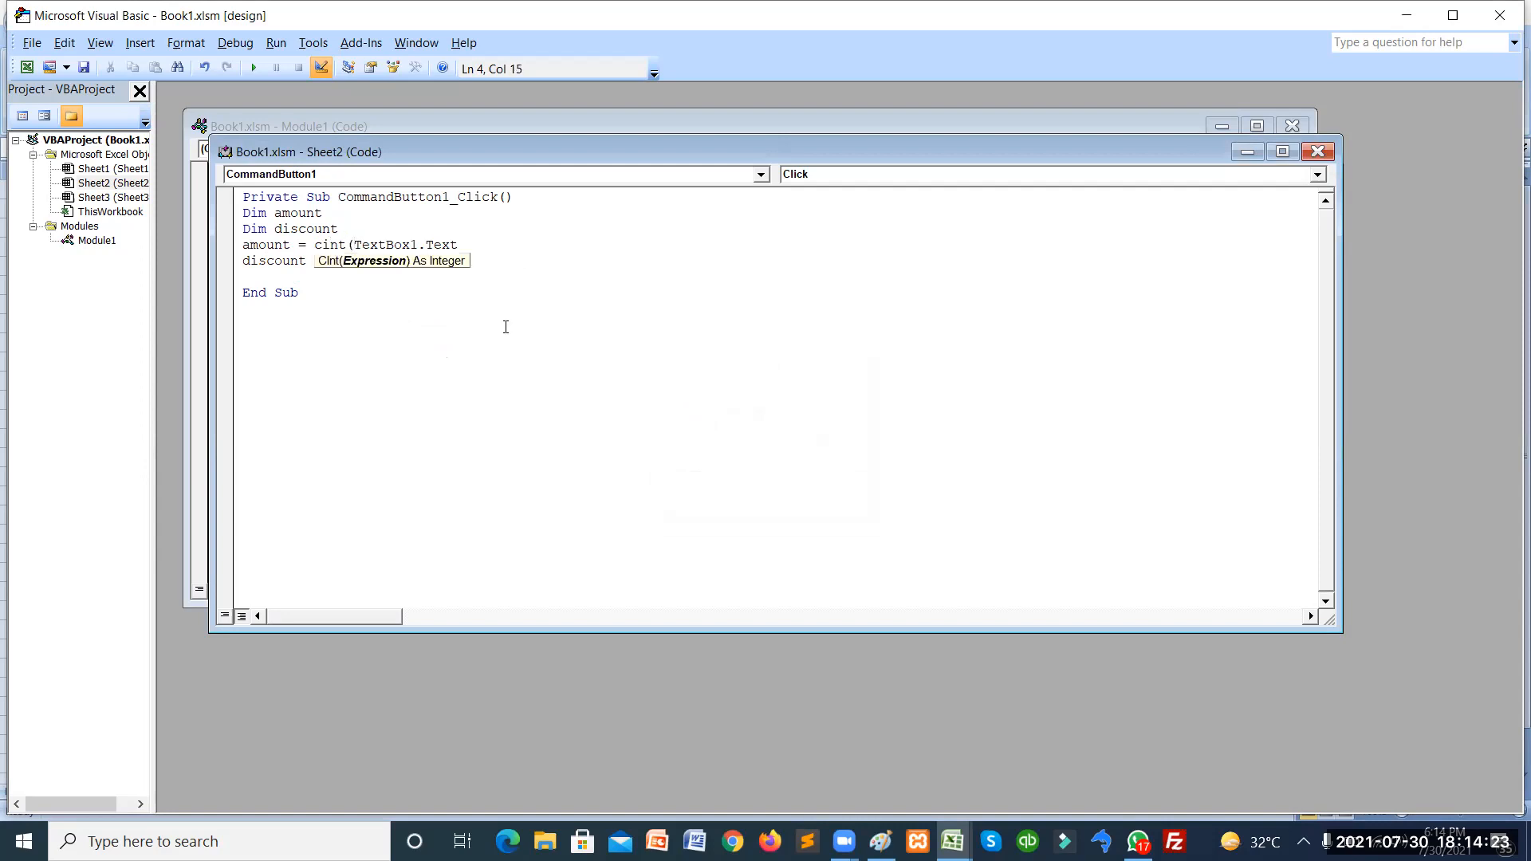
pyautogui.press('Right')
pyautogui.press('Right')
pyautogui.press('Right')
pyautogui.press('Right')
pyautogui.press('Right')
pyautogui.press('Right')
pyautogui.press('Right')
pyautogui.press('Right')
pyautogui.press('Right')
pyautogui.press('Right')
pyautogui.press('Right')
pyautogui.press('Right')
pyautogui.write(')')
# Wrap the discount assignment in CInt and add discount=dicount/100 on a new line.
pyautogui.press('Left')
pyautogui.press('Left')
pyautogui.press('Left')
pyautogui.press('Left')
pyautogui.press('Left')
pyautogui.press('Left')
pyautogui.press('Left')
pyautogui.press('Left')
pyautogui.press('Left')
pyautogui.press('Left')
pyautogui.press('Left')
pyautogui.press('Left')
pyautogui.press('Left')
pyautogui.write('cint(')
pyautogui.press('Right')
pyautogui.press('Right')
pyautogui.press('Right')
pyautogui.press('Right')
pyautogui.press('Right')
pyautogui.press('Right')
pyautogui.press('Right')
pyautogui.press('Right')
pyautogui.press('Right')
pyautogui.press('Right')
pyautogui.press('Right')
pyautogui.press('Right')
pyautogui.press('Right')
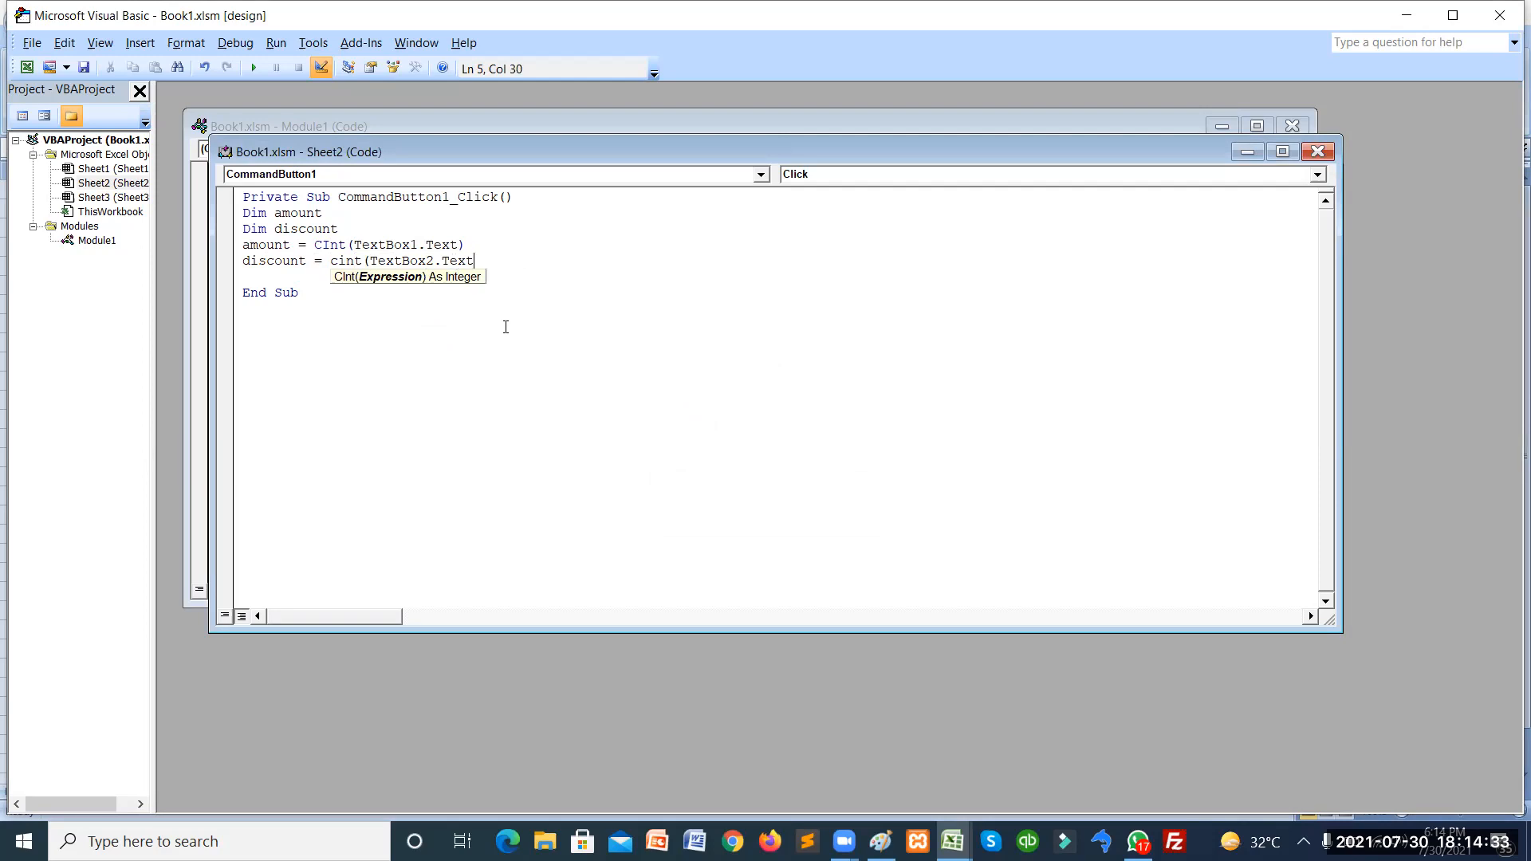
pyautogui.write(')')
pyautogui.press('Return')
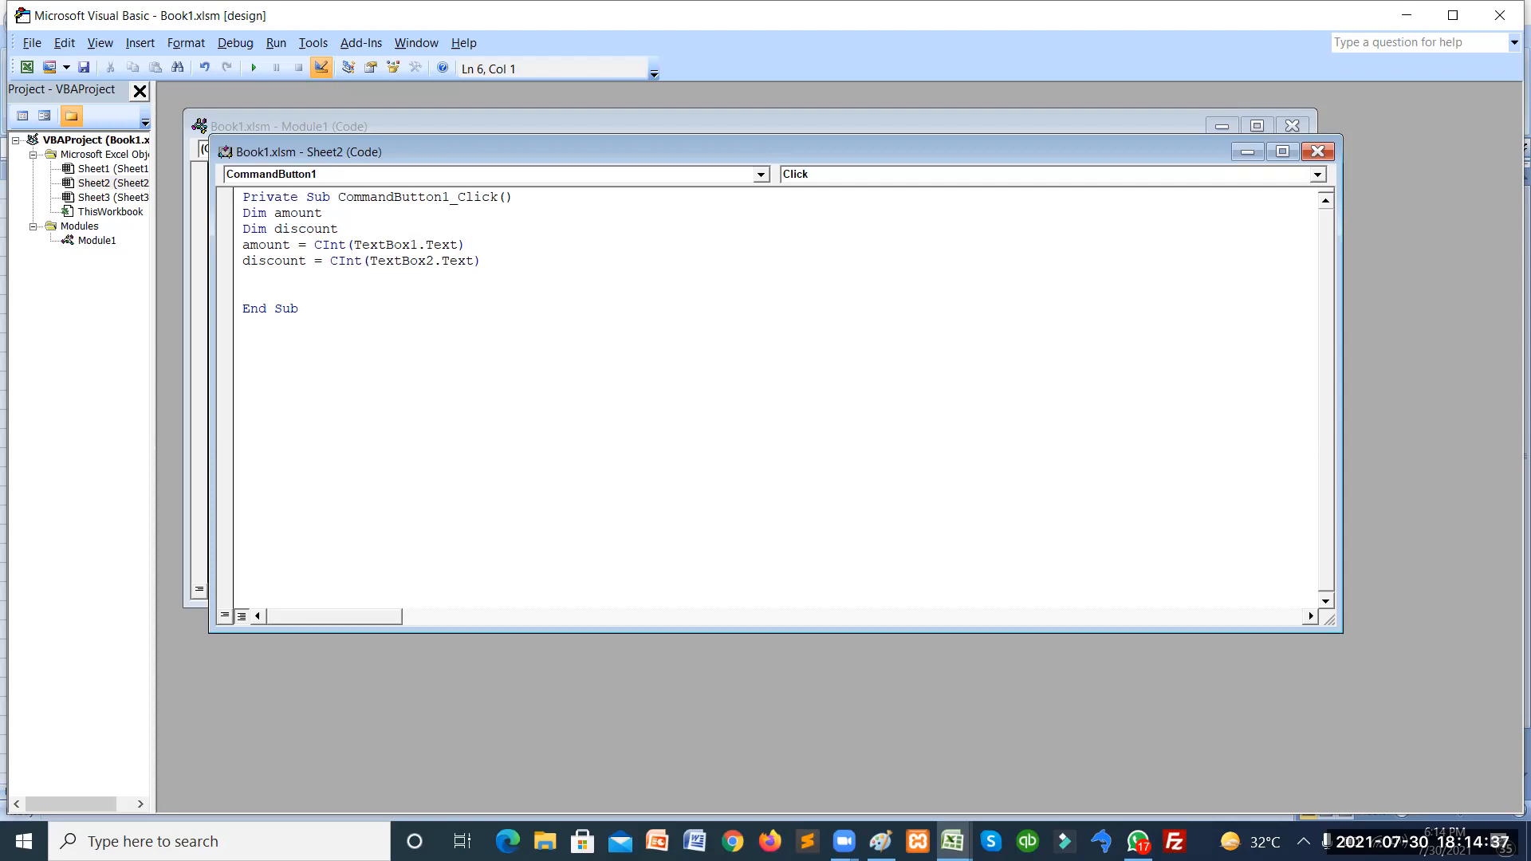
pyautogui.write('discount=dicount/100)')
# Change line 6 to discount = (dicount / 100) * amount.
pyautogui.click(316, 276)
pyautogui.write('(')
pyautogui.click(415, 276)
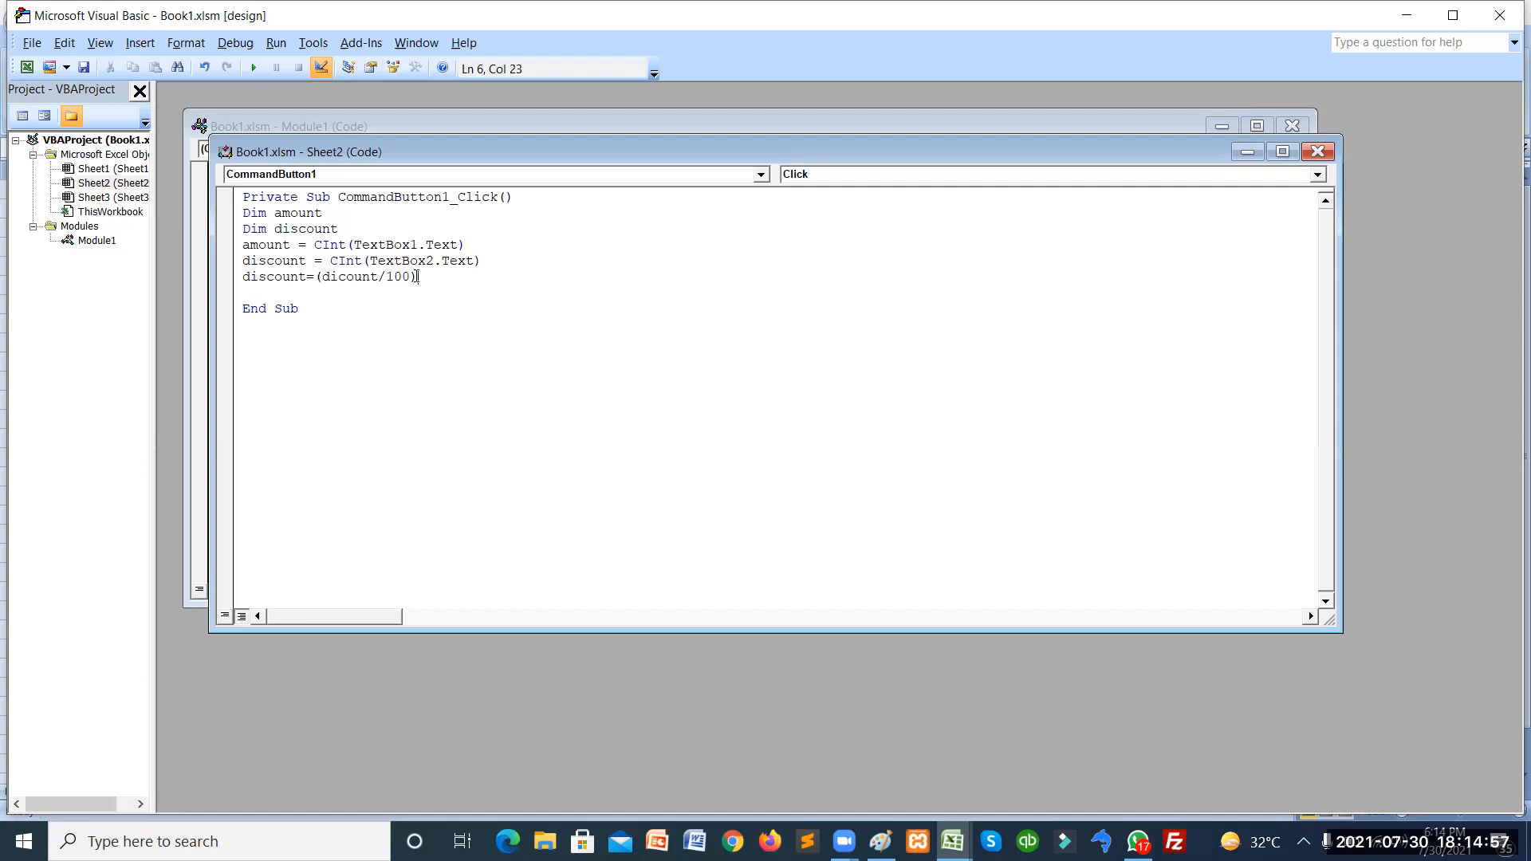
pyautogui.write('*amount')
pyautogui.press('Return')
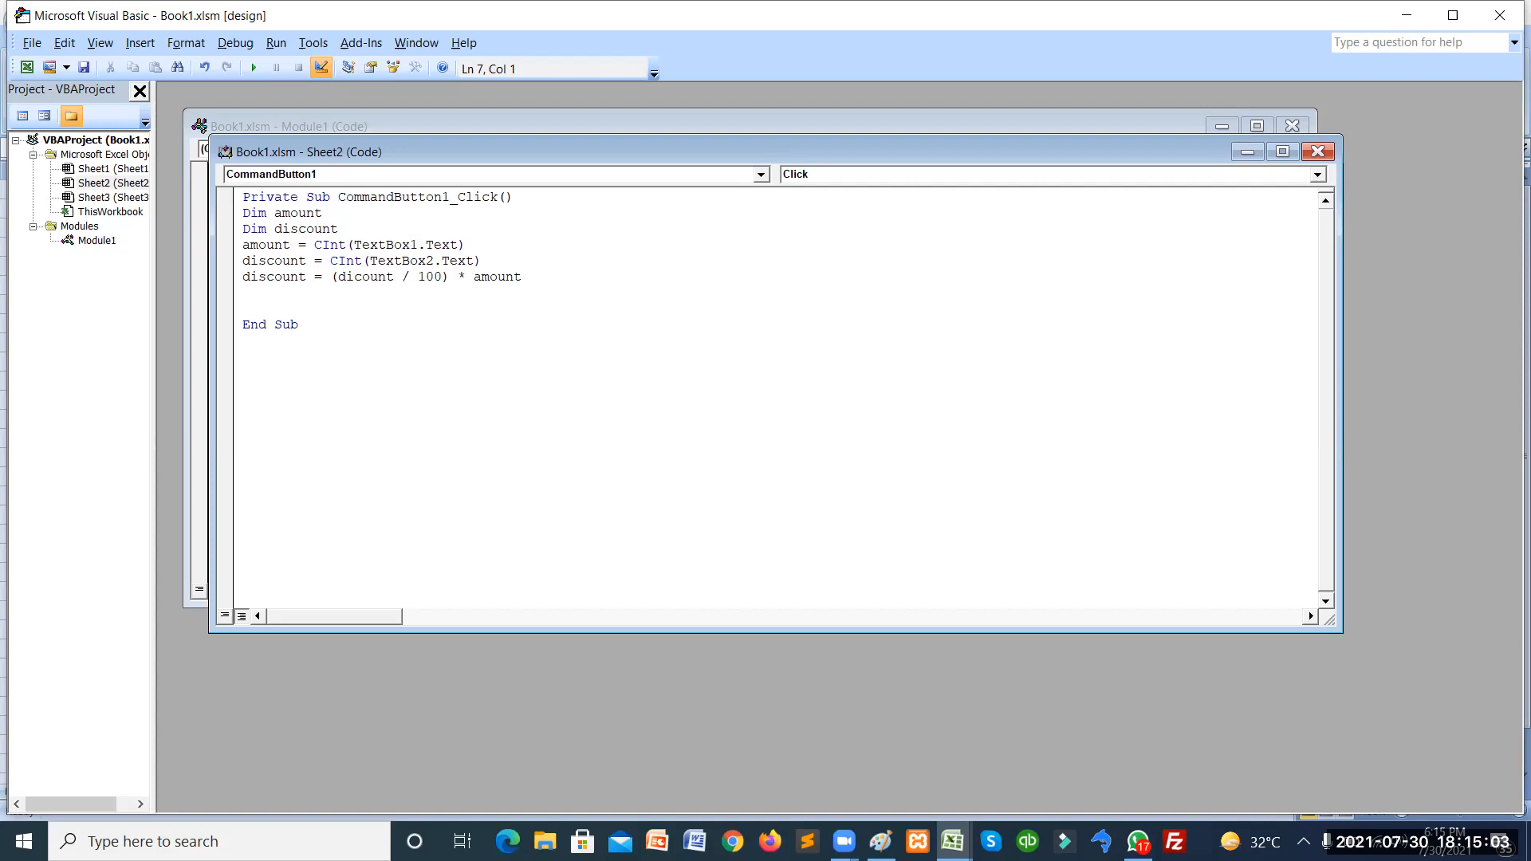
# Add TextBox3.Text = CStr(discount) on the next line.
pyautogui.write('textbox3.text')
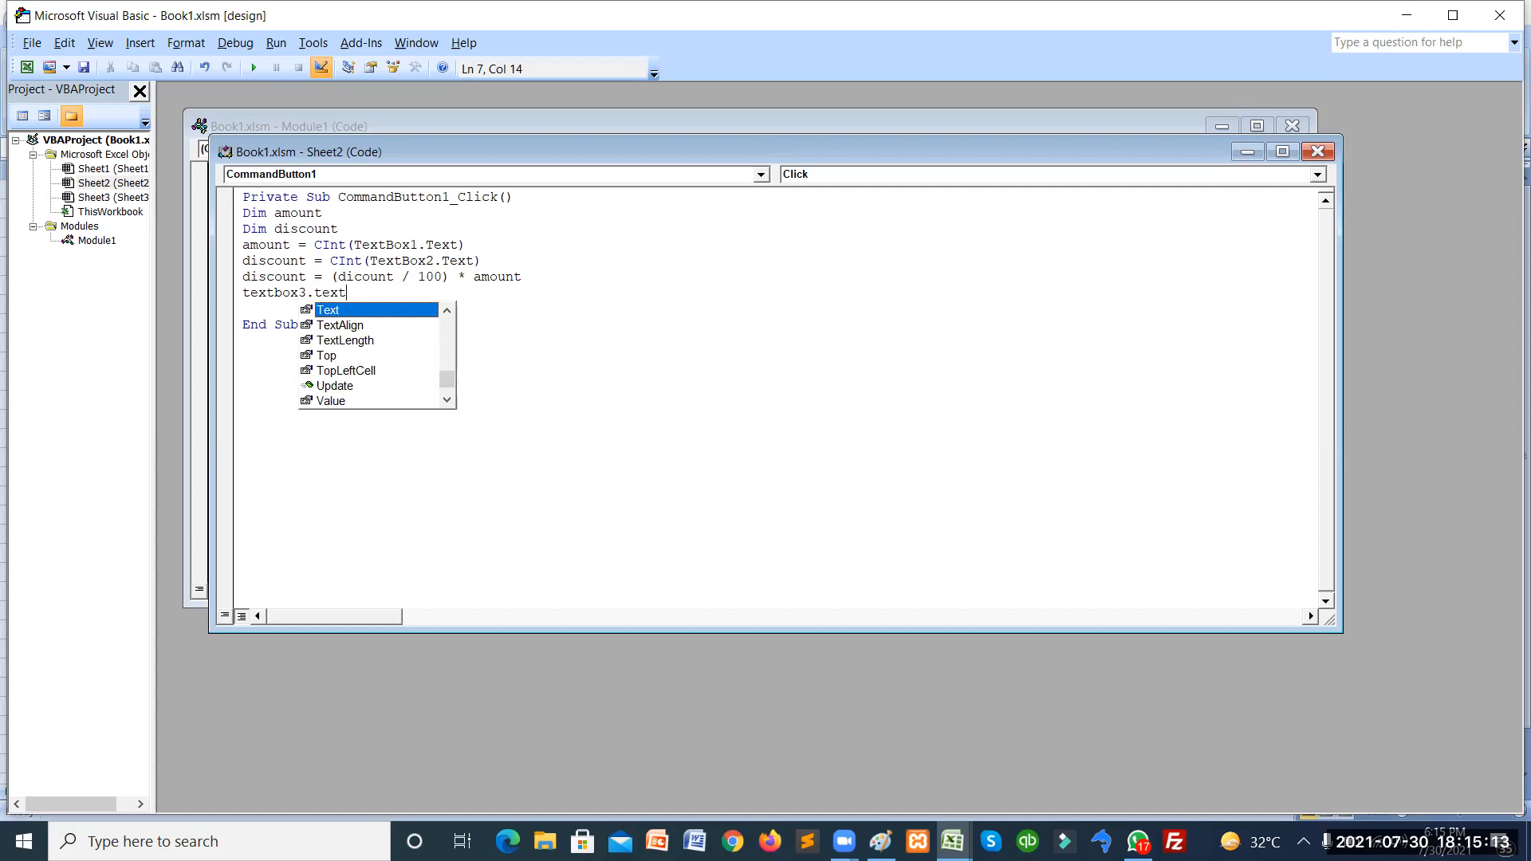
pyautogui.write('=dis')
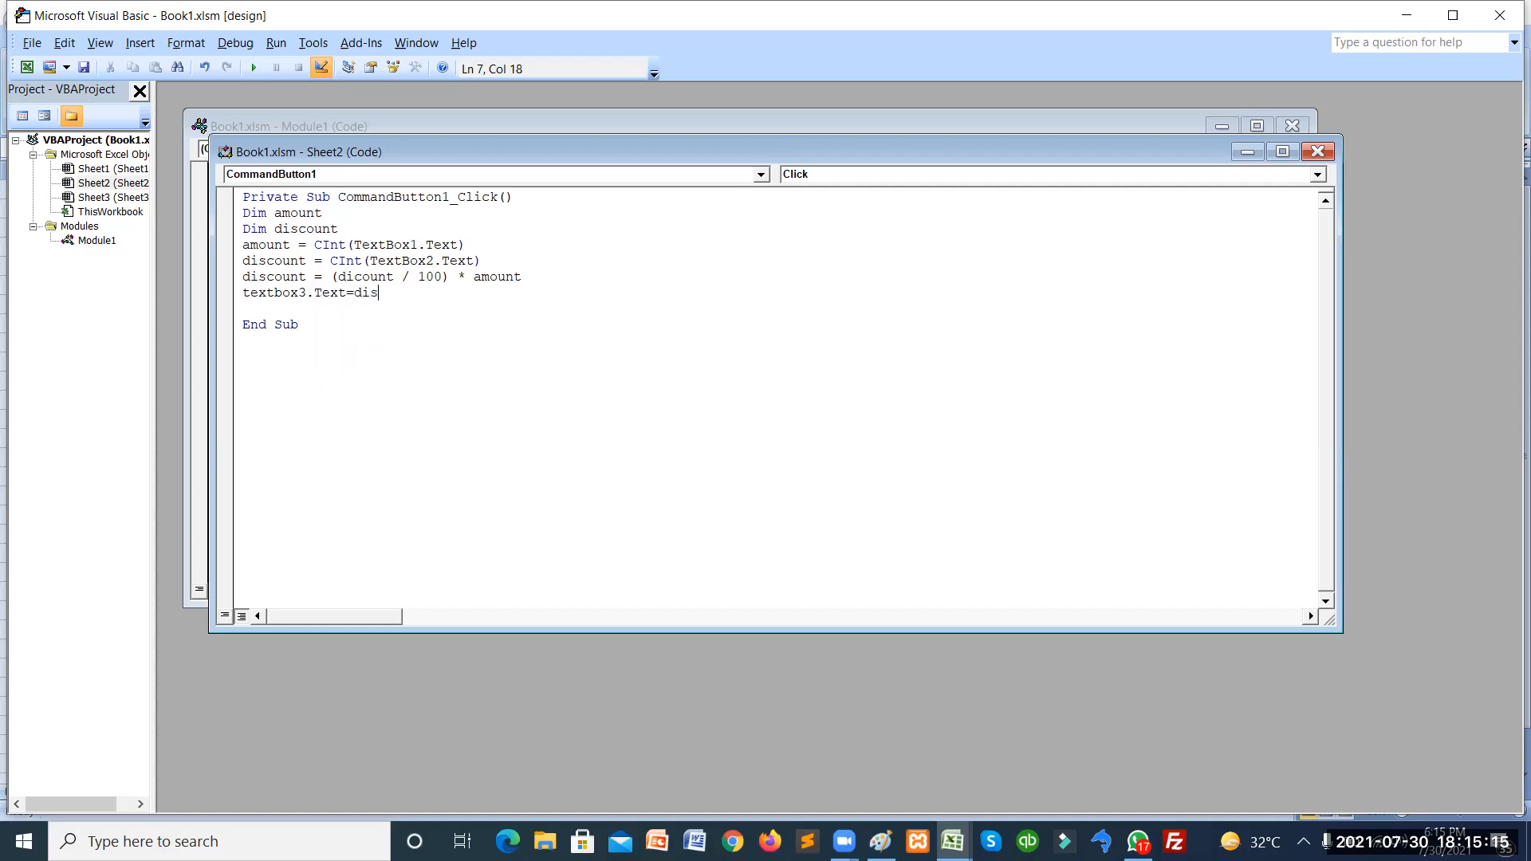
pyautogui.write('count')
pyautogui.press('Down')
pyautogui.click(369, 292)
pyautogui.write('cstr(')
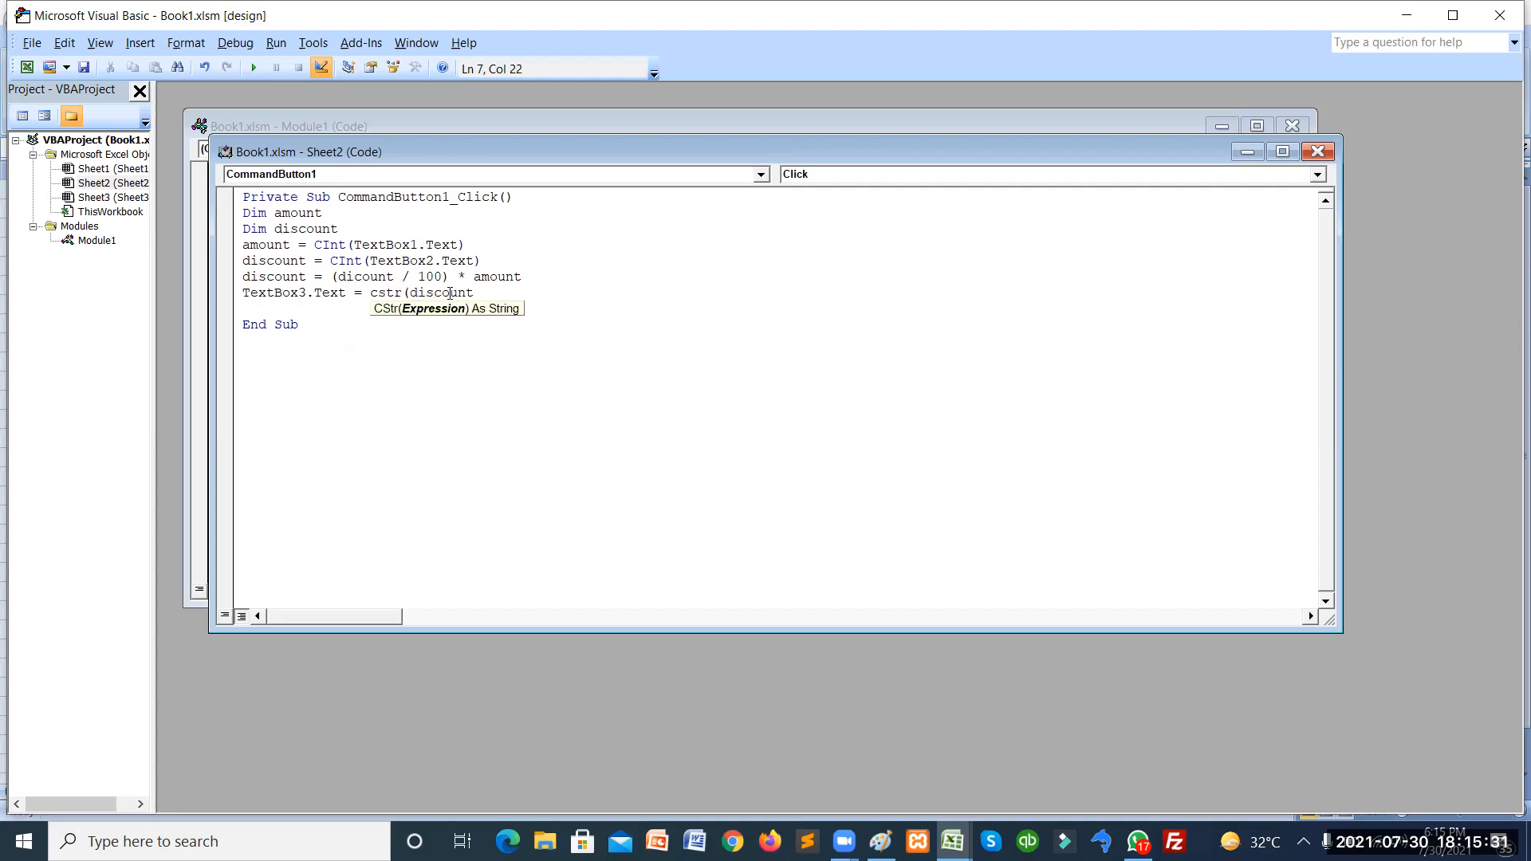
pyautogui.click(496, 292)
pyautogui.write(')')
pyautogui.click(481, 311)
# Close the Sheet2 and Module1 code windows and exit the VBA editor.
pyautogui.hotkey('alt', 'f')
pyautogui.press('Escape')
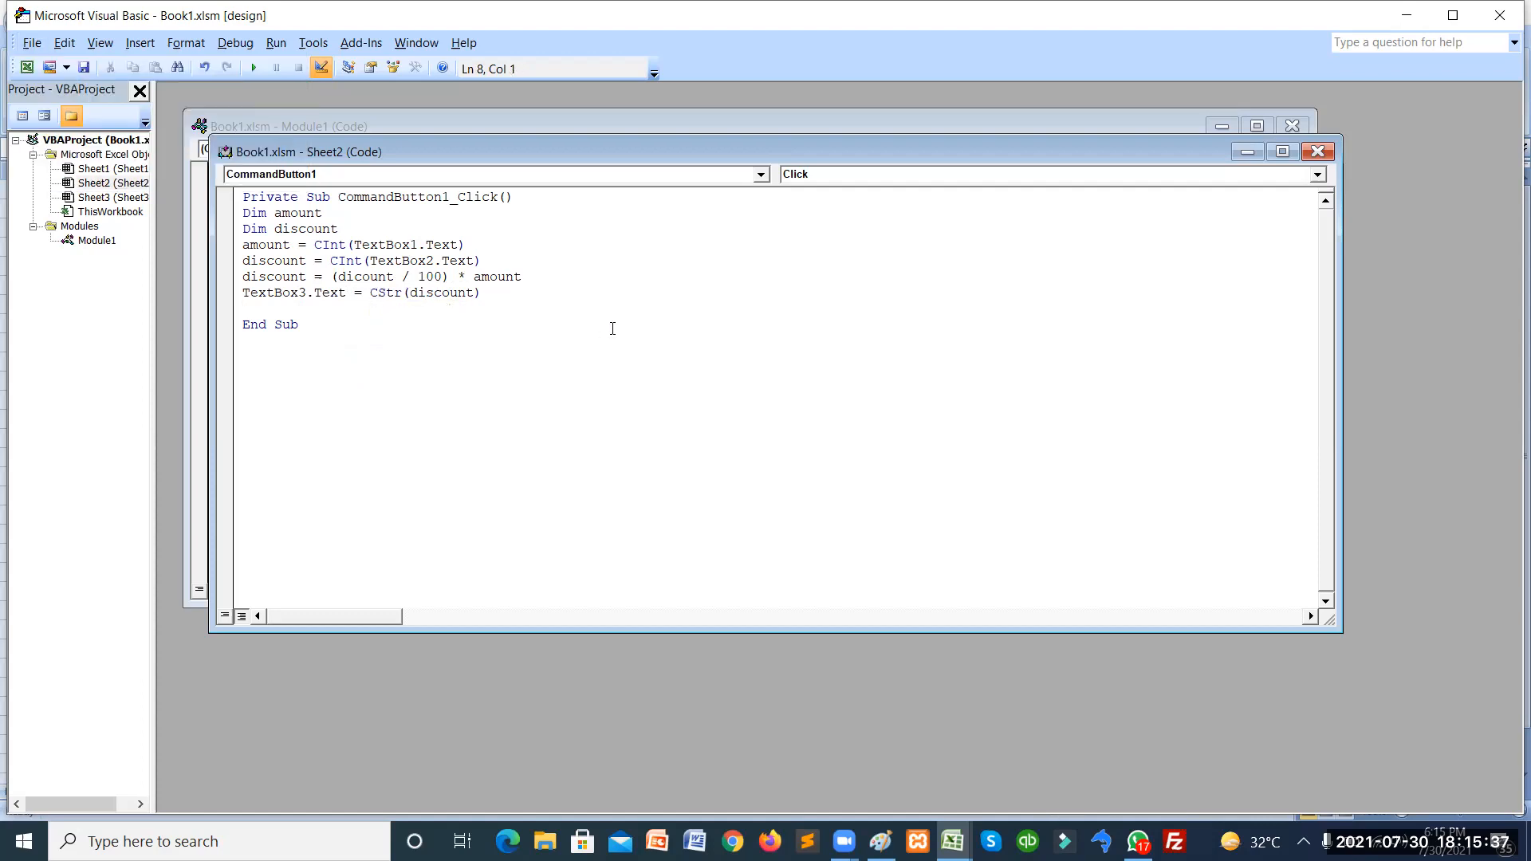
pyautogui.hotkey('alt', 'F11')
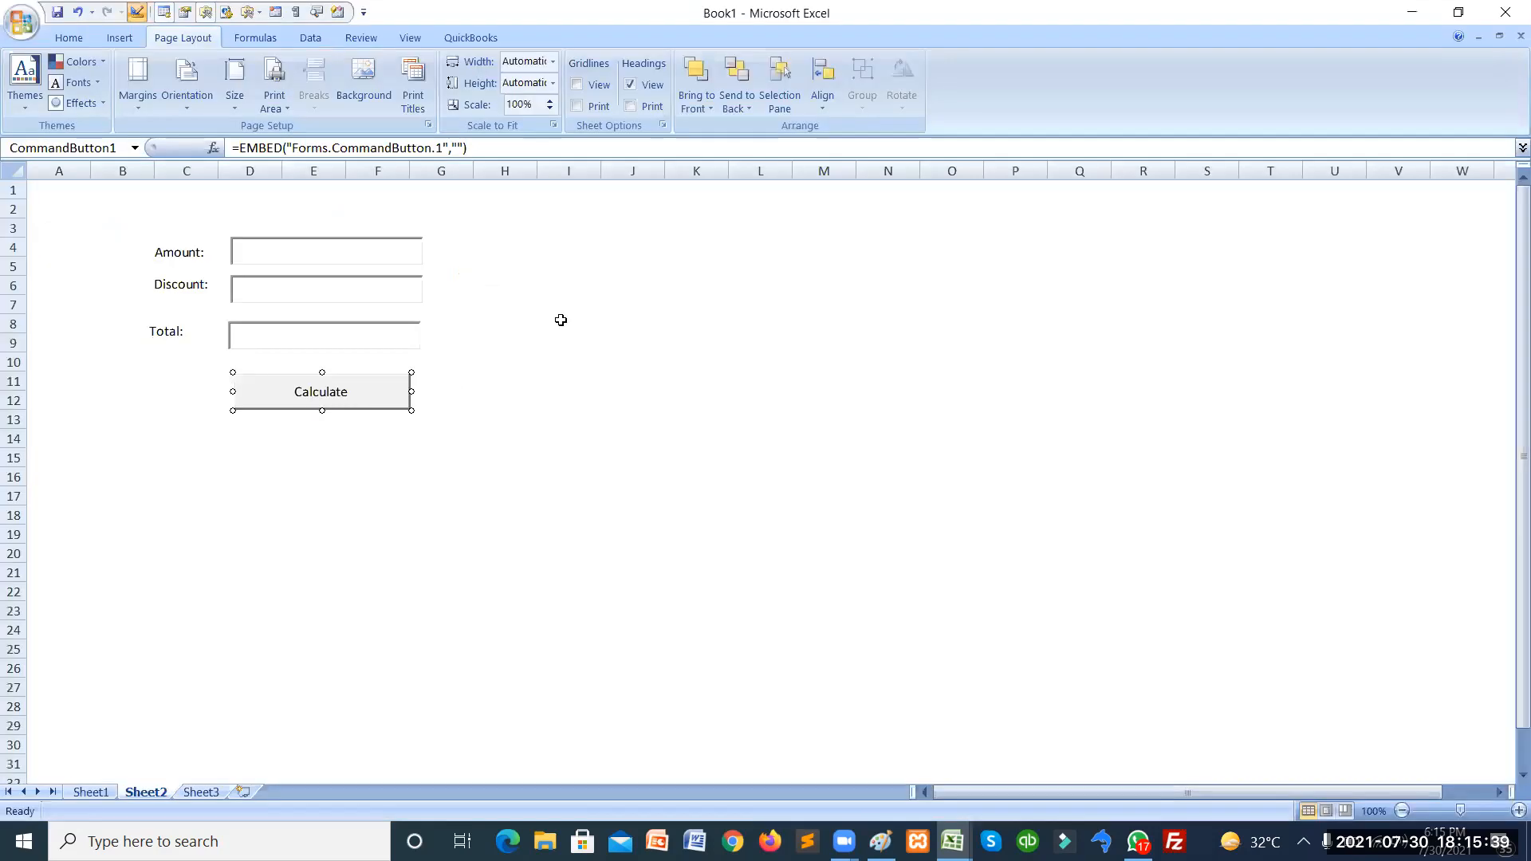
pyautogui.click(491, 319)
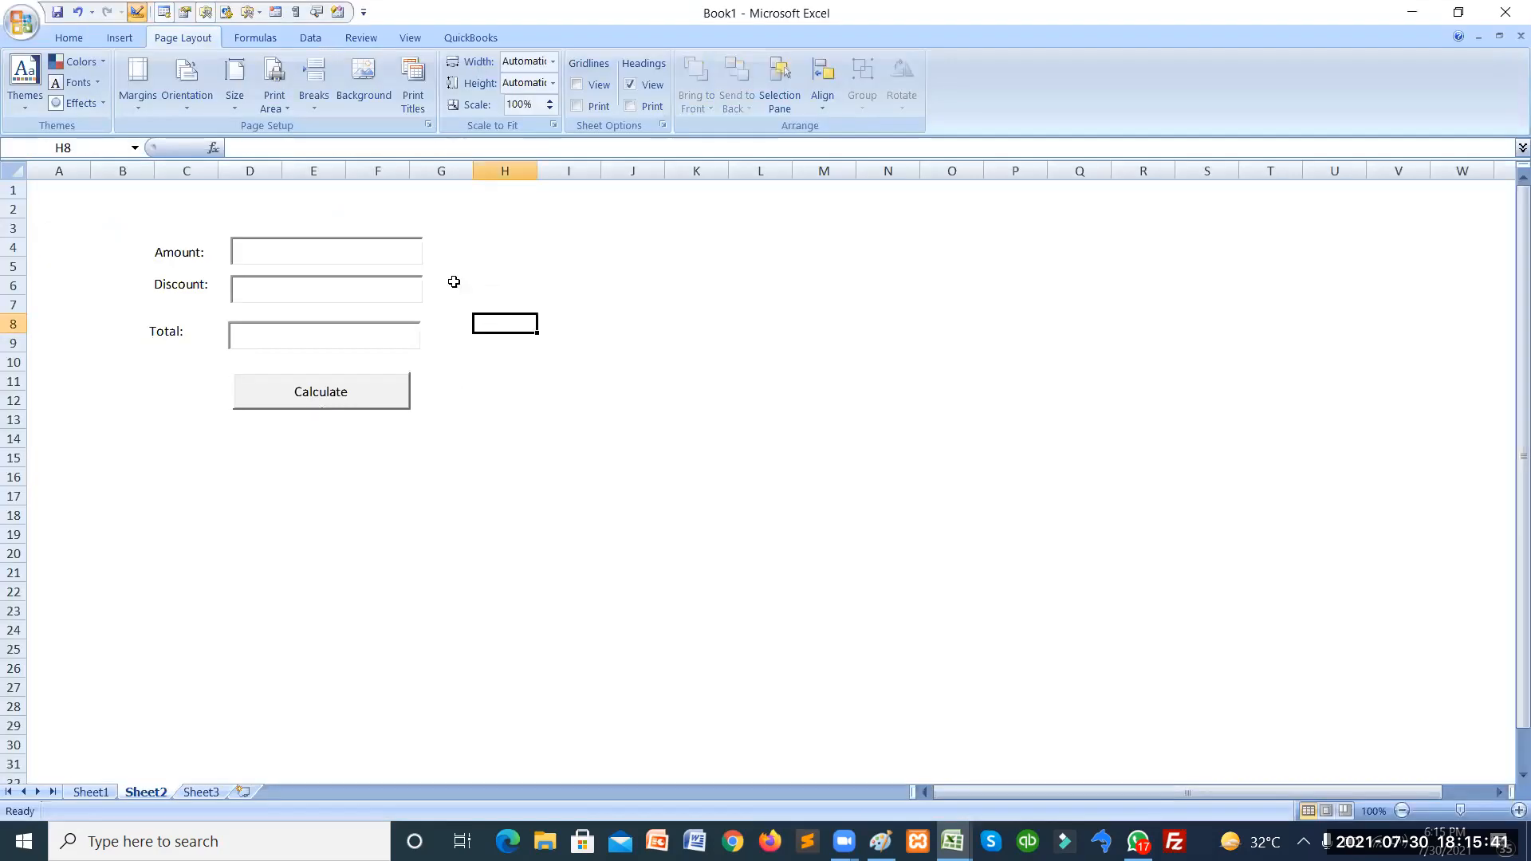
pyautogui.hotkey('alt', 'F11')
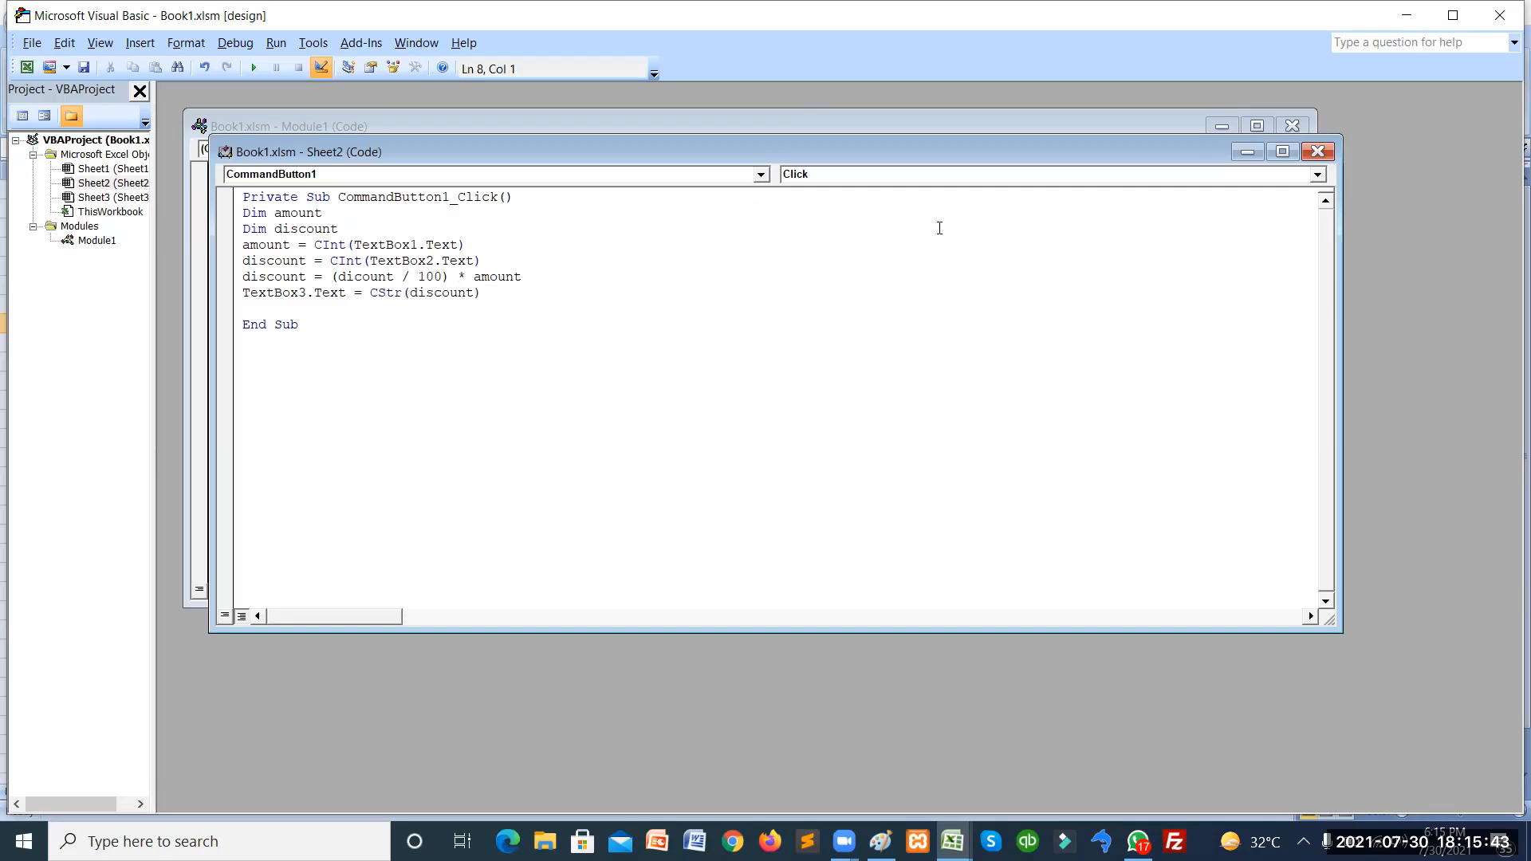
pyautogui.click(1308, 152)
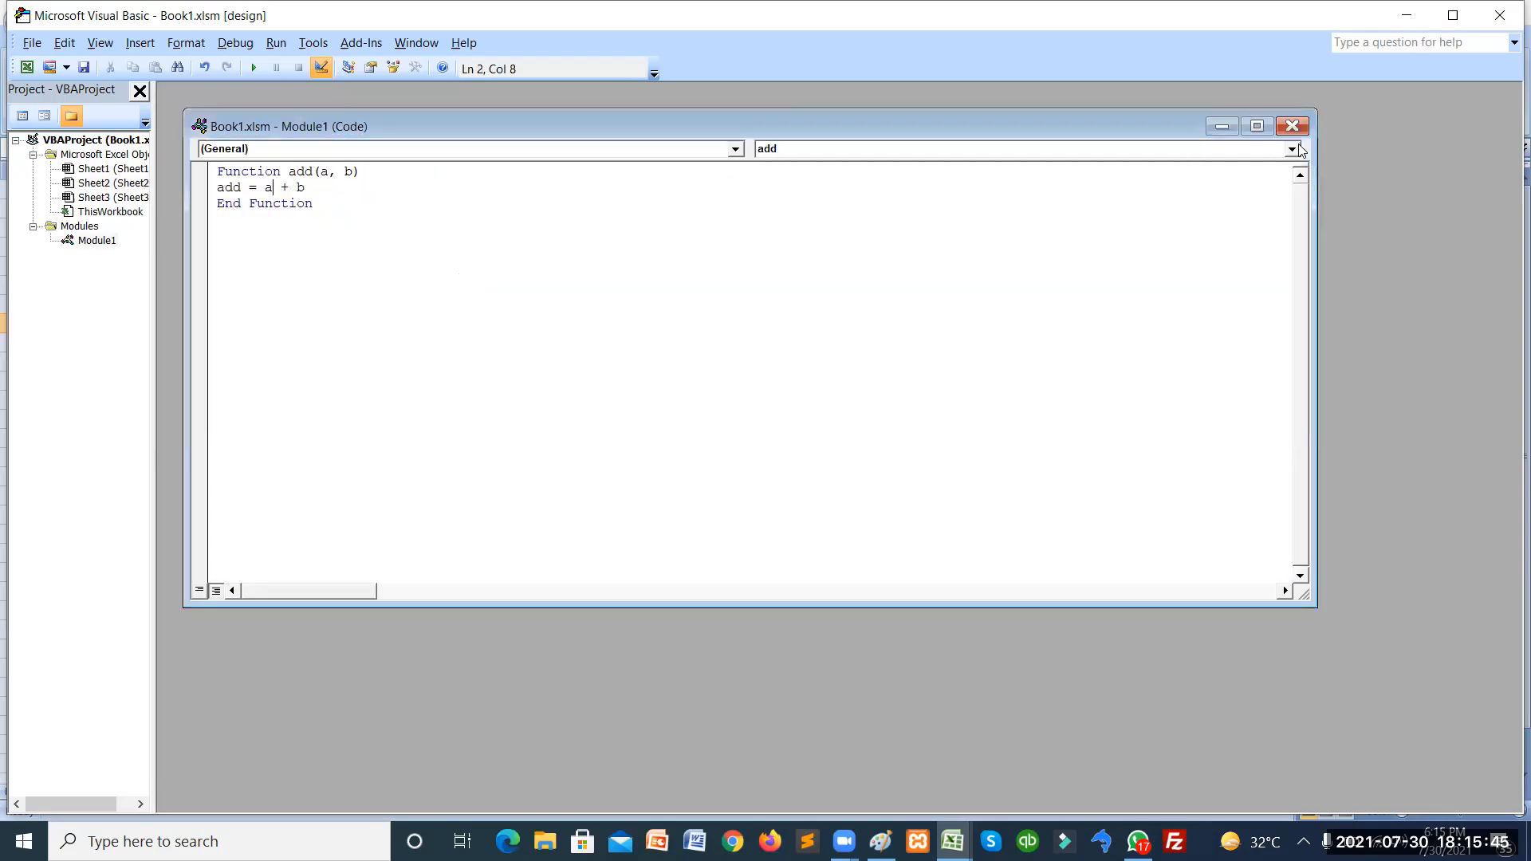
pyautogui.click(1293, 126)
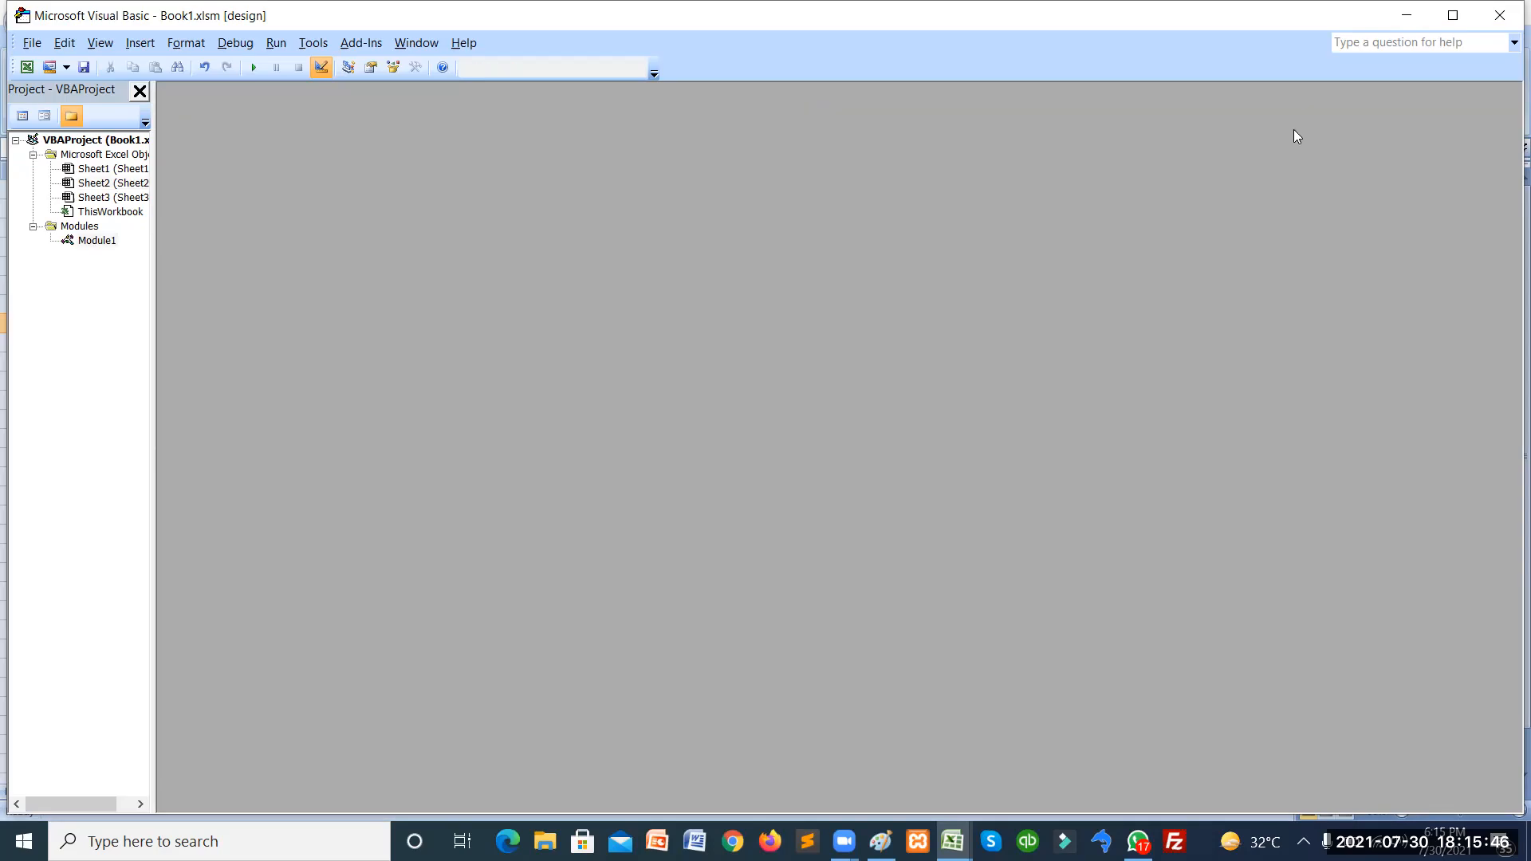
pyautogui.click(1500, 15)
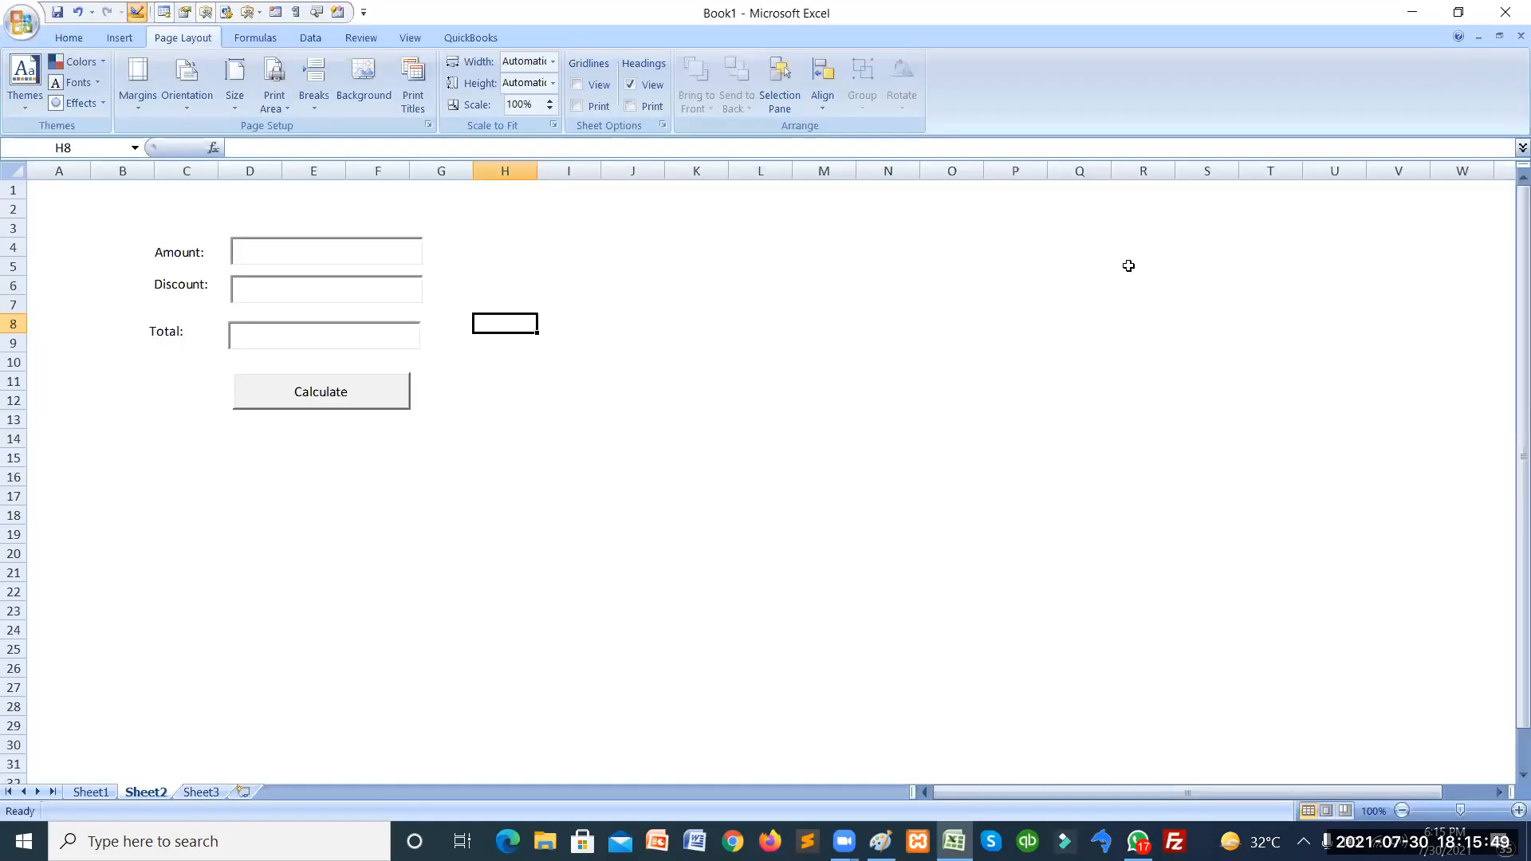
# Turn off Design Mode so the form's text boxes and Calculate button are live.
pyautogui.click(748, 310)
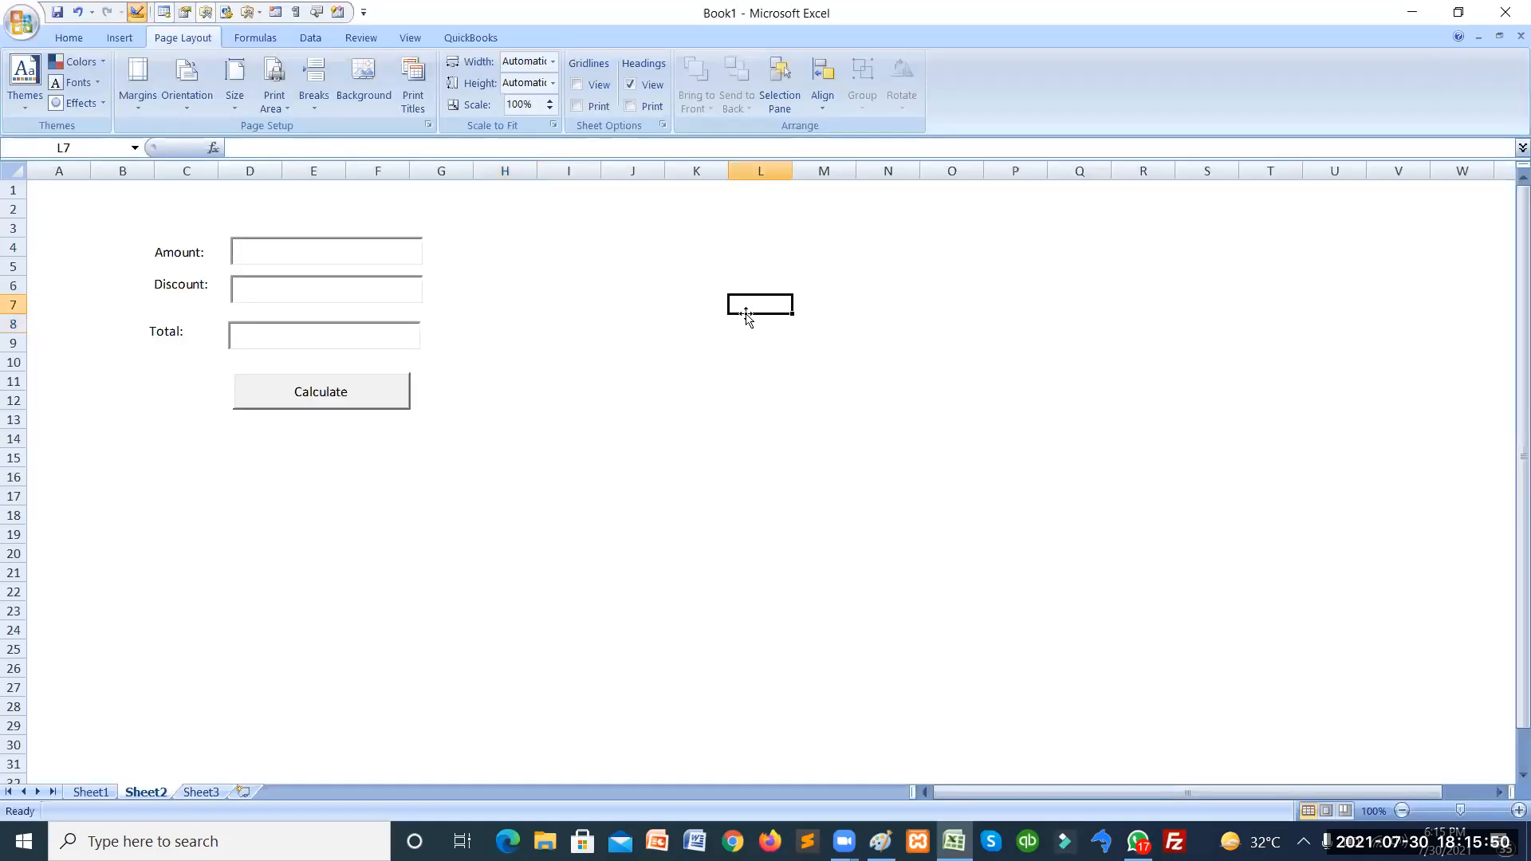
pyautogui.click(284, 244)
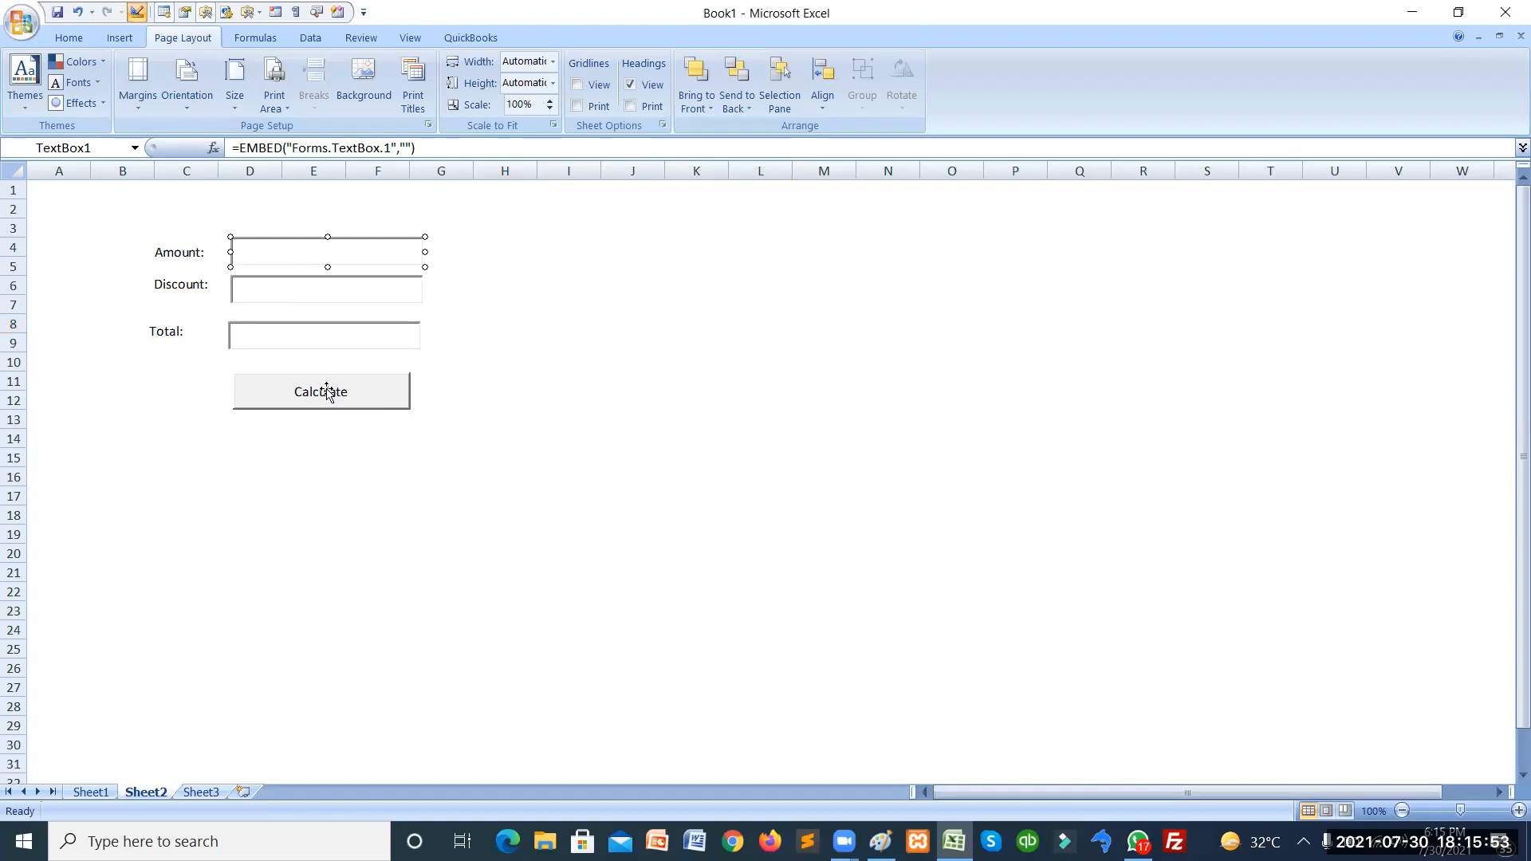
pyautogui.click(527, 339)
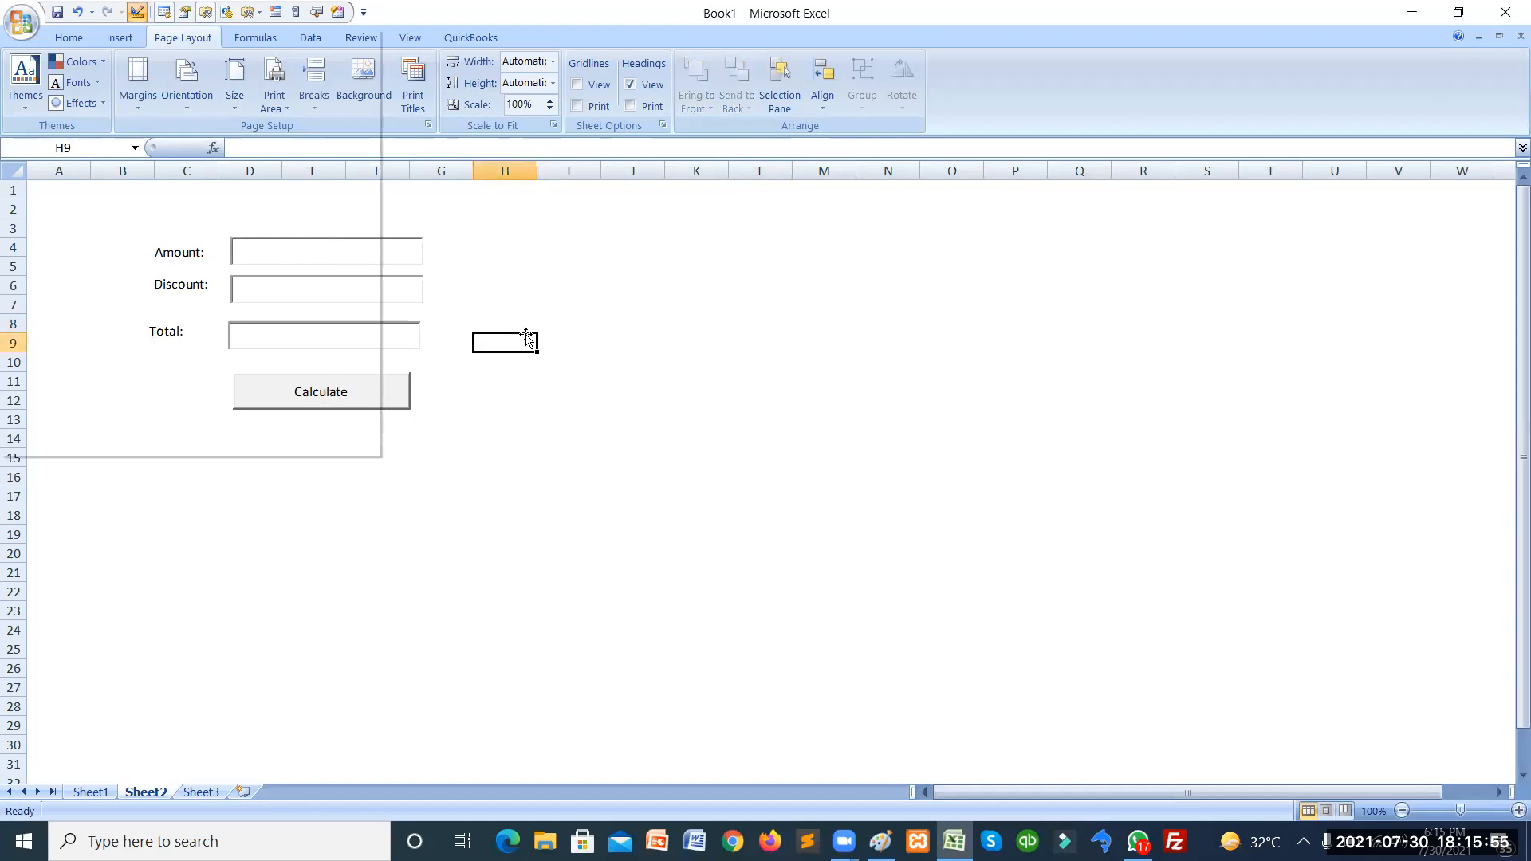
pyautogui.click(336, 399)
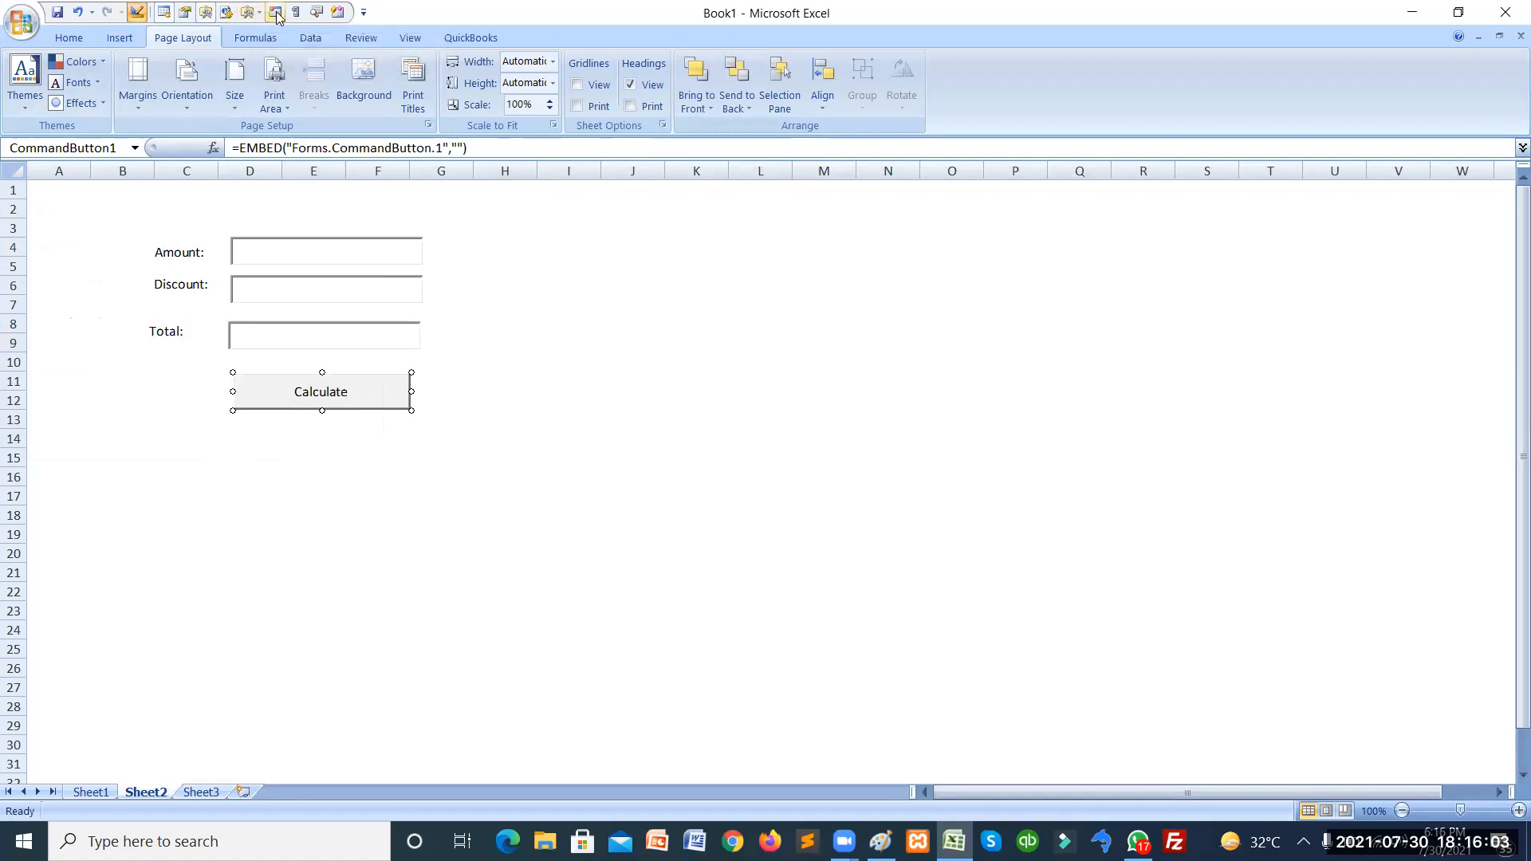
pyautogui.click(137, 11)
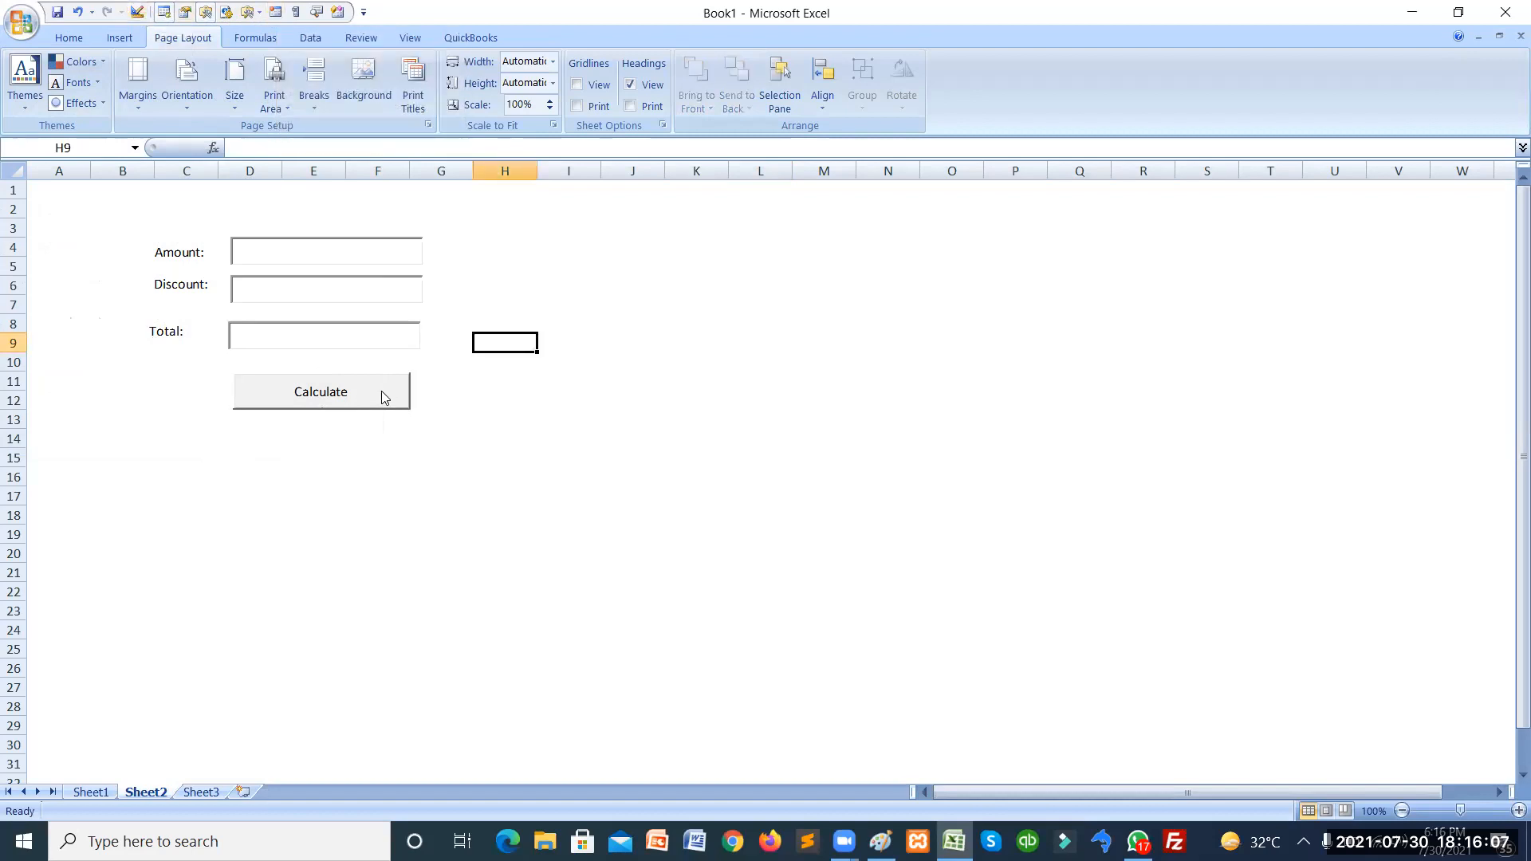
pyautogui.click(331, 252)
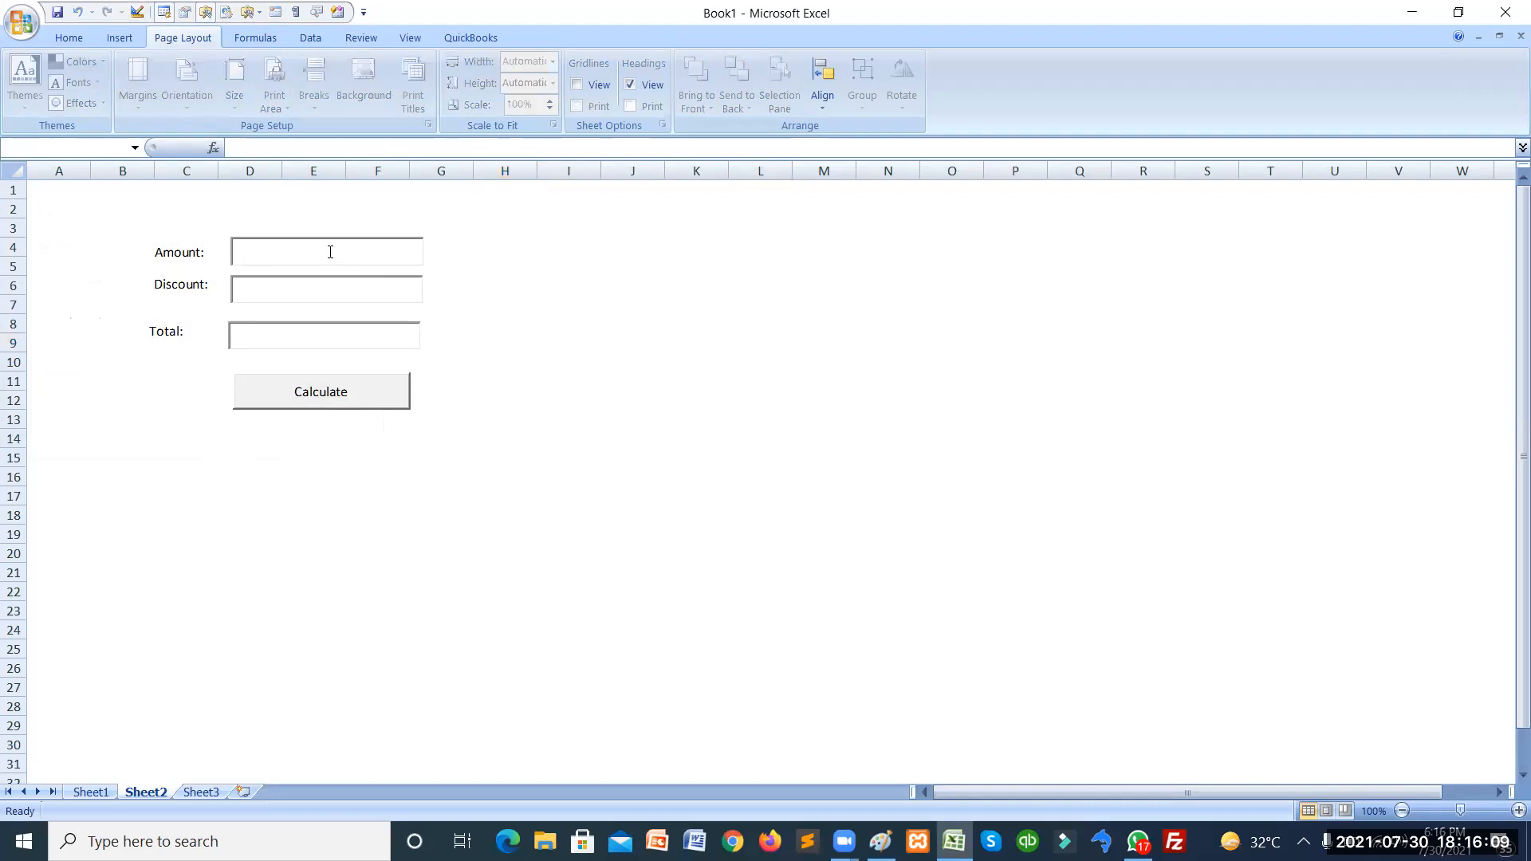
# Enter 1000 as Amount and 10 as Discount, then run Calculate; Total shows 0.
pyautogui.write('1000')
pyautogui.click(362, 295)
pyautogui.write('10')
pyautogui.click(334, 398)
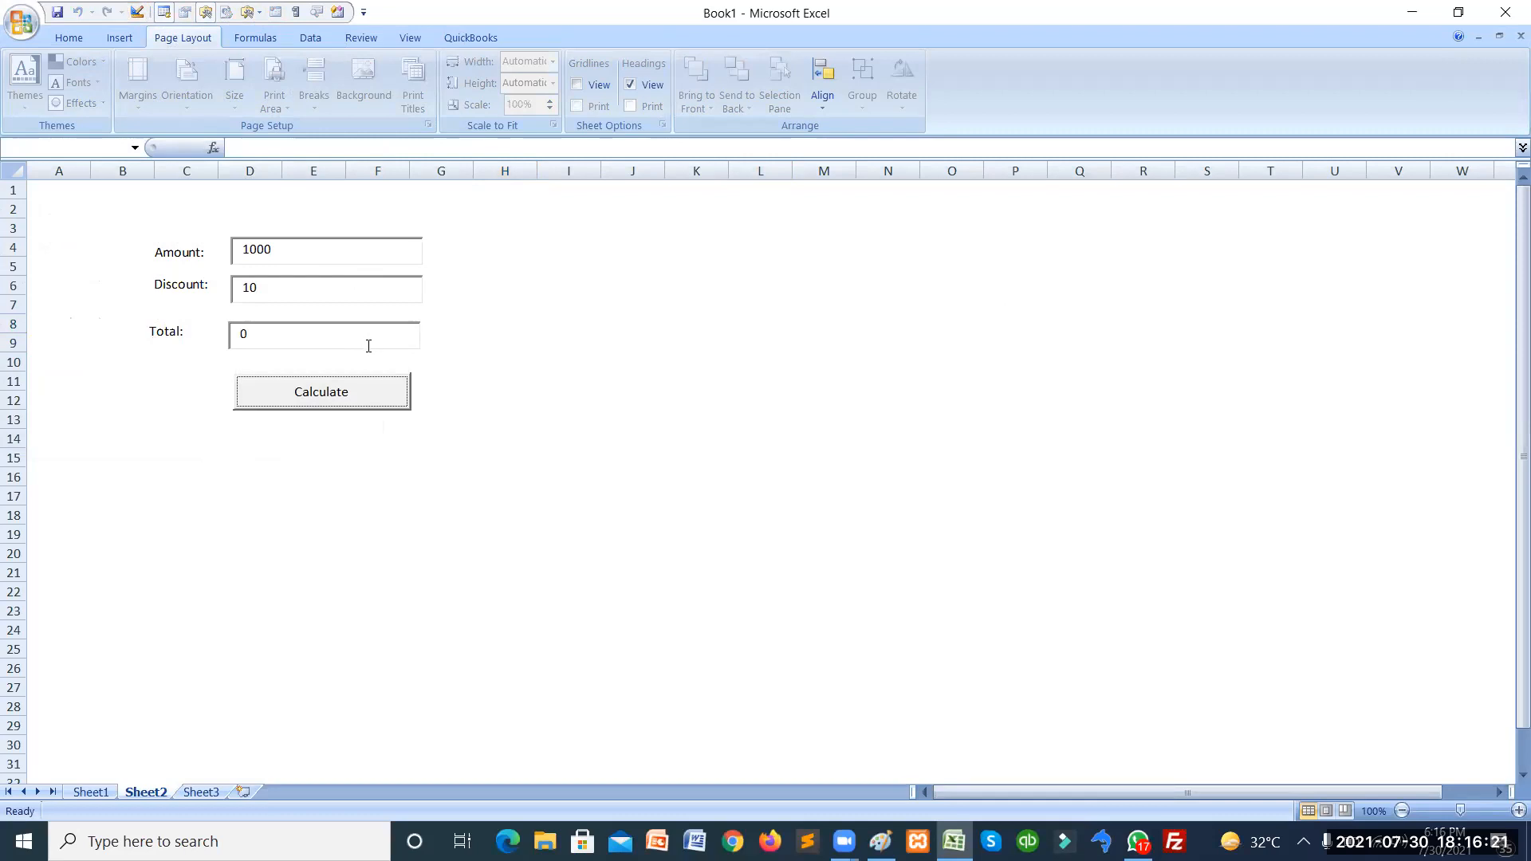
pyautogui.hotkey('alt', 'Tab')
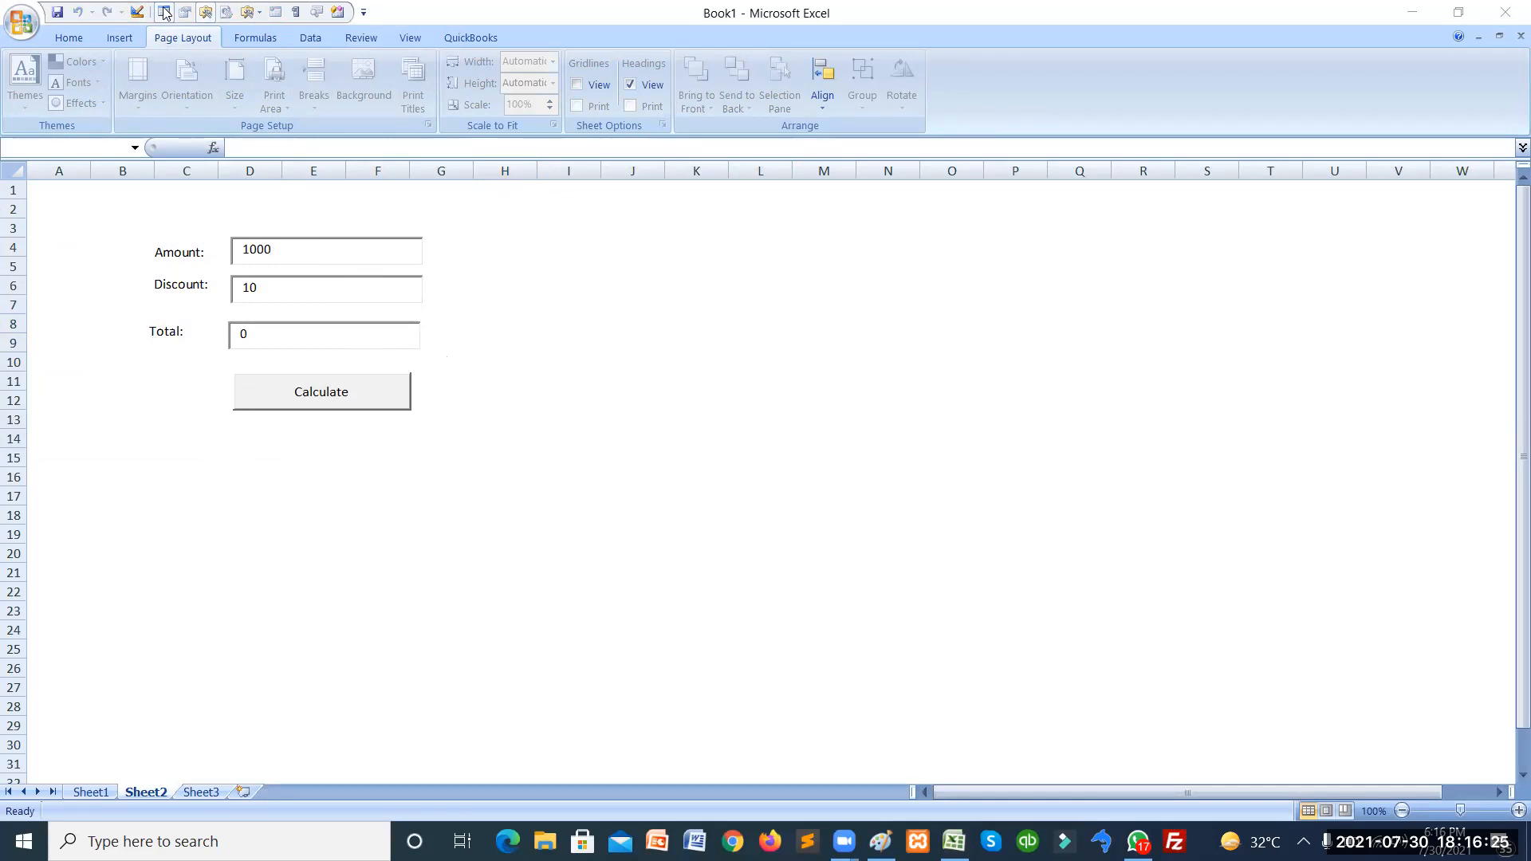
pyautogui.click(137, 13)
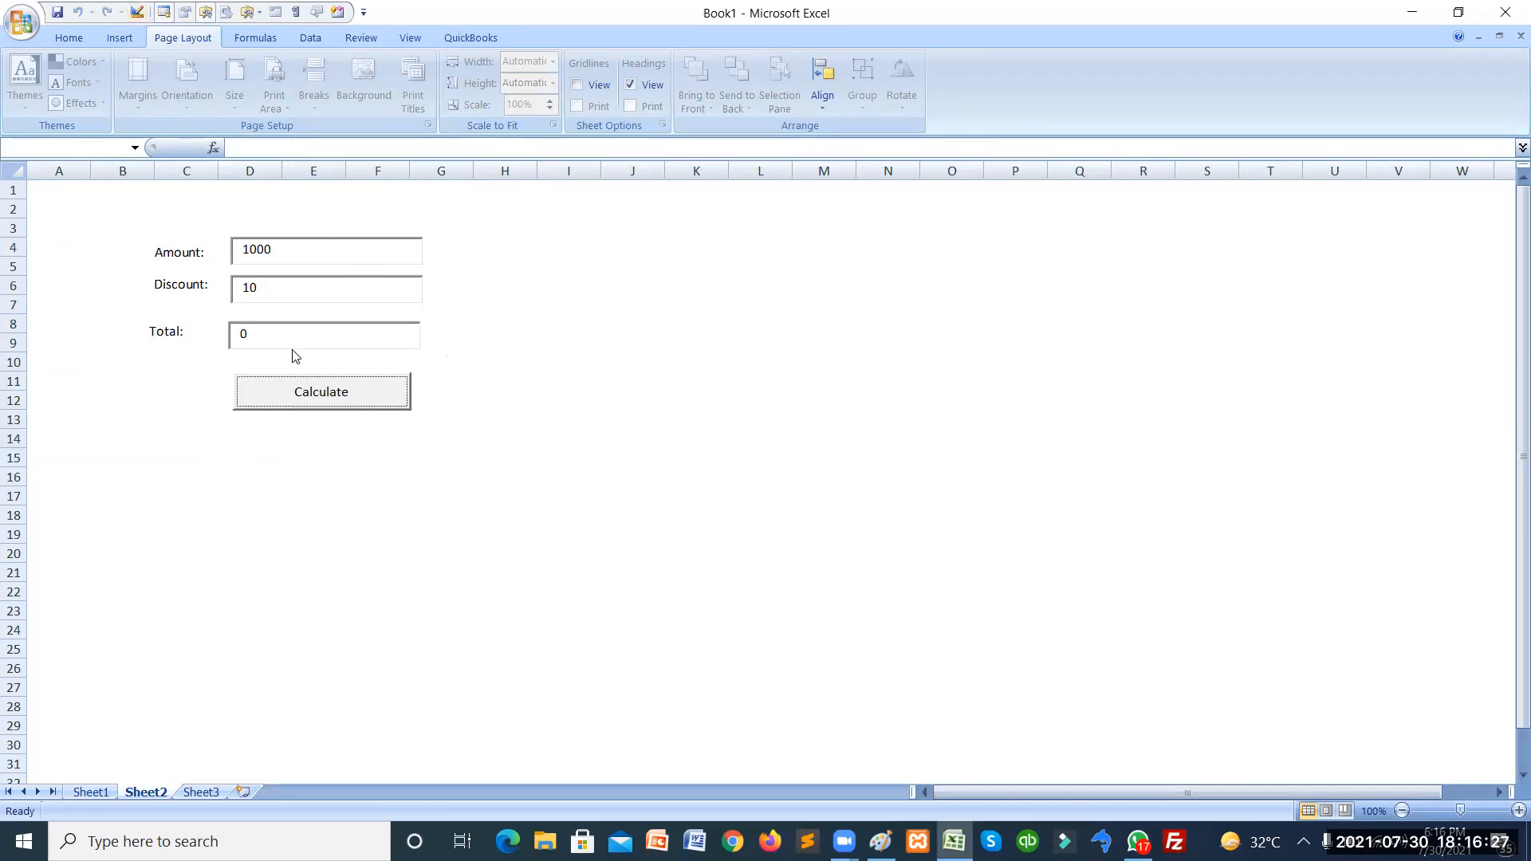
# Turn on Design Mode and open the Calculate button's code via View Code.
pyautogui.click(314, 399)
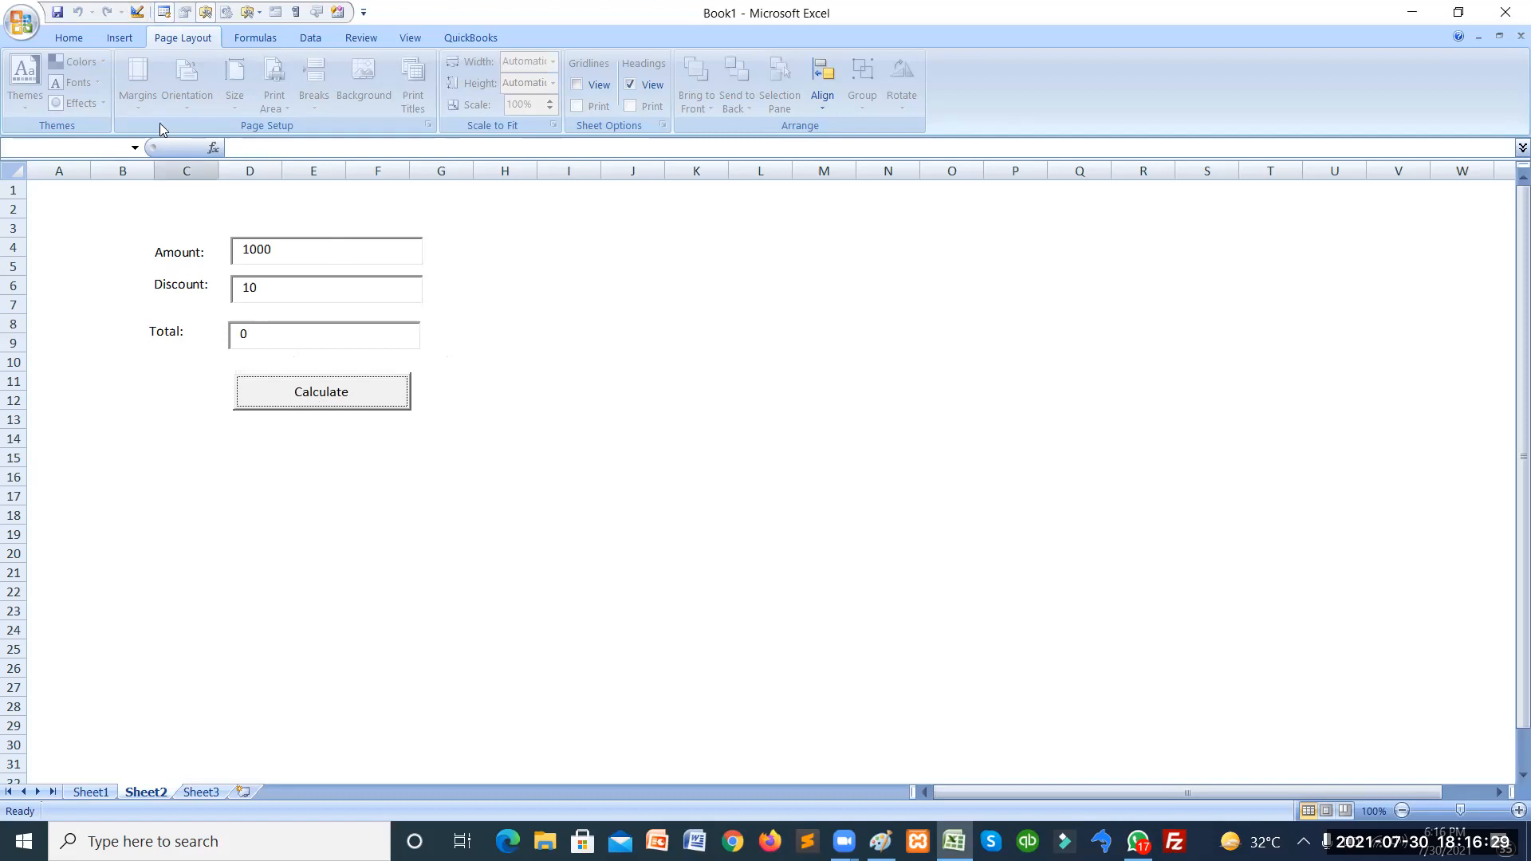
pyautogui.click(137, 13)
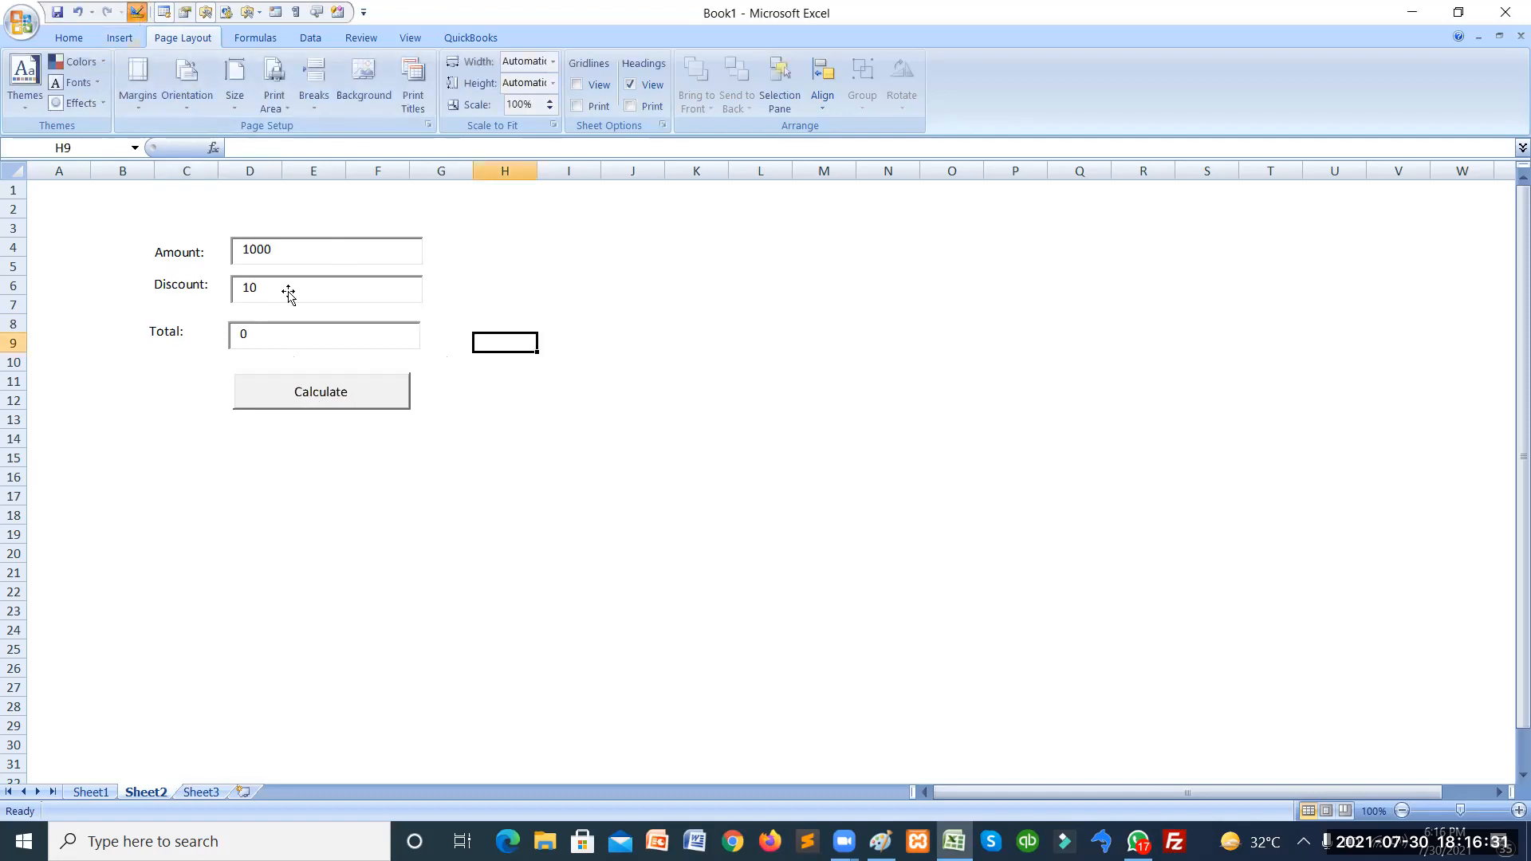
pyautogui.click(315, 395)
pyautogui.rightClick(318, 395)
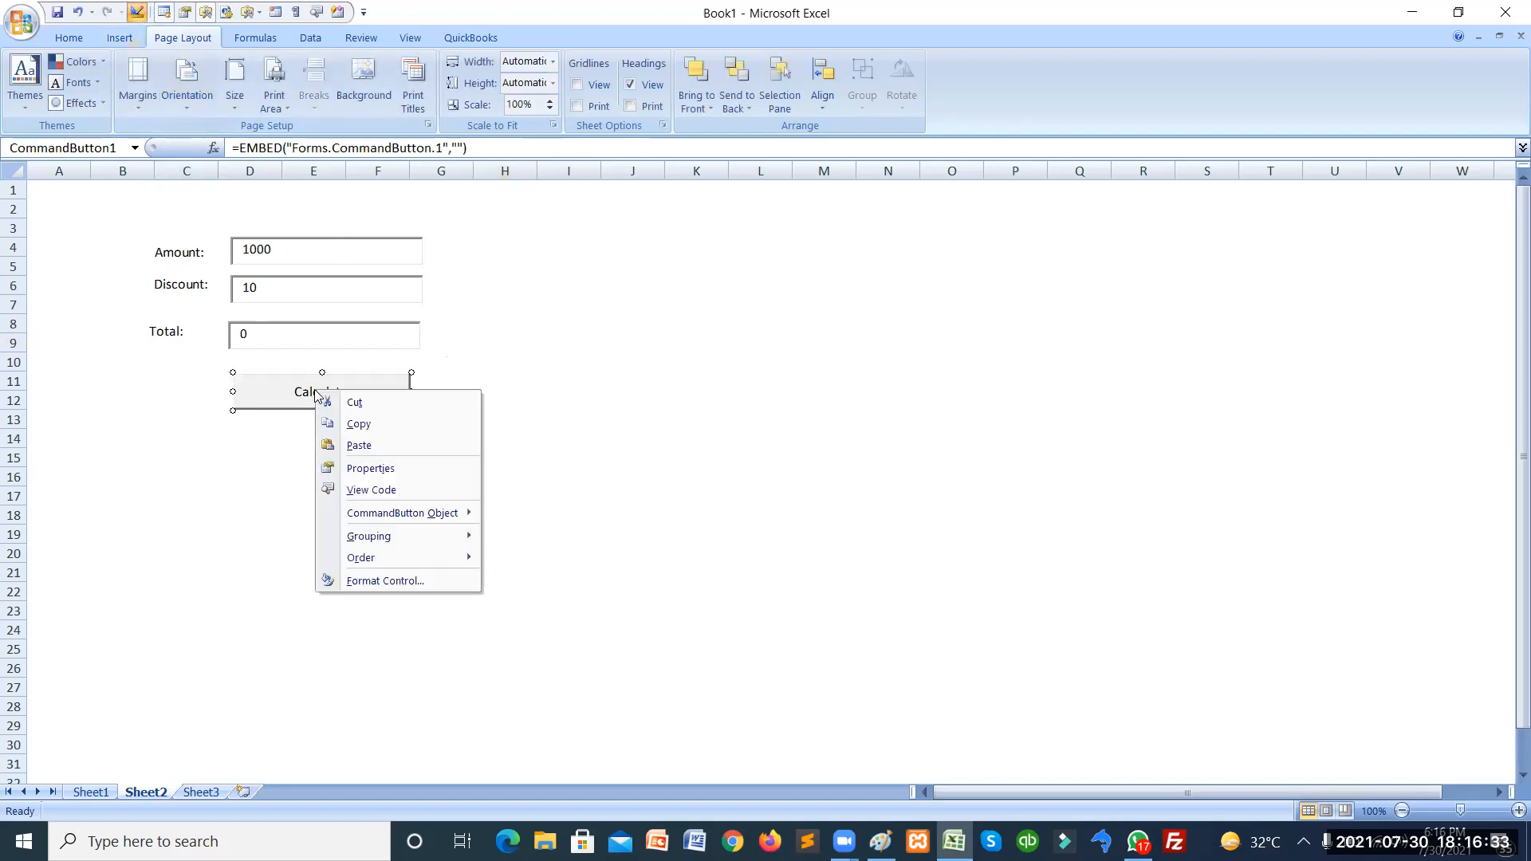
pyautogui.click(356, 491)
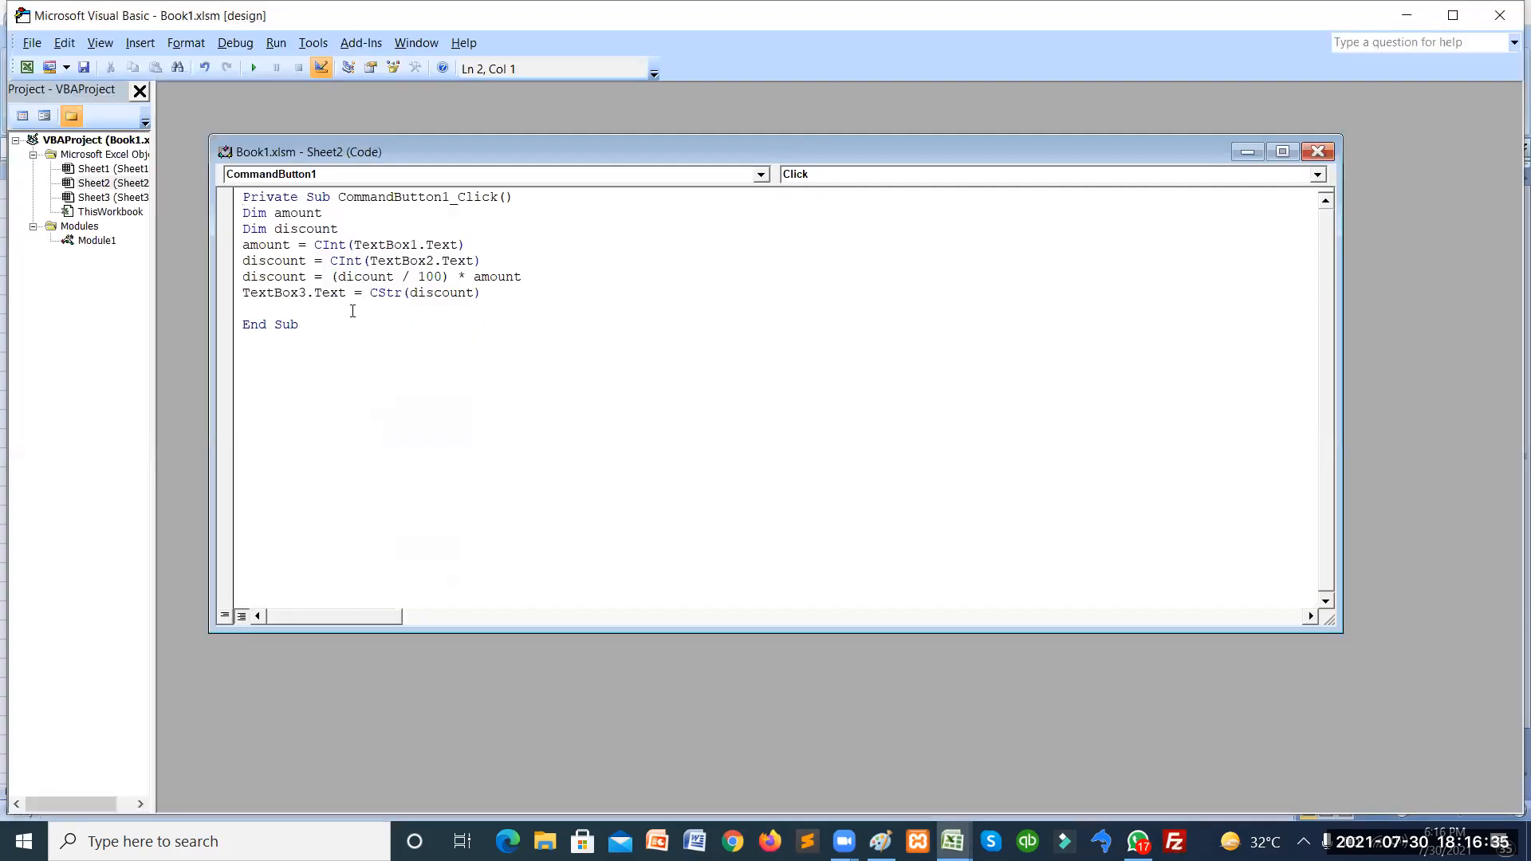
# Strip CStr from the TextBox3 line, save, and correct 'dicount' to 'discount' on line 6.
pyautogui.click(411, 294)
pyautogui.press('BackSpace')
pyautogui.press('BackSpace')
pyautogui.press('BackSpace')
pyautogui.press('BackSpace')
pyautogui.press('BackSpace')
pyautogui.press('BackSpace')
pyautogui.press('Right')
pyautogui.press('Right')
pyautogui.press('Right')
pyautogui.press('Right')
pyautogui.press('Right')
pyautogui.press('BackSpace')
pyautogui.hotkey('alt', 'f')
pyautogui.press('s')
pyautogui.click(357, 276)
pyautogui.write('s')
# Restore TextBox3.Text = CStr(discount), save the code, and close the VBA editor.
pyautogui.click(398, 295)
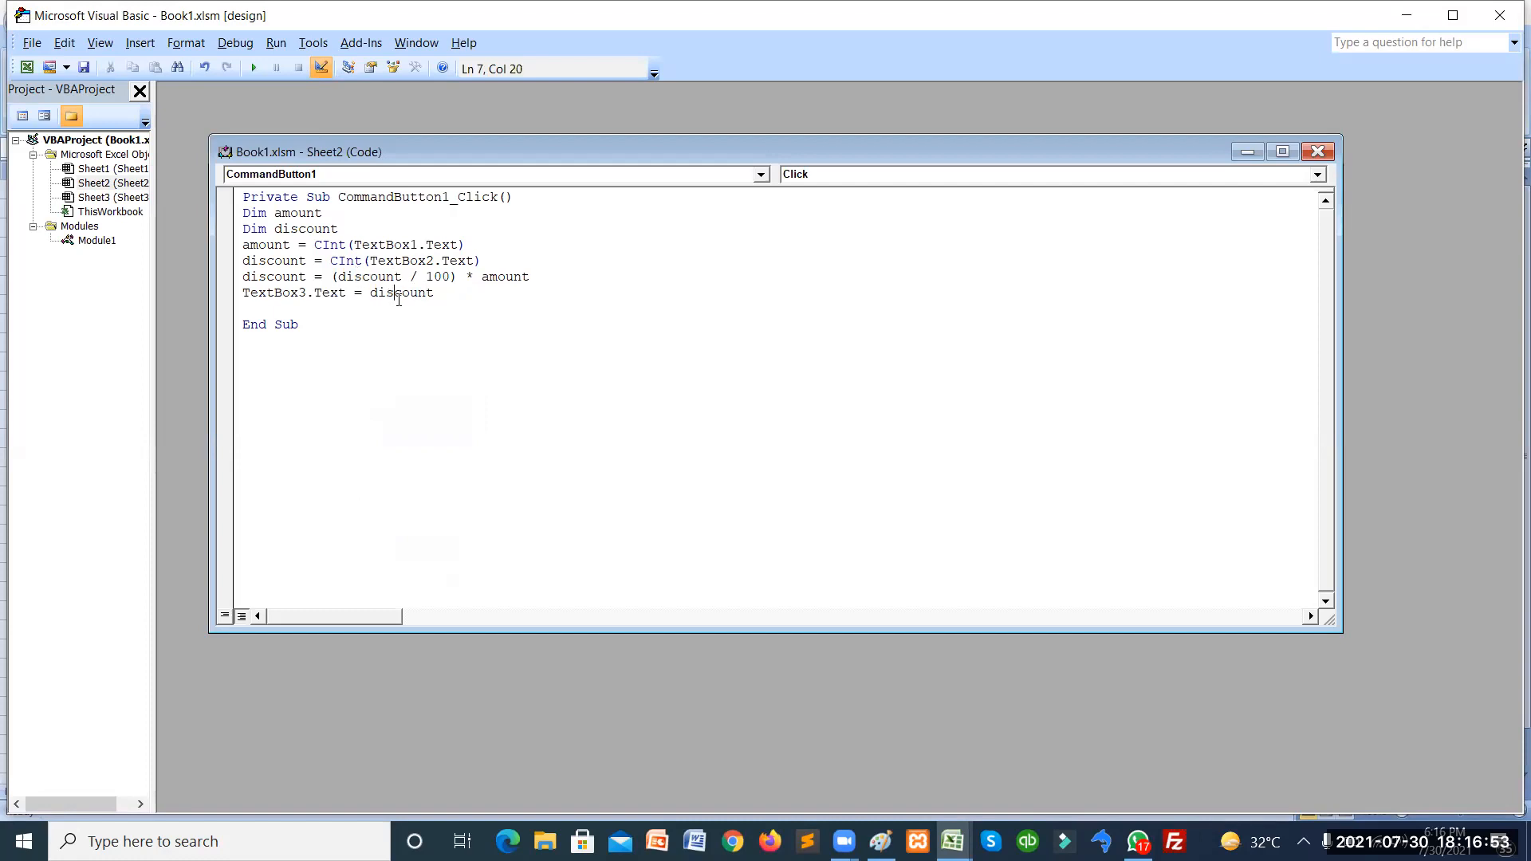
pyautogui.click(370, 292)
pyautogui.write('cstr(')
pyautogui.press('Right')
pyautogui.press('Right')
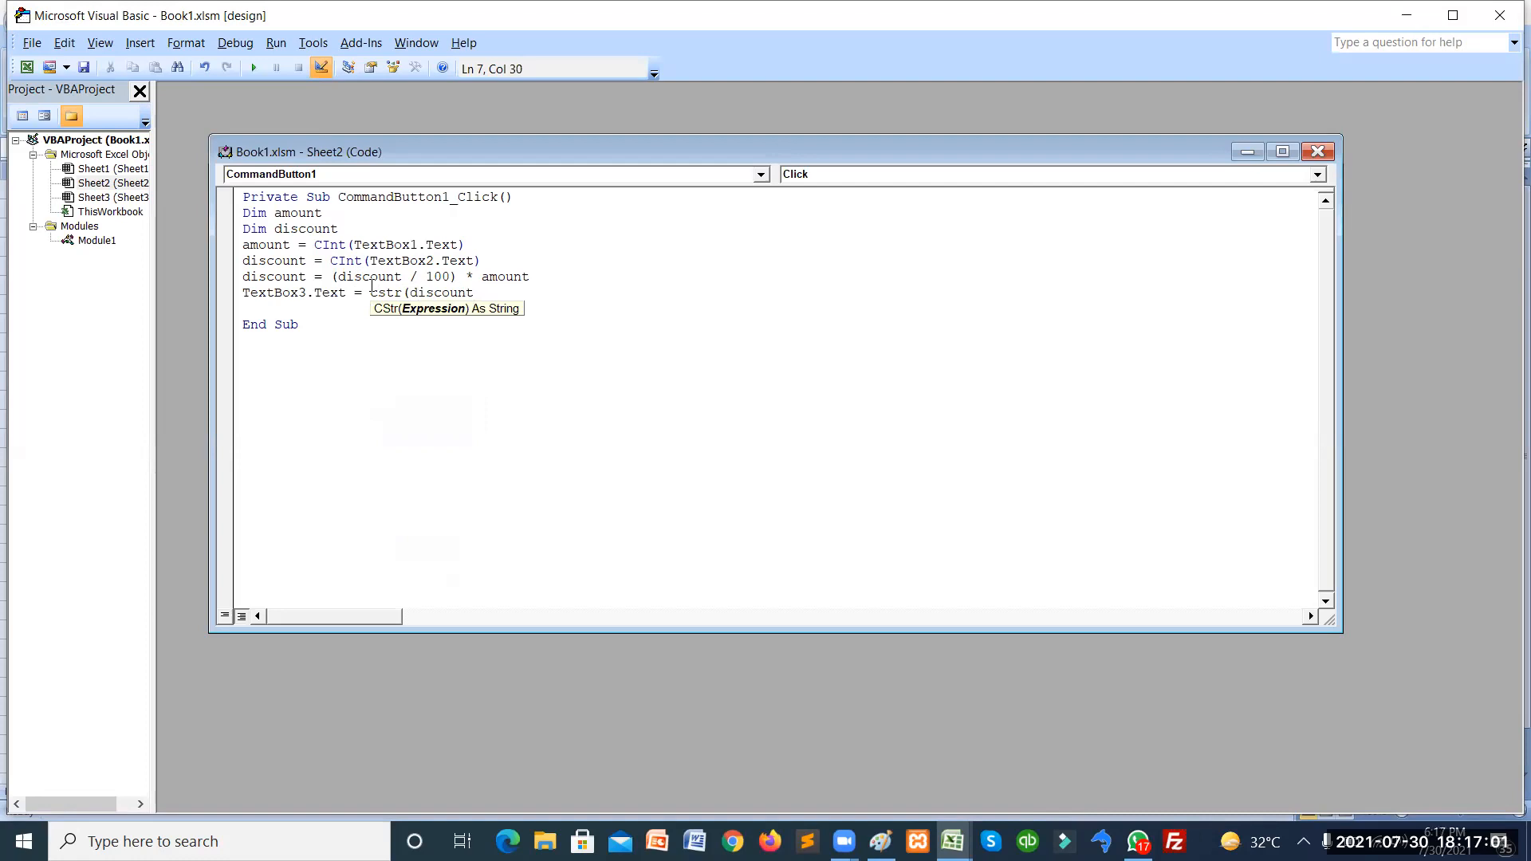
pyautogui.write(')')
pyautogui.hotkey('alt', 'f')
pyautogui.press('s')
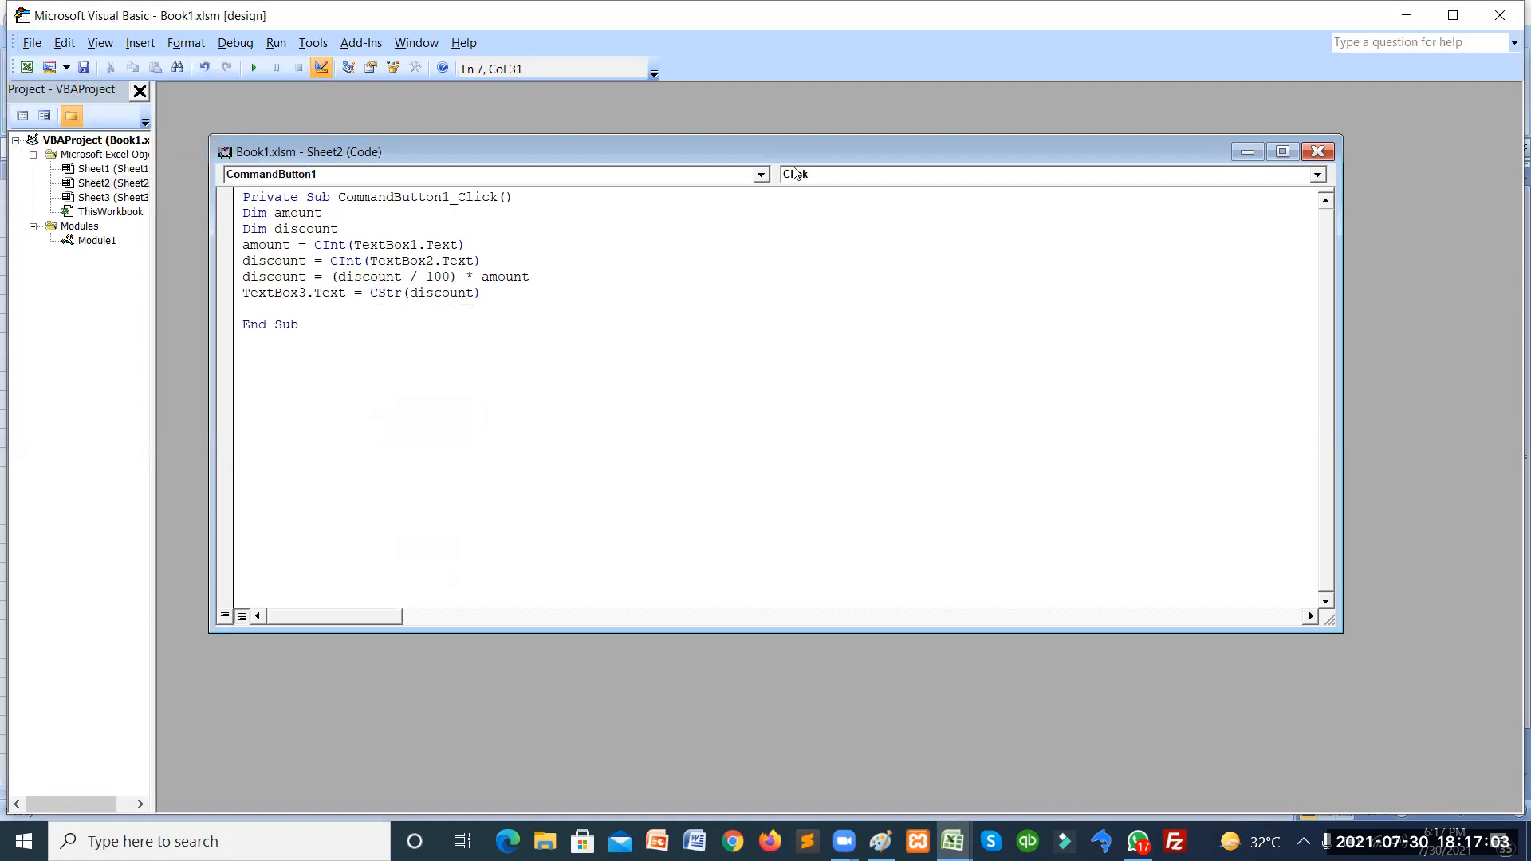
pyautogui.click(1499, 16)
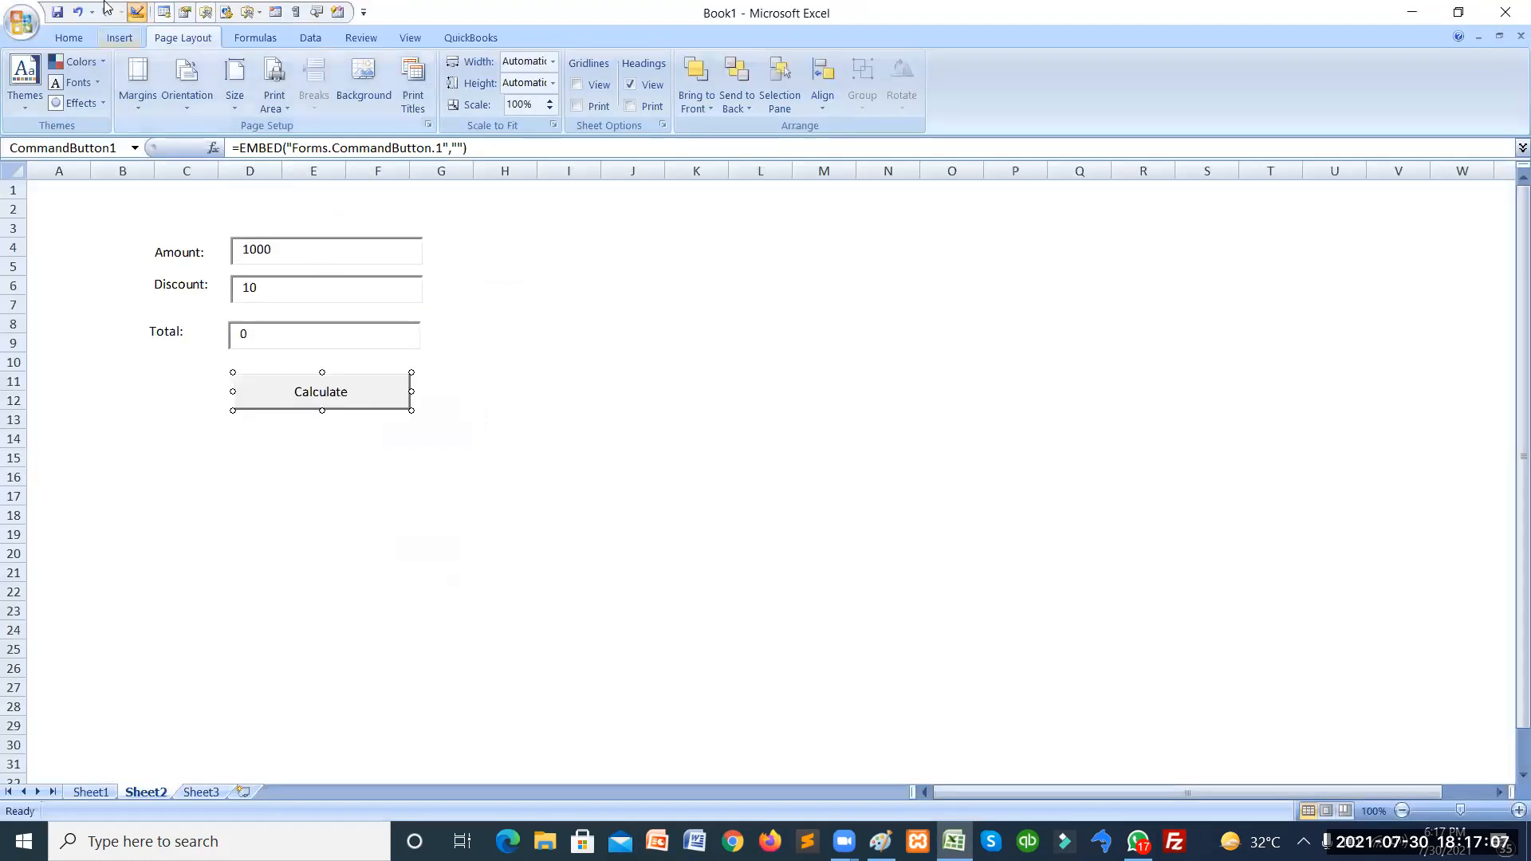
# Turn off Design Mode and run Calculate, which now puts 100 in Total.
pyautogui.click(130, 8)
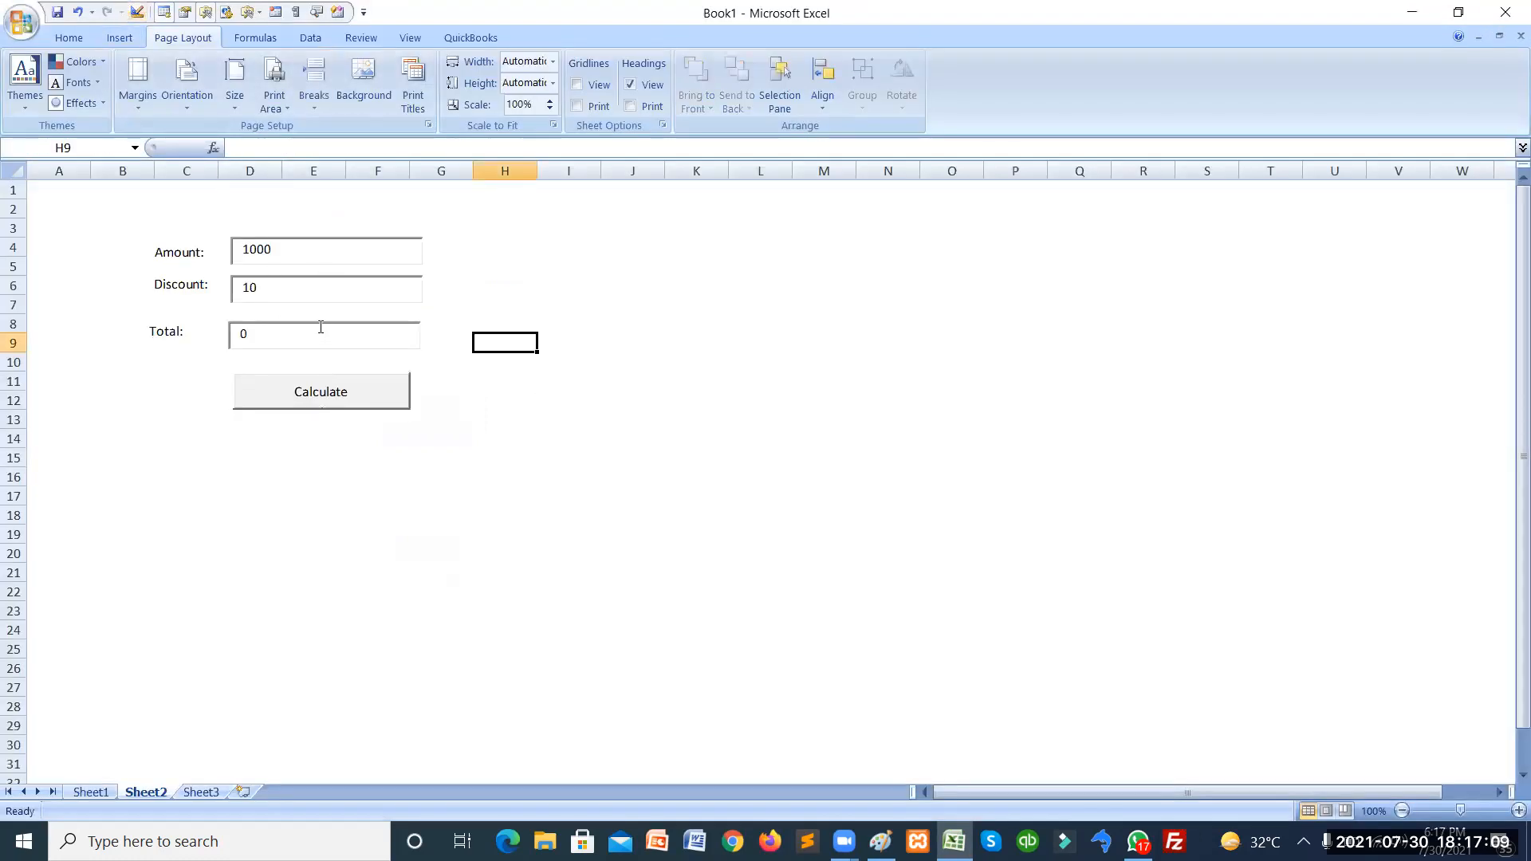
pyautogui.click(310, 390)
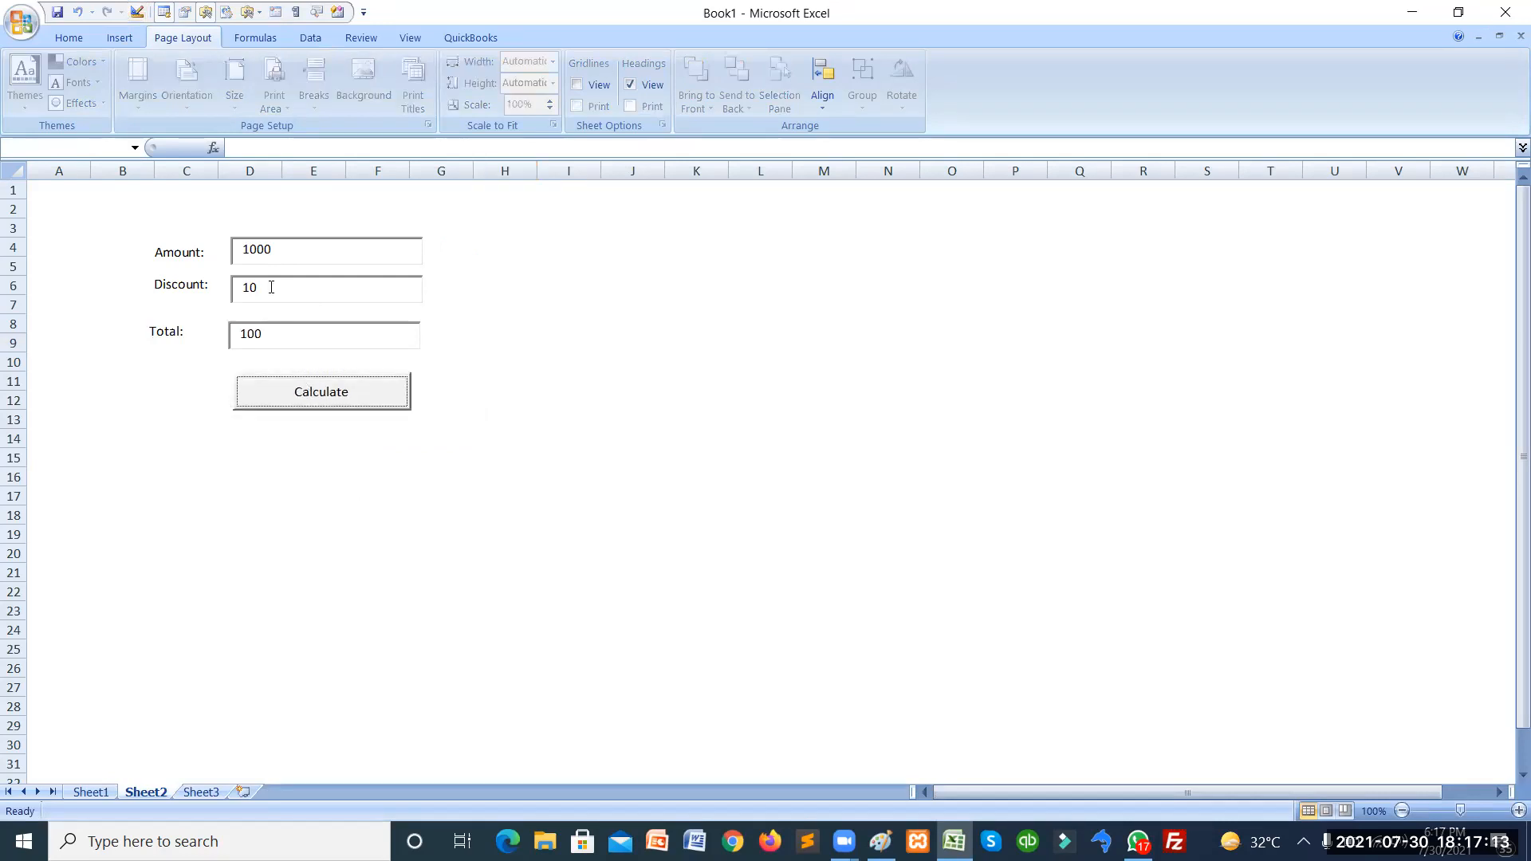
pyautogui.hotkey('alt', 'Tab')
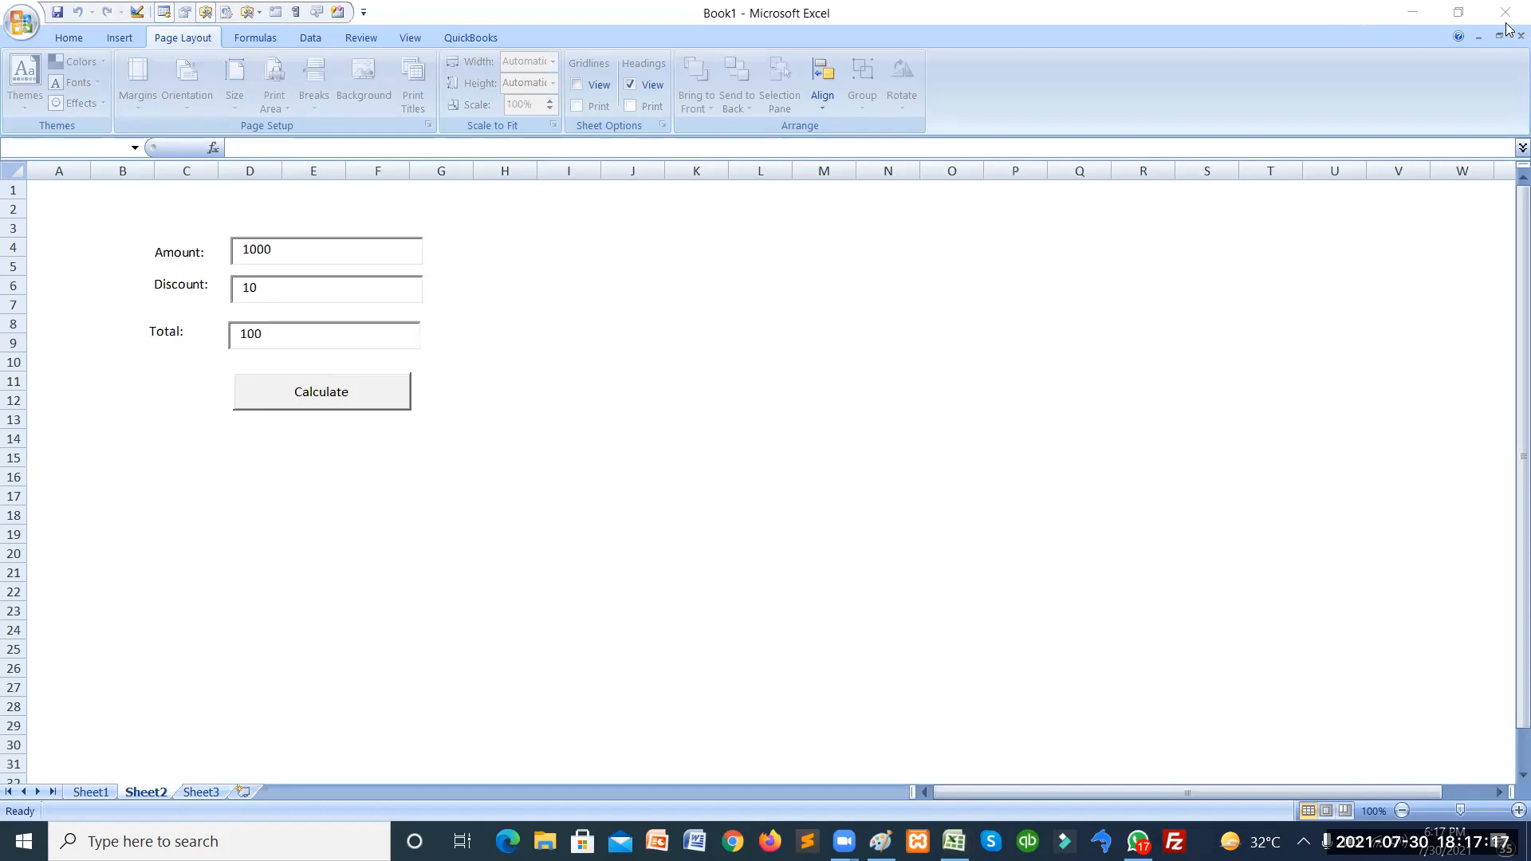
pyautogui.click(142, 16)
# Turn on Design Mode and open the Calculate button's code via View Code.
pyautogui.click(137, 13)
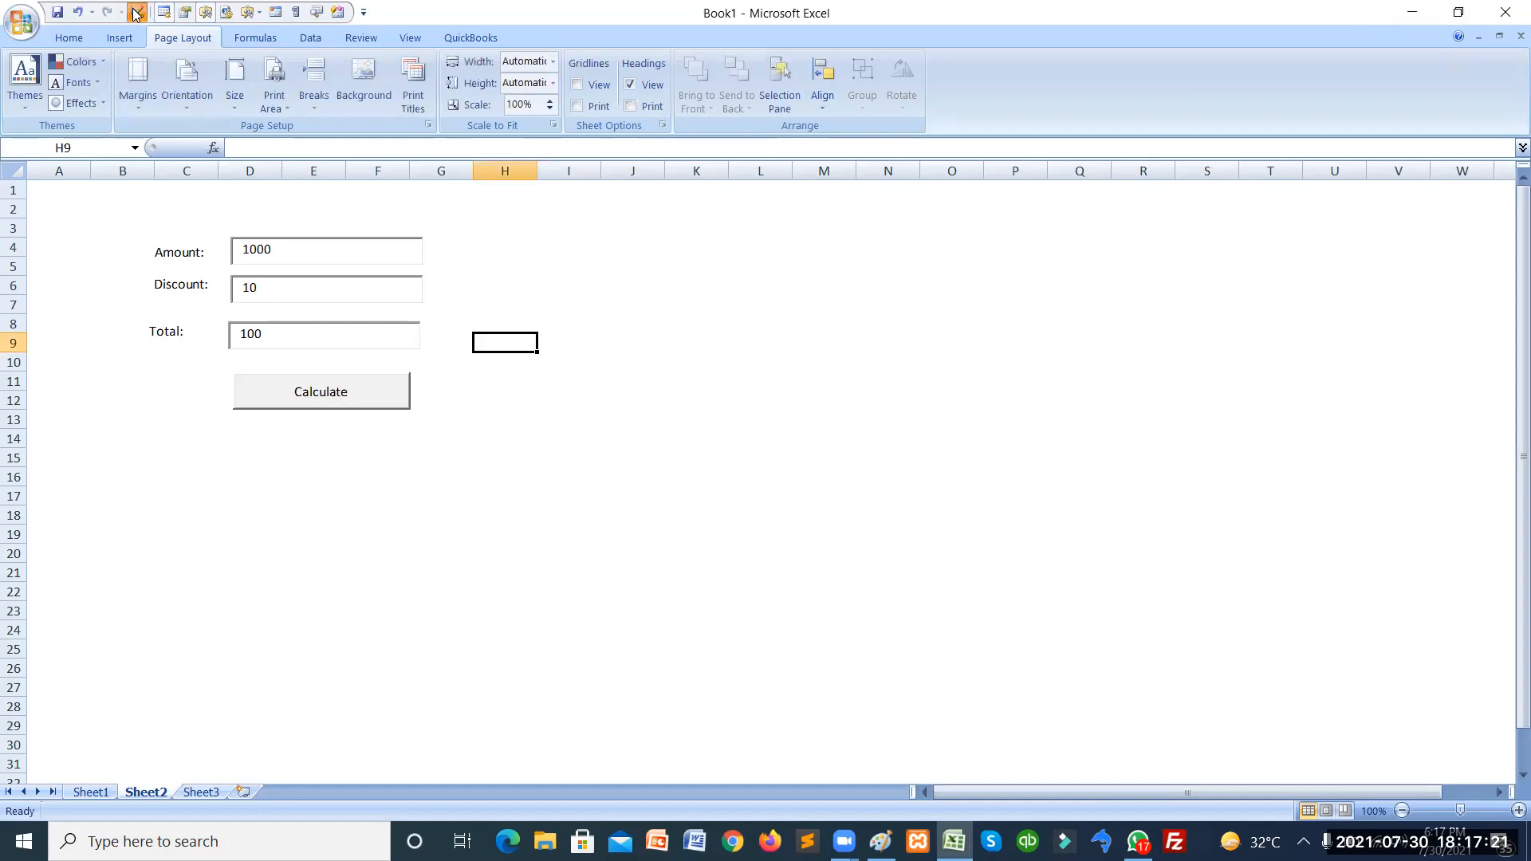
pyautogui.click(336, 396)
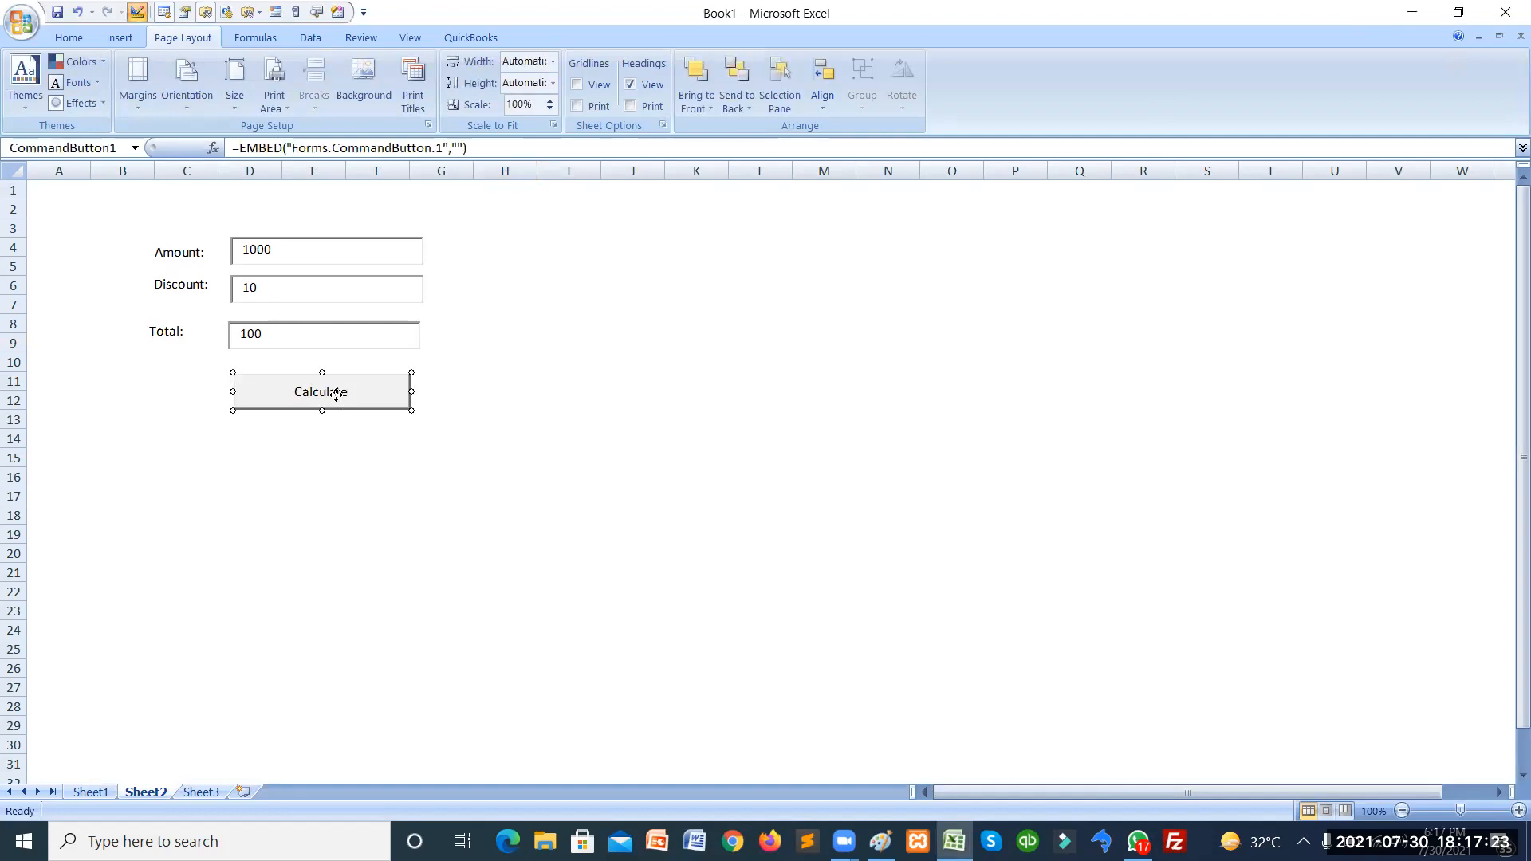
pyautogui.rightClick(338, 397)
pyautogui.click(390, 476)
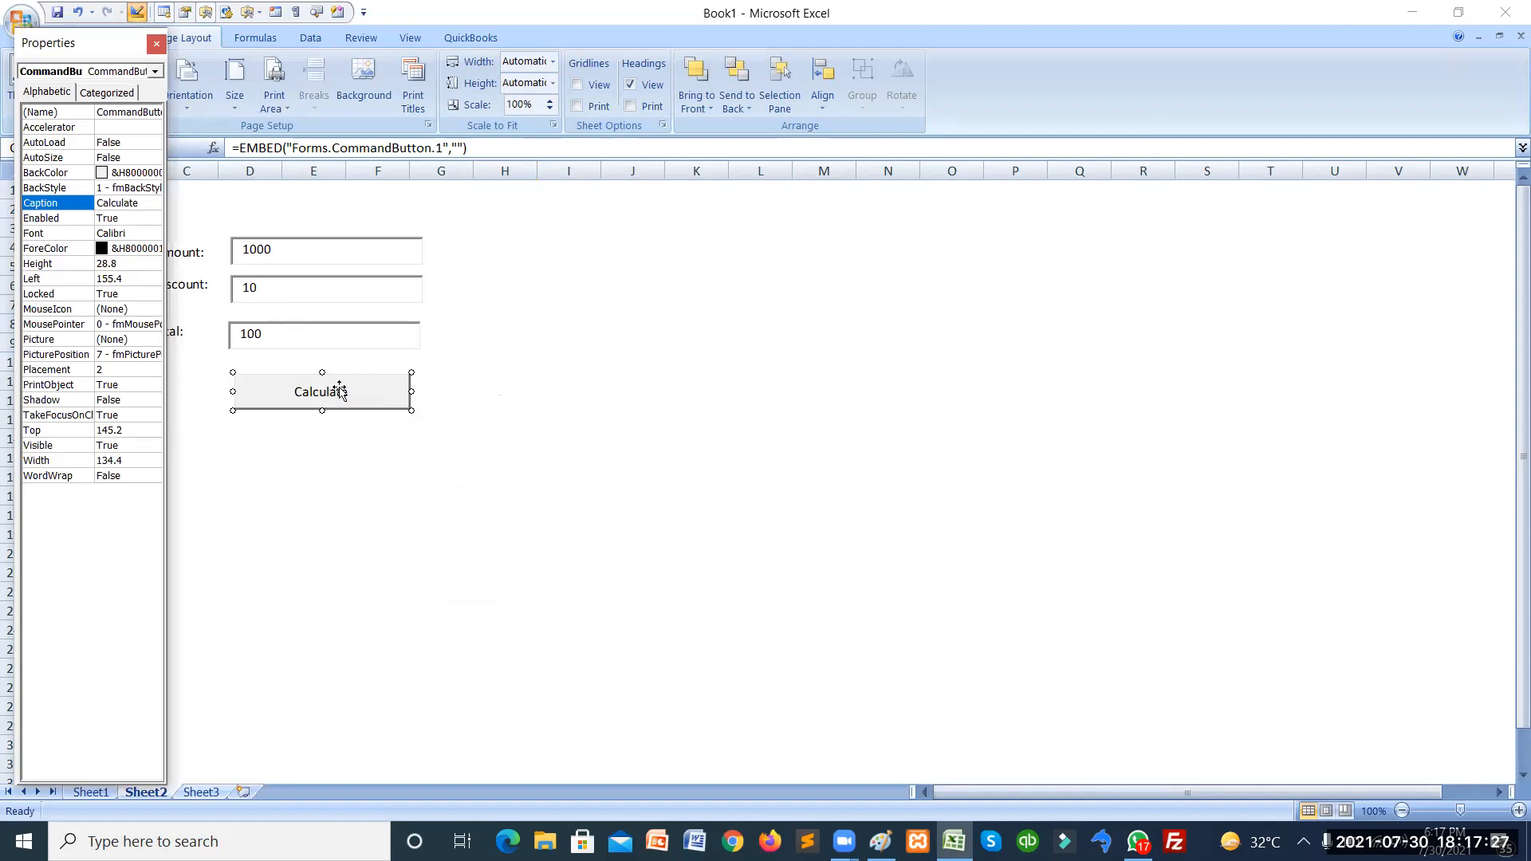
pyautogui.rightClick(339, 390)
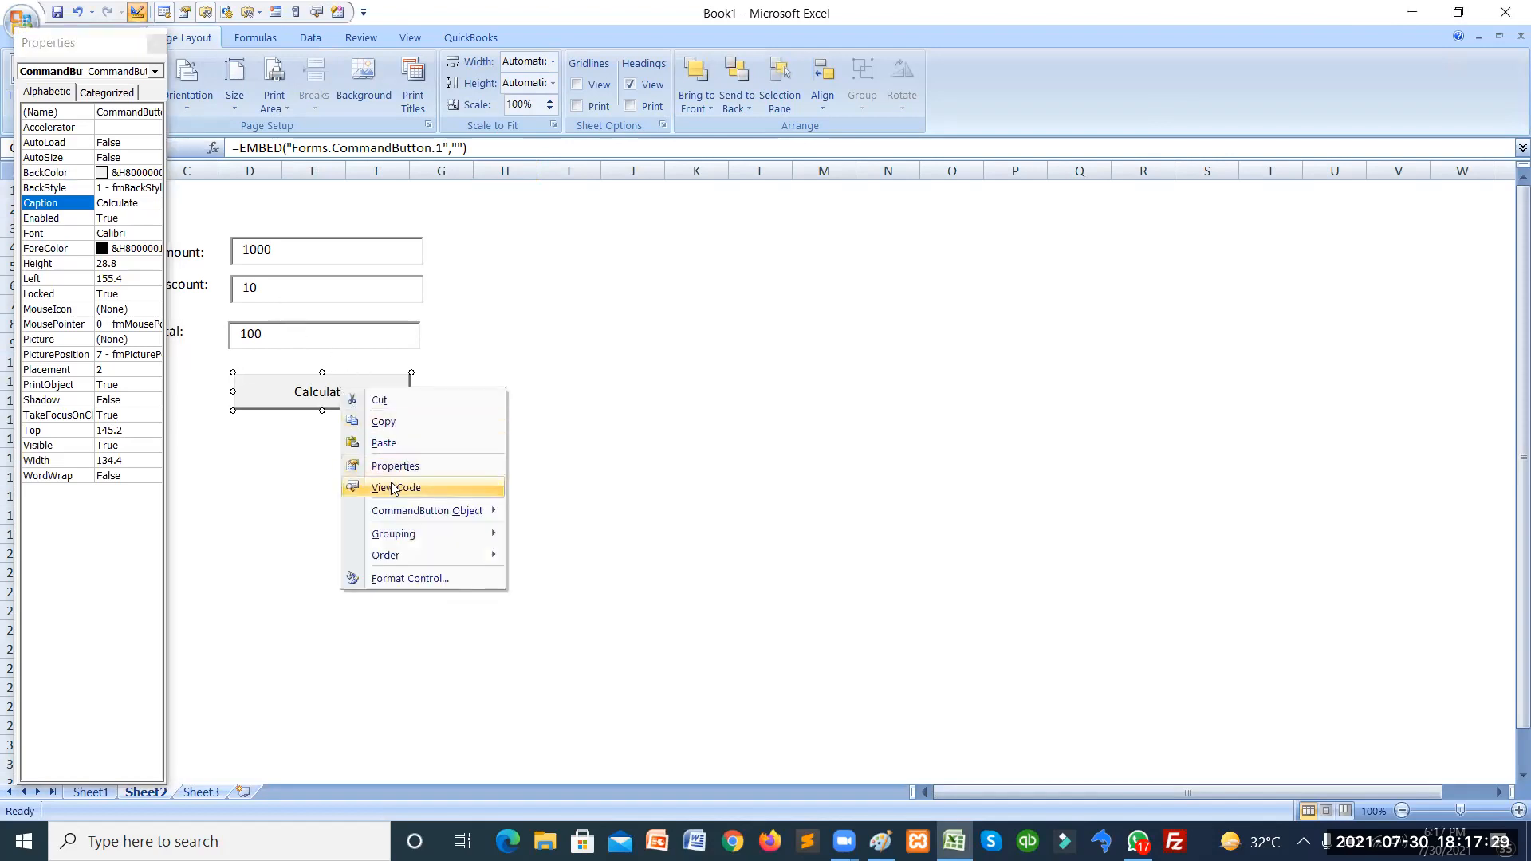
pyautogui.click(392, 487)
# Change line 7 to TextBox3.Text = Str(amount - discount) and close the VBA editor.
pyautogui.click(484, 292)
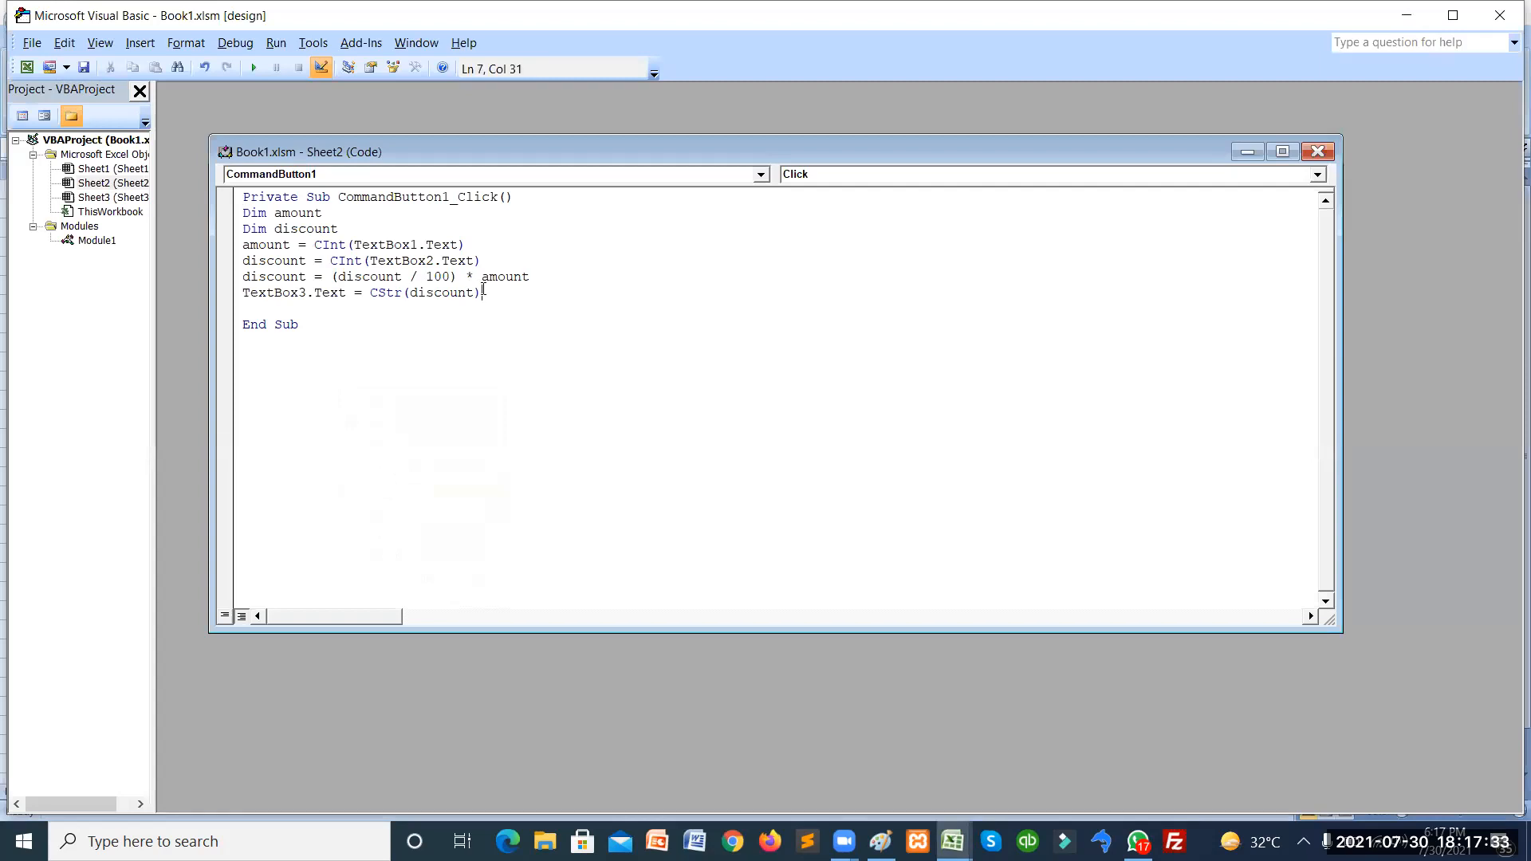
pyautogui.press('Left')
pyautogui.press('Left')
pyautogui.press('Left')
pyautogui.press('Left')
pyautogui.press('Left')
pyautogui.press('Left')
pyautogui.press('Left')
pyautogui.press('Left')
pyautogui.press('Left')
pyautogui.press('Left')
pyautogui.press('Left')
pyautogui.press('Left')
pyautogui.write('amount-')
pyautogui.press('BackSpace')
pyautogui.press('BackSpace')
pyautogui.press('BackSpace')
pyautogui.press('BackSpace')
pyautogui.press('BackSpace')
pyautogui.click(368, 293)
pyautogui.write('str(')
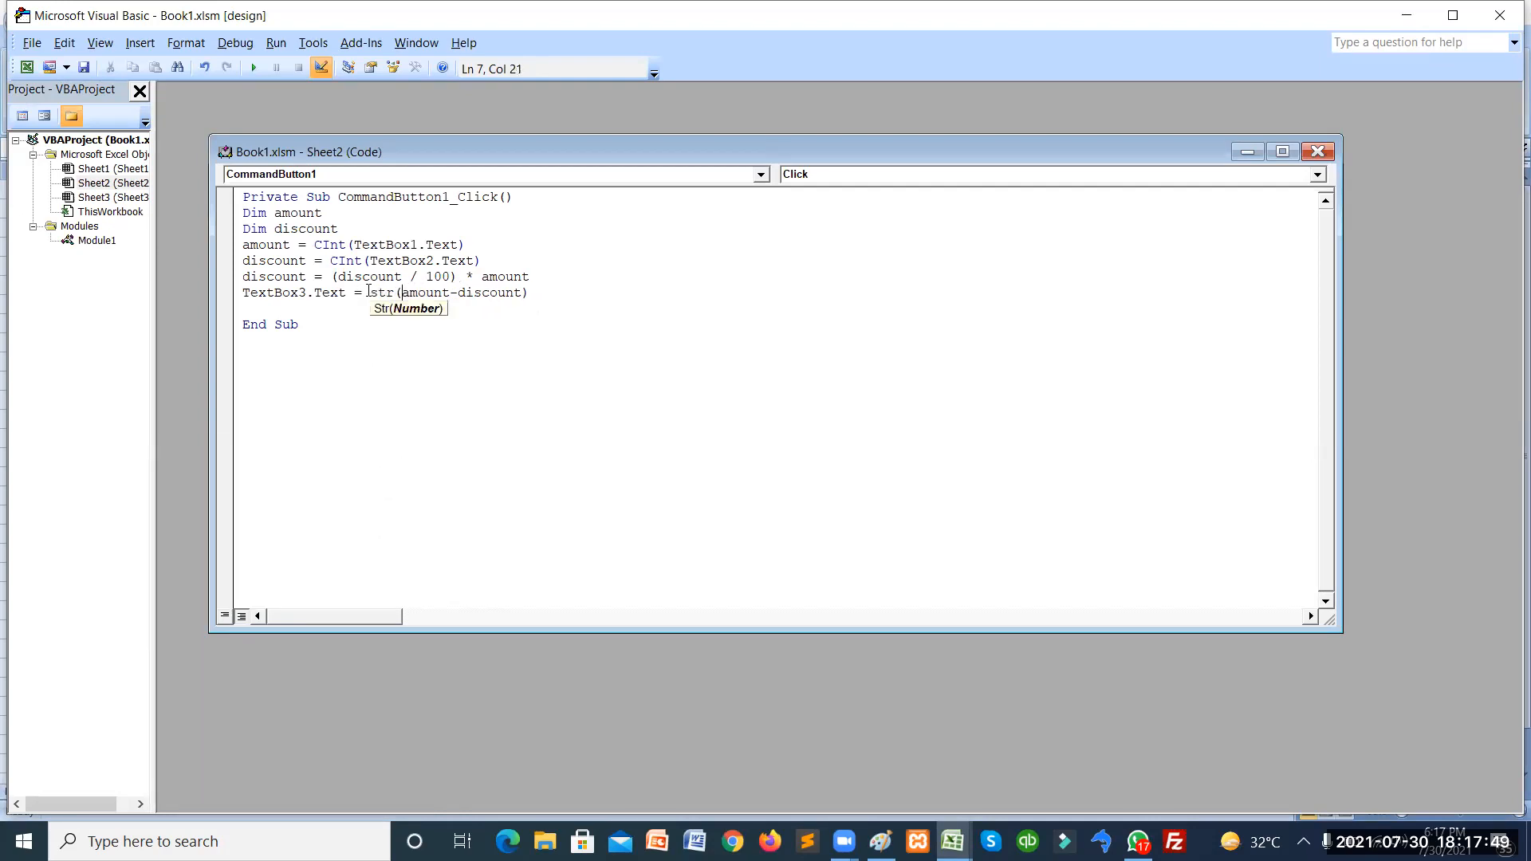
pyautogui.click(569, 294)
pyautogui.click(435, 325)
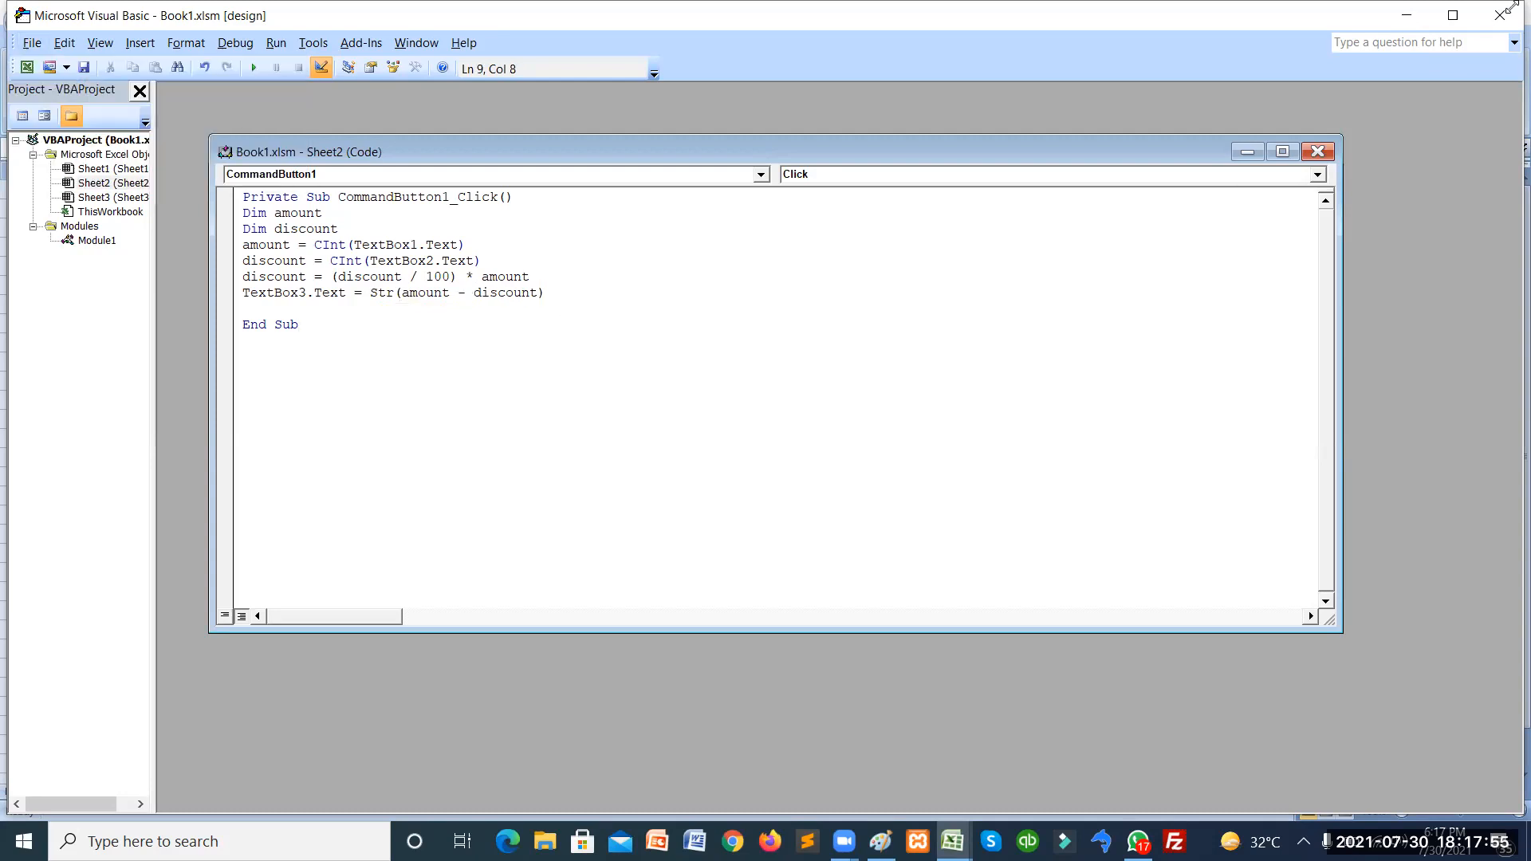
pyautogui.click(1500, 16)
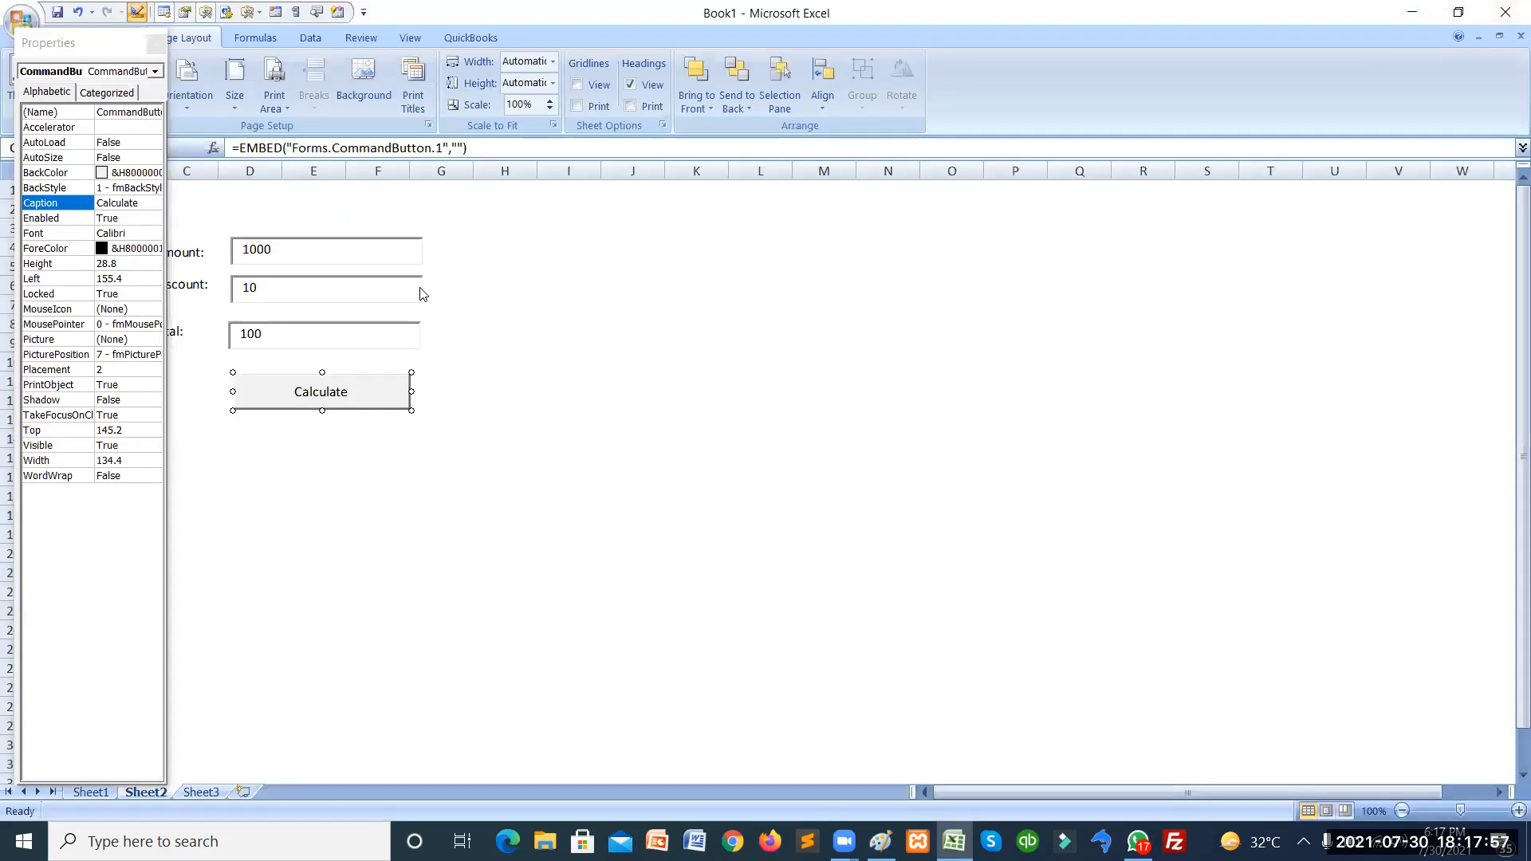
# Close the Properties window, leave Design Mode, and run Calculate to get 900 in Total.
pyautogui.click(156, 43)
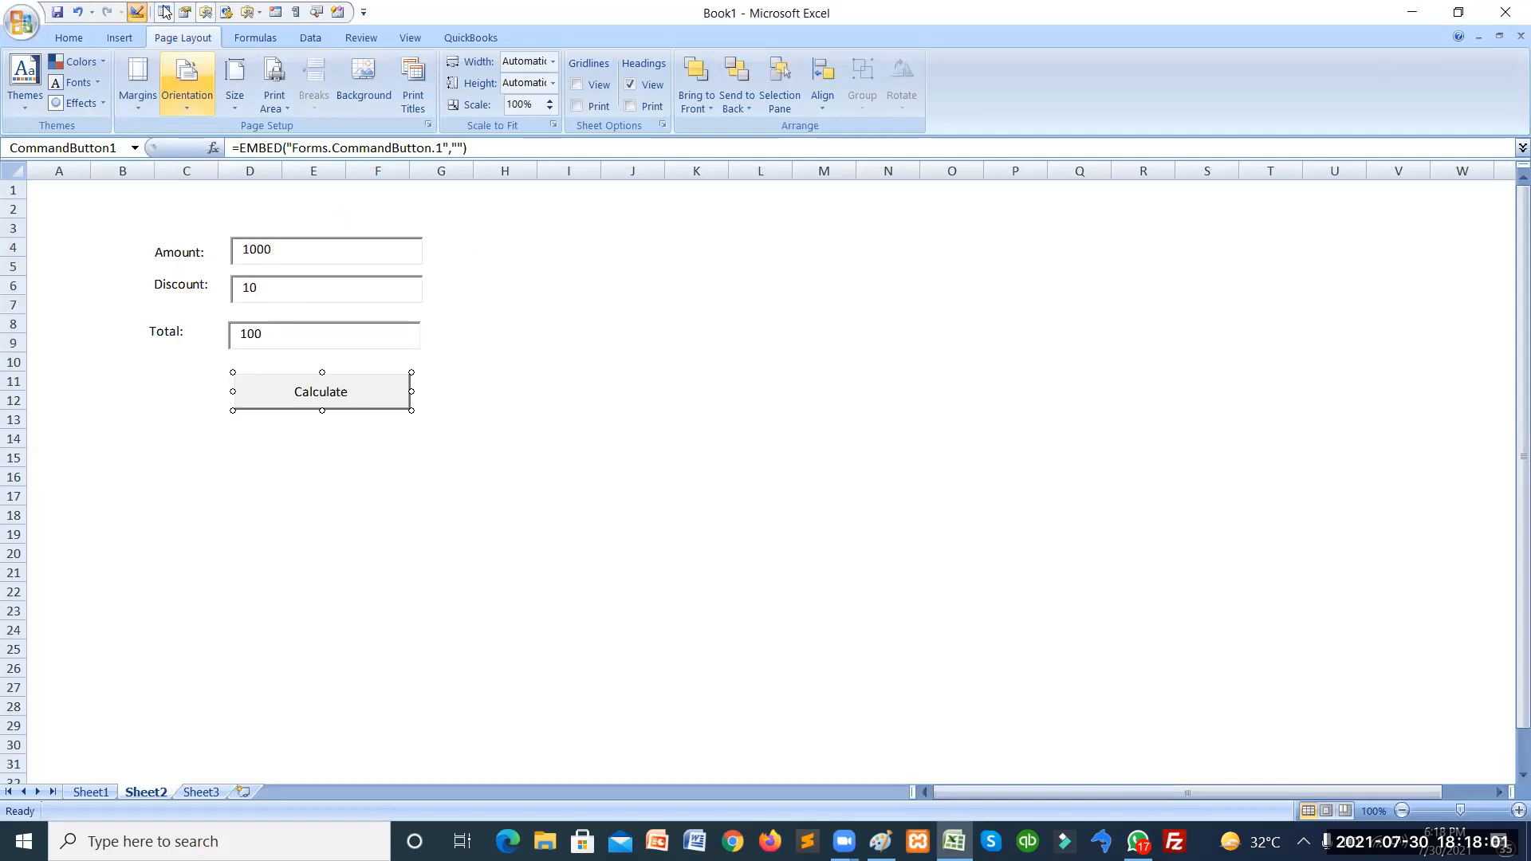
pyautogui.click(164, 11)
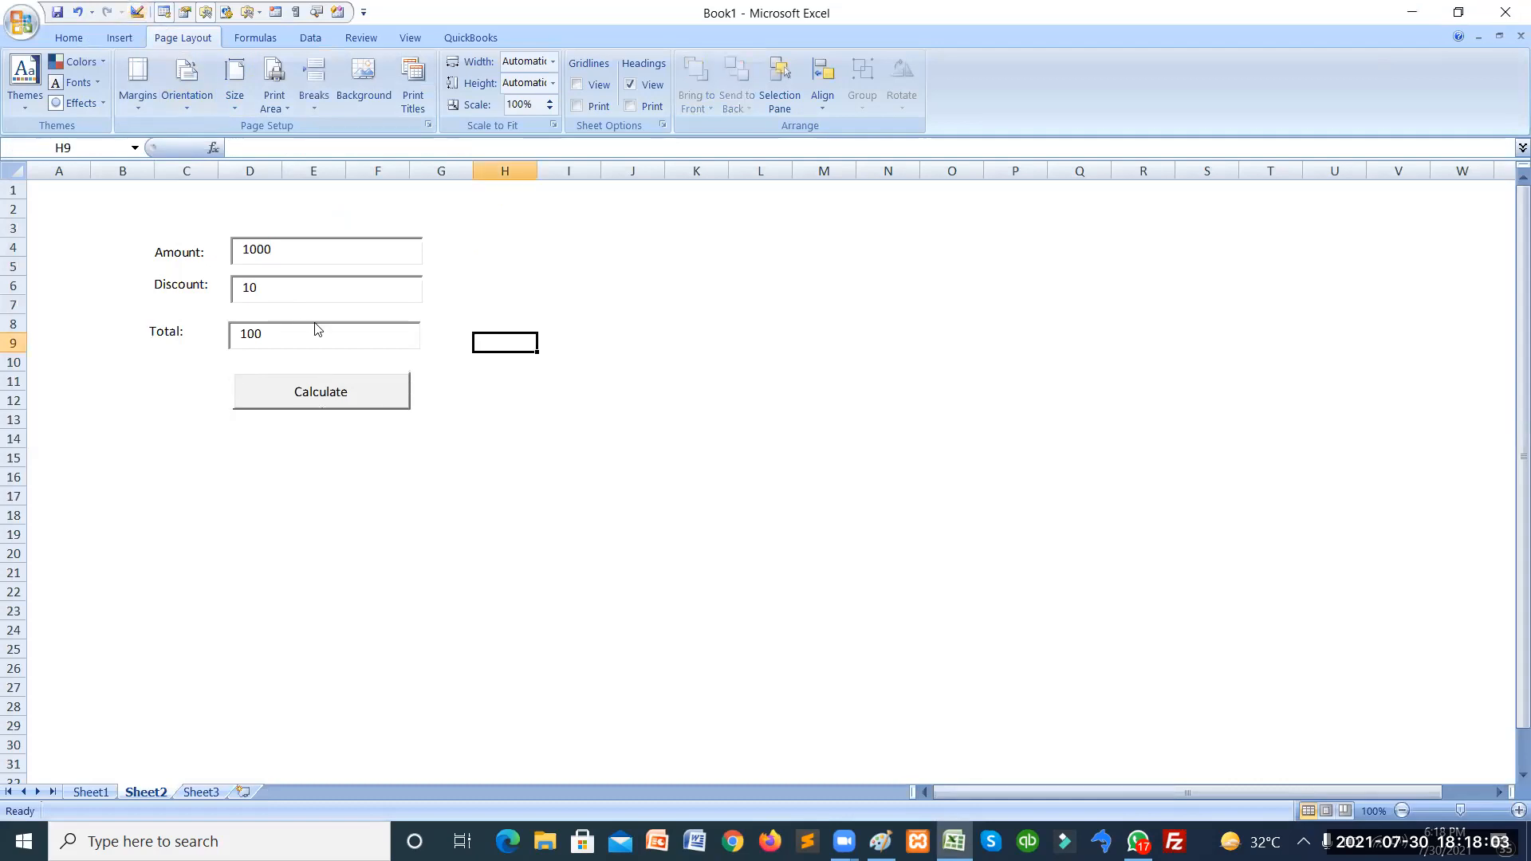
pyautogui.click(317, 390)
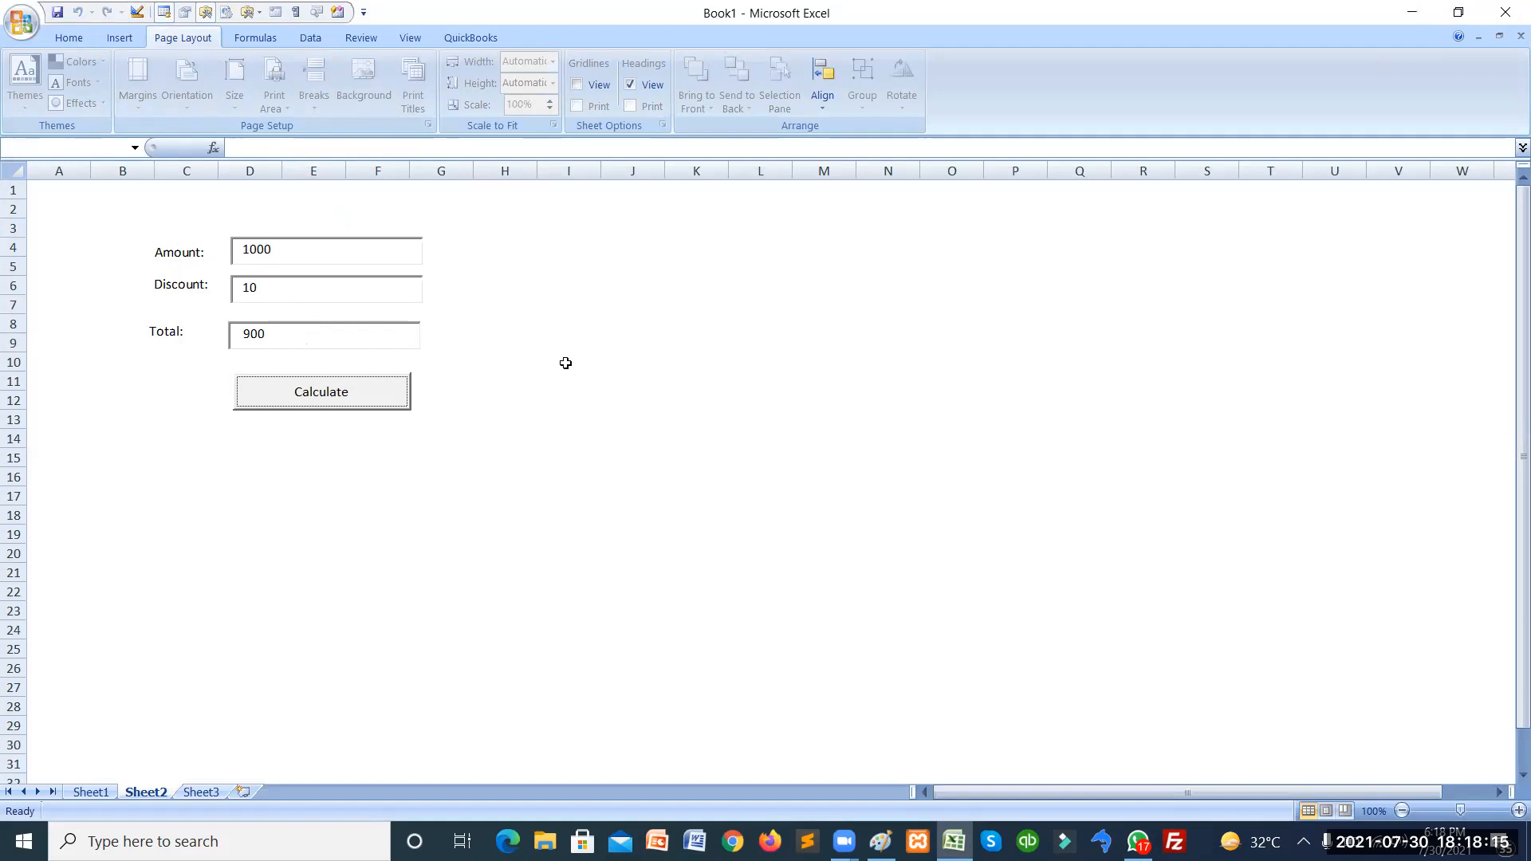
pyautogui.click(537, 331)
pyautogui.click(665, 321)
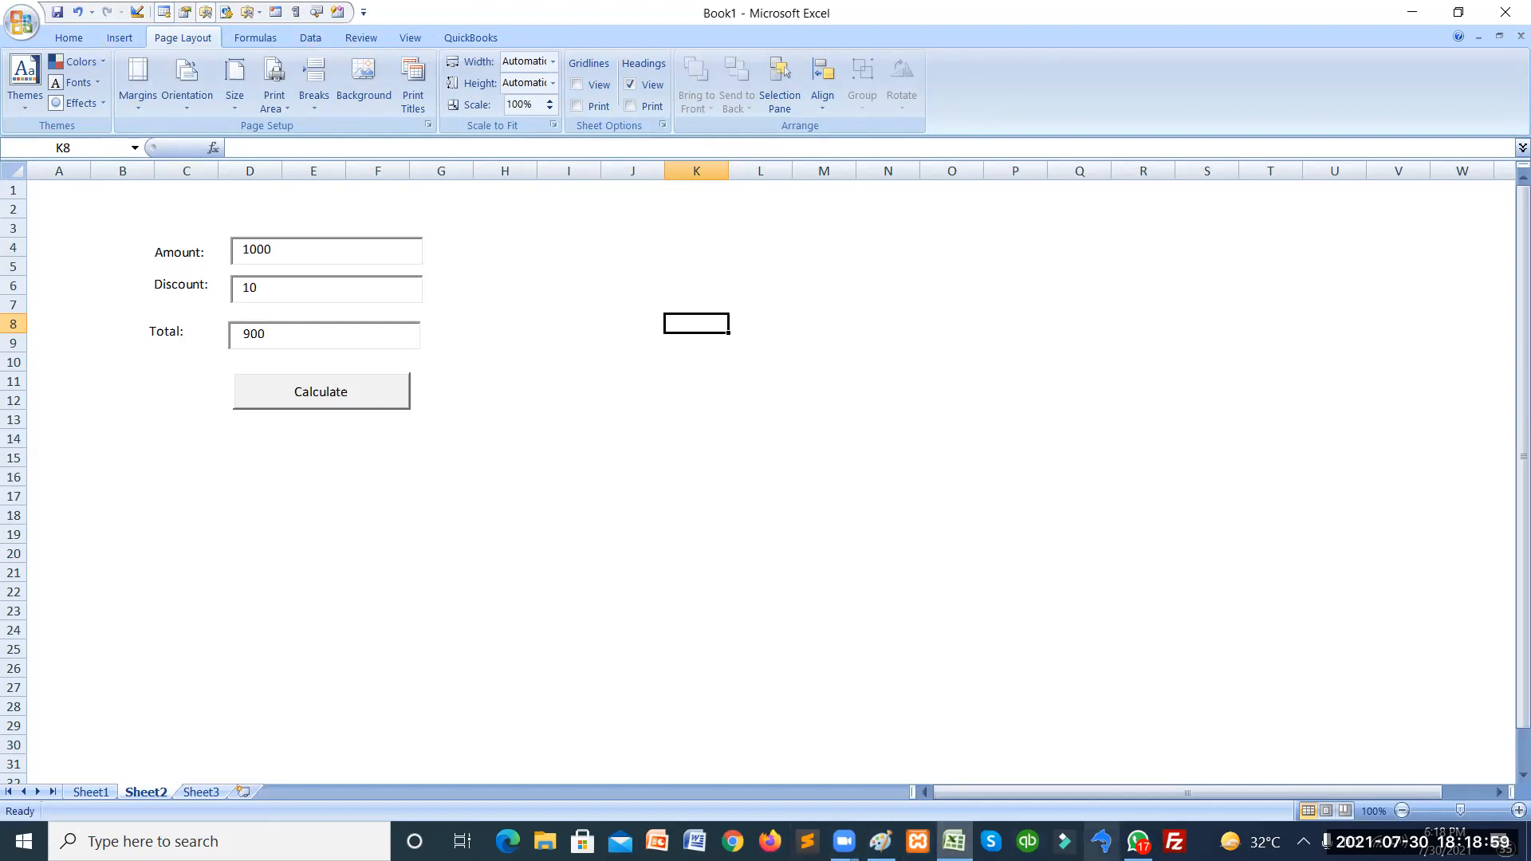
pyautogui.click(843, 841)
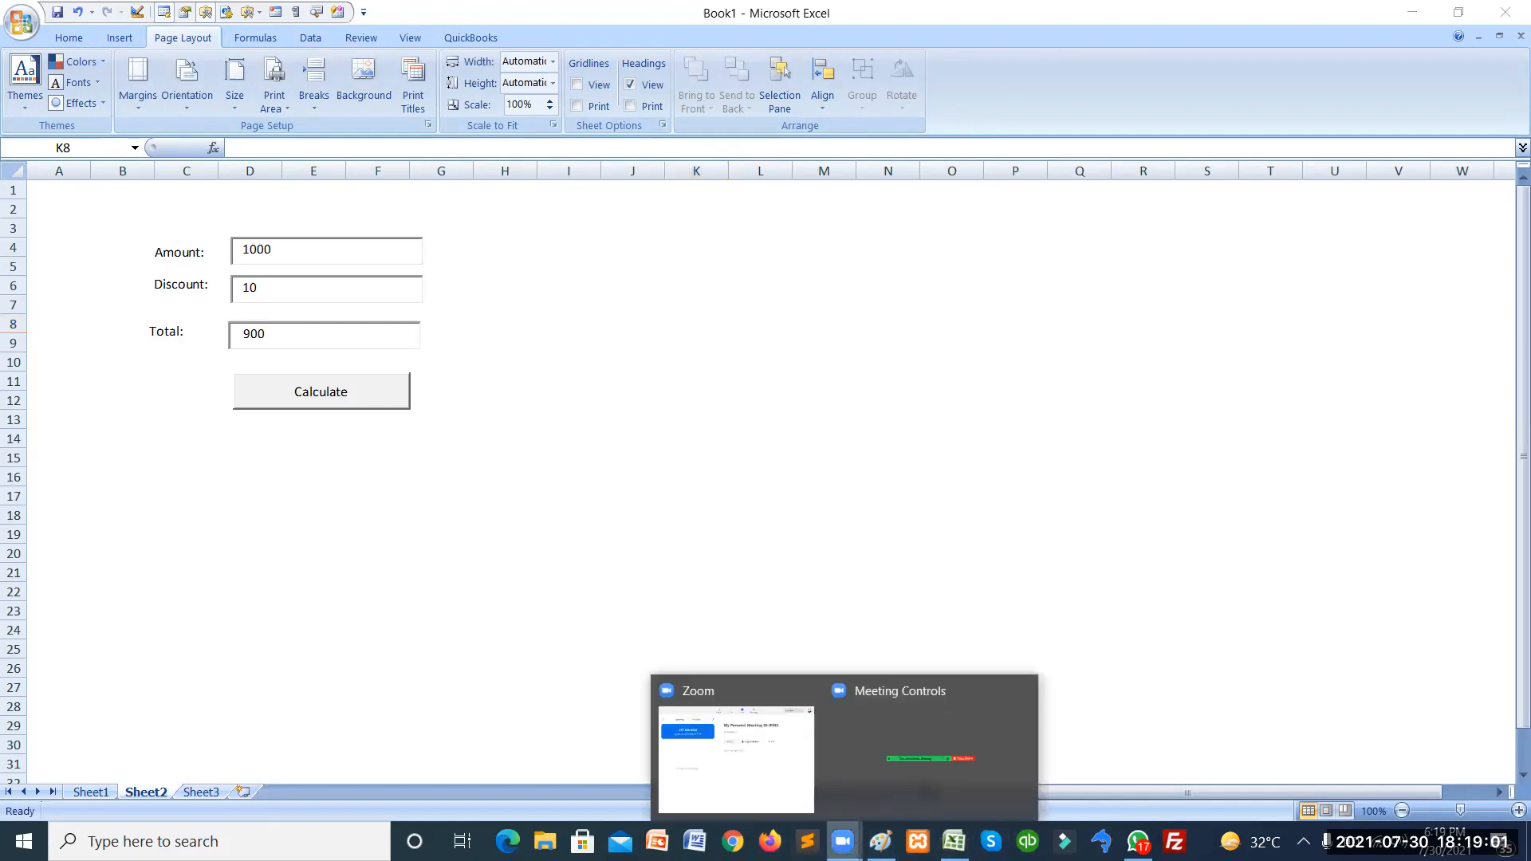
pyautogui.click(839, 770)
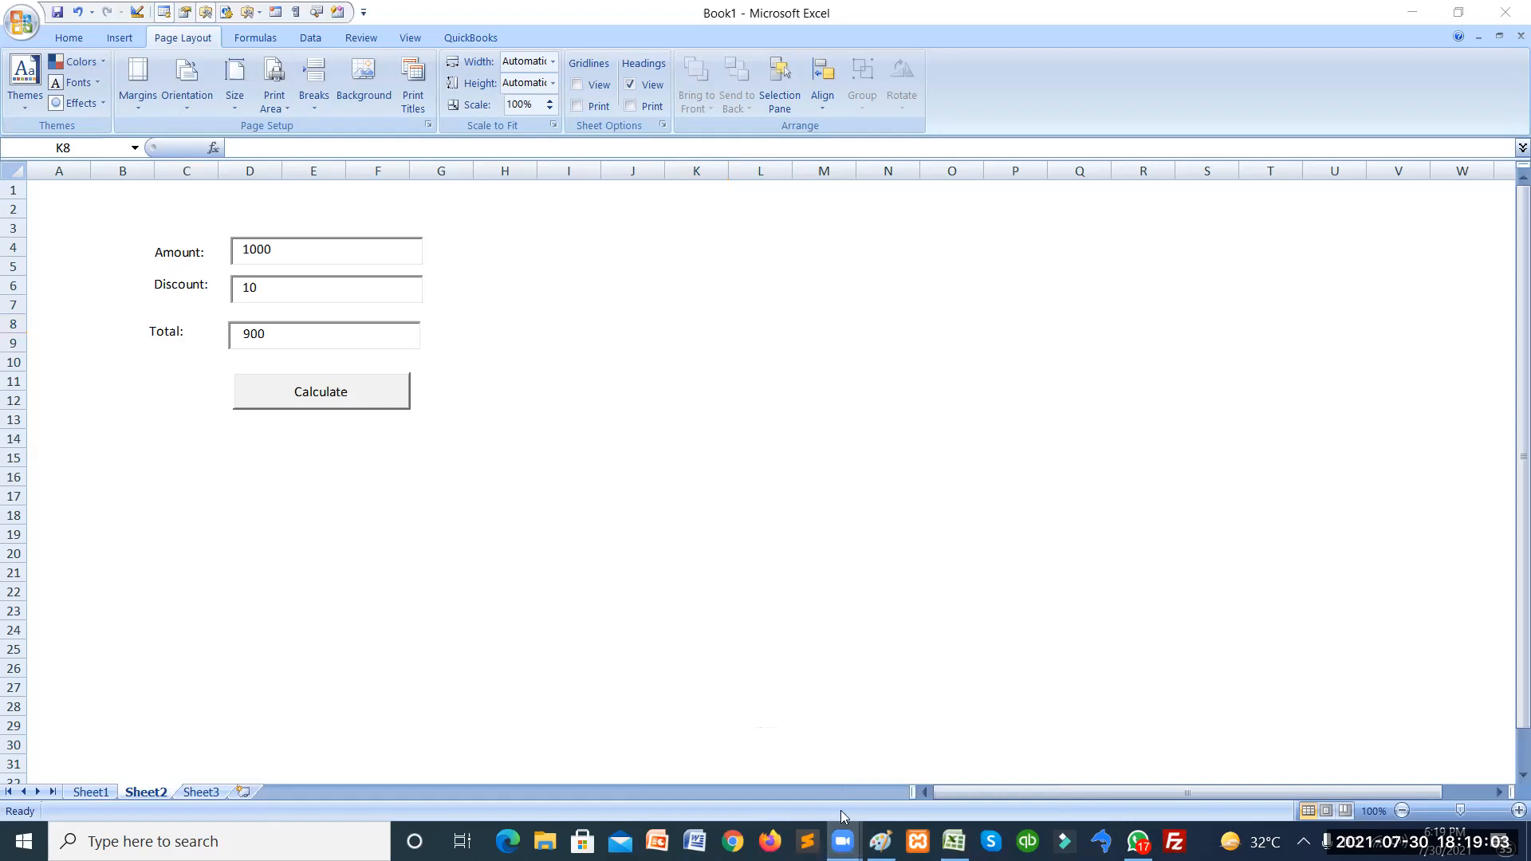
pyautogui.click(845, 834)
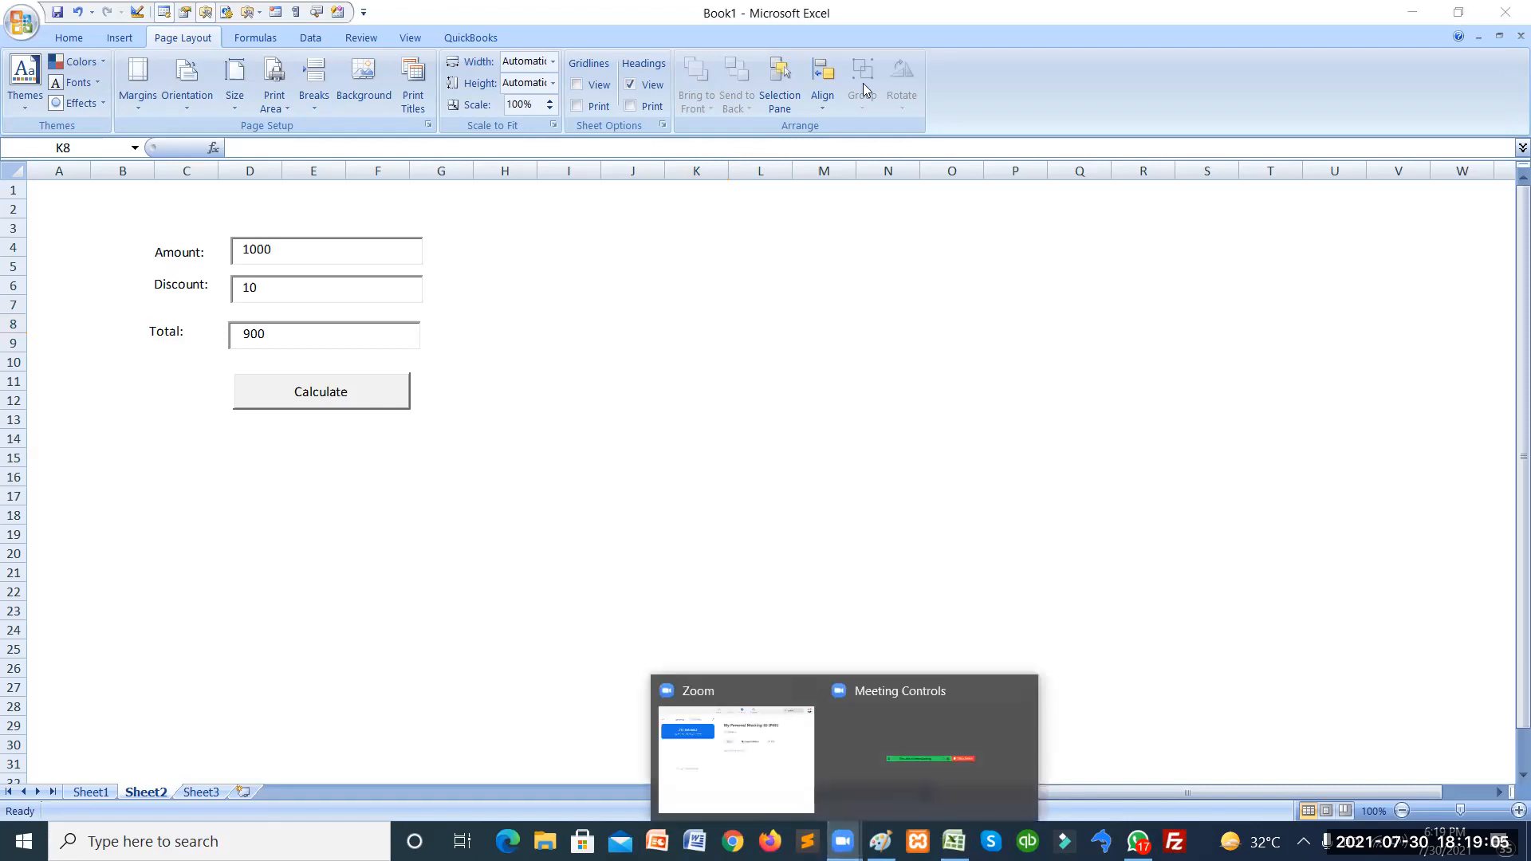